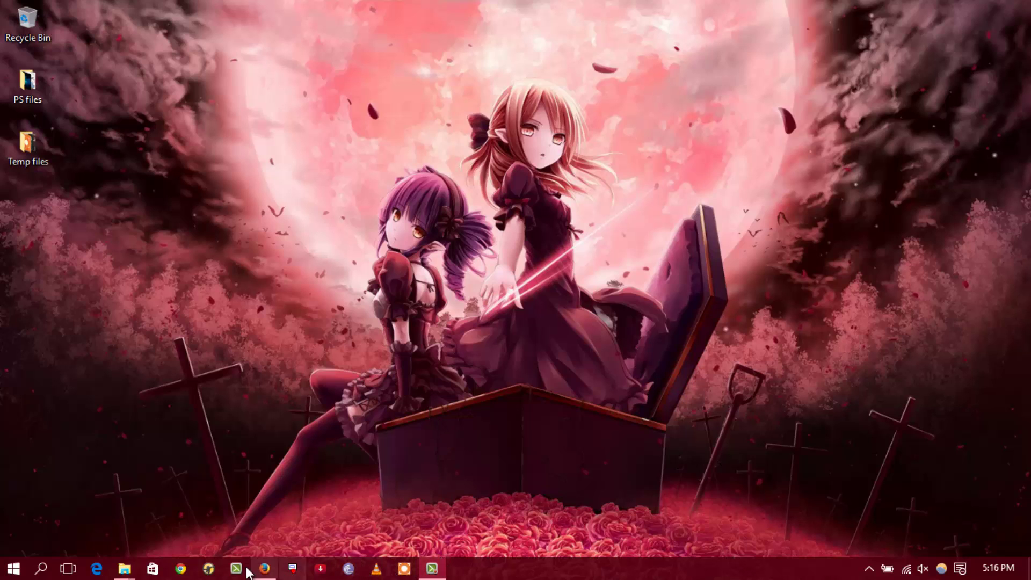
- Launch Notepad from the Run box
{"action": "key", "text": "super+r"}
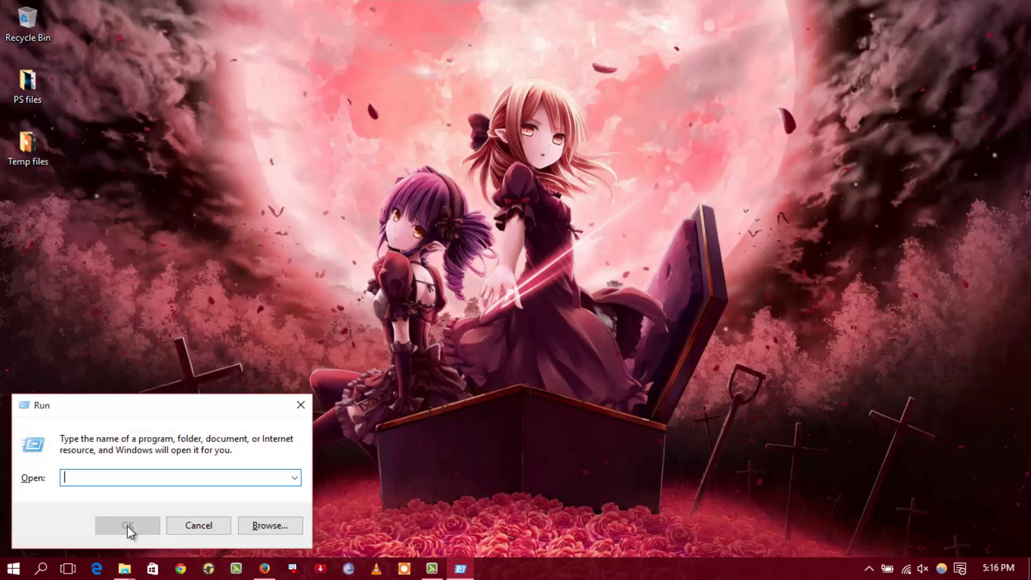
{"action": "type", "text": "notepad"}
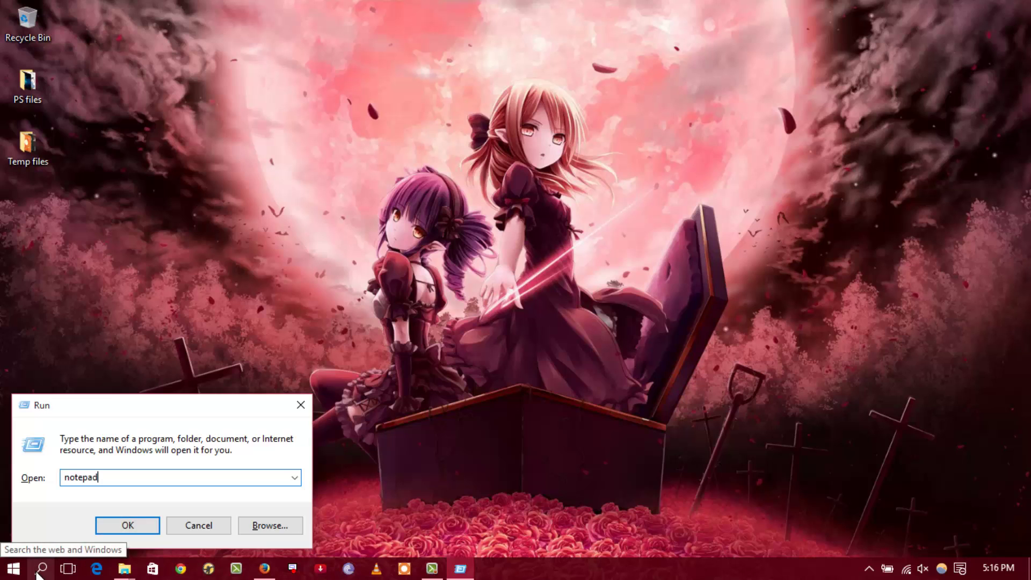
{"action": "key", "text": "Return"}
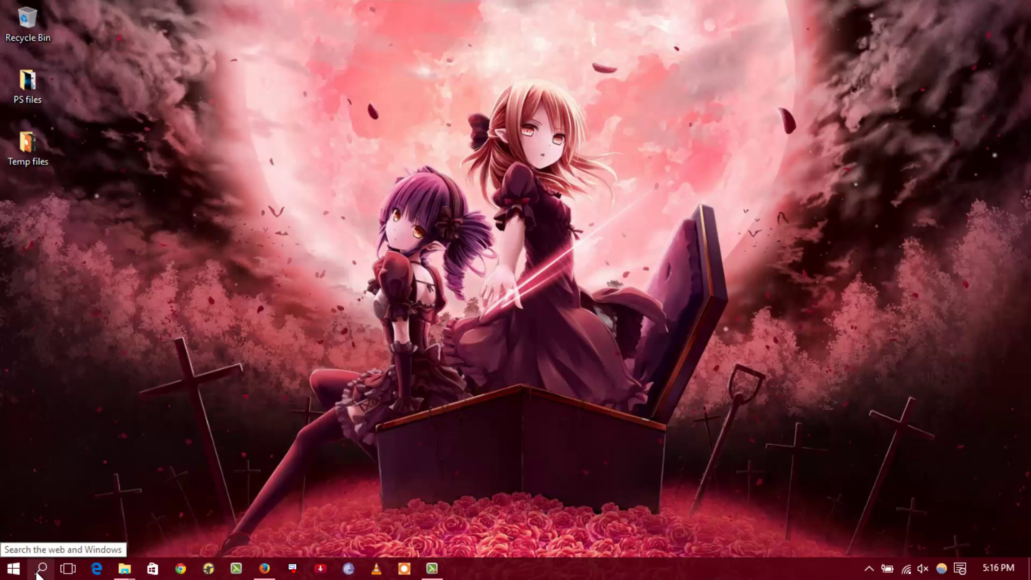
- Type a three-line greeting announcing Photoshop effects, ending 'so lets start', then show the desktop
{"action": "type", "text": "Hi guys"}
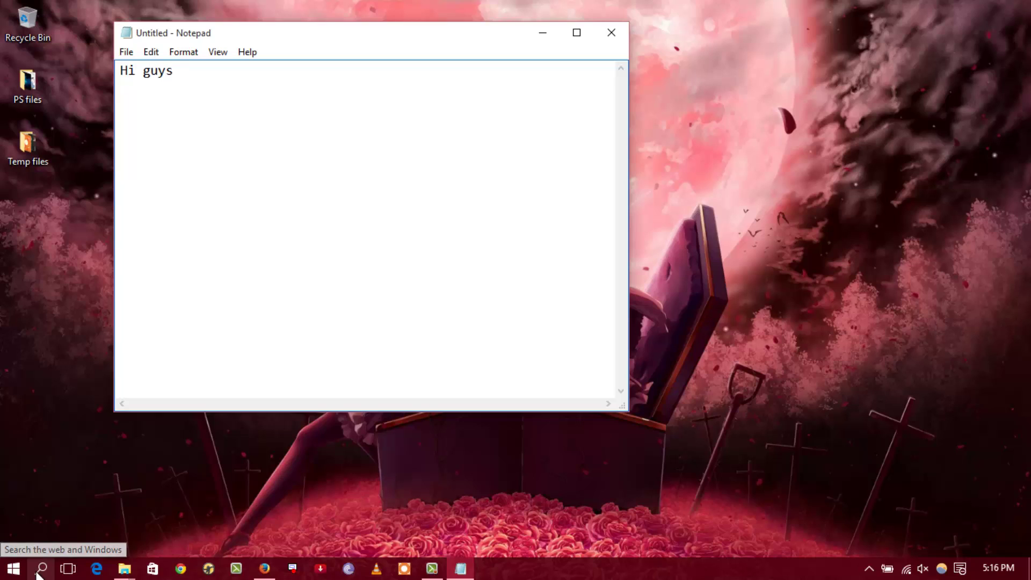
{"action": "key", "text": "Return"}
{"action": "type", "text": "I'm go"}
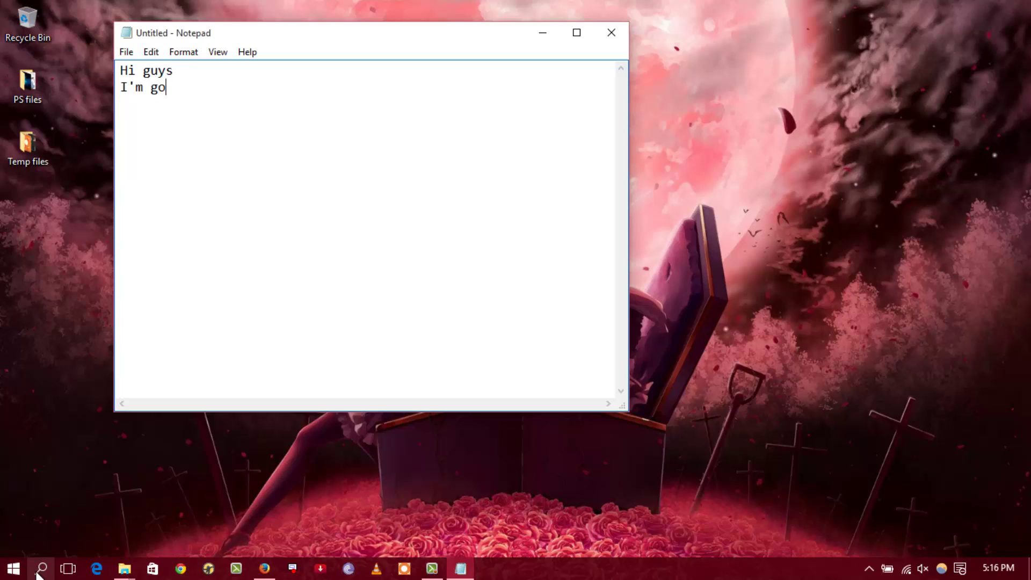
{"action": "type", "text": "nna t"}
{"action": "type", "text": "each you s"}
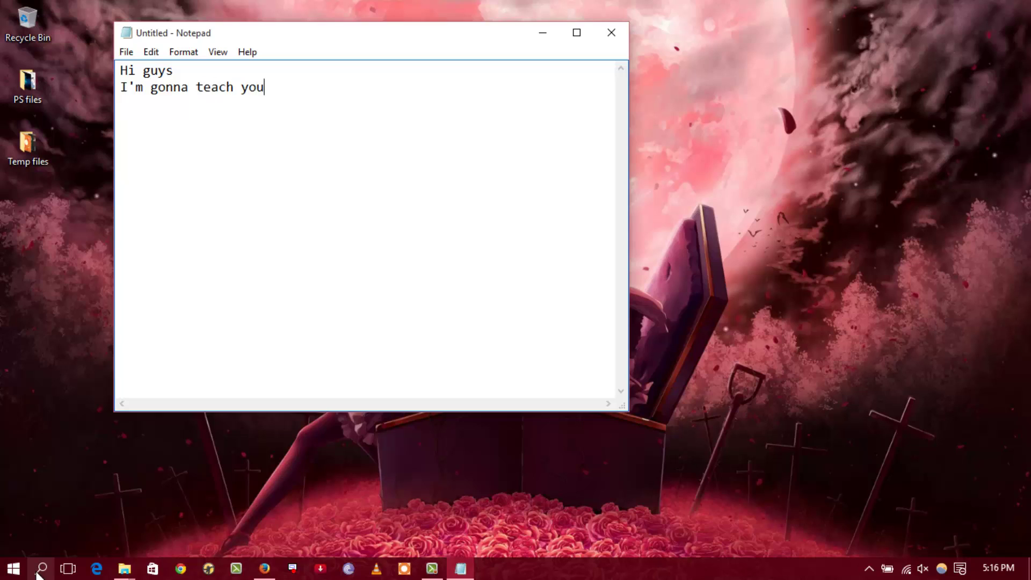
{"action": "type", "text": "ome phot"}
{"action": "type", "text": "oshop "}
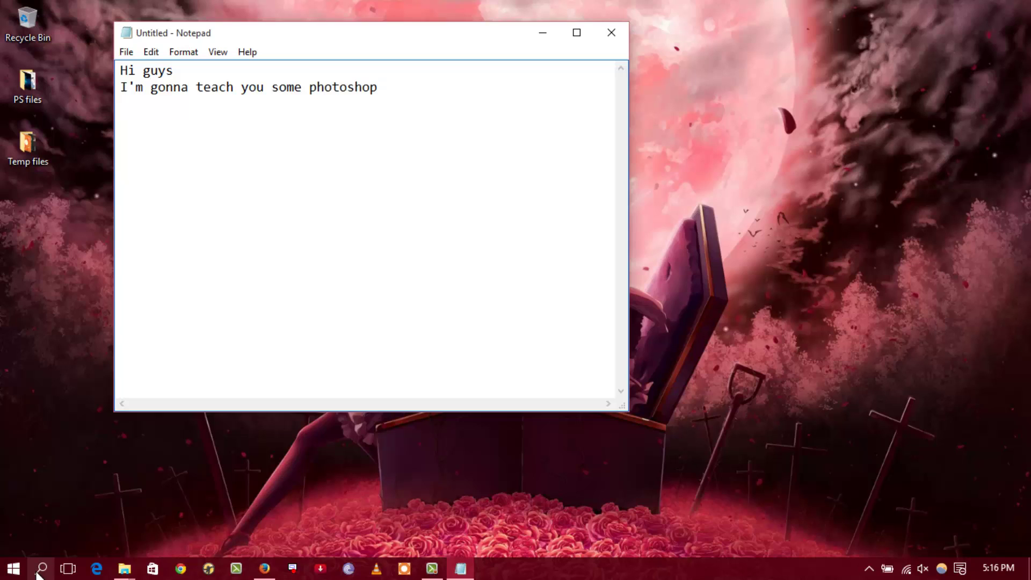
{"action": "type", "text": "effects"}
{"action": "type", "text": "lets"}
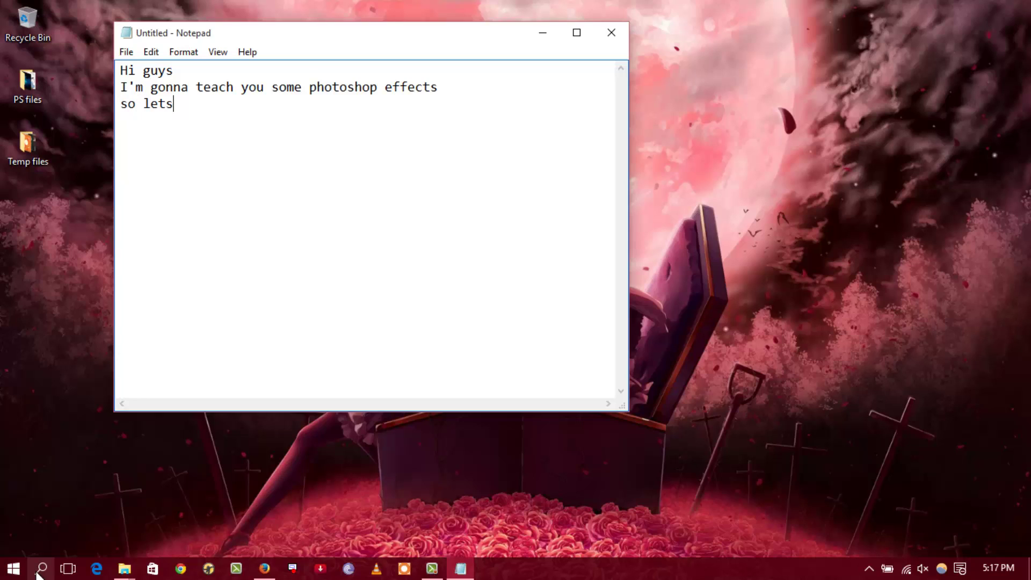
{"action": "type", "text": " start"}
{"action": "key", "text": "super+d"}
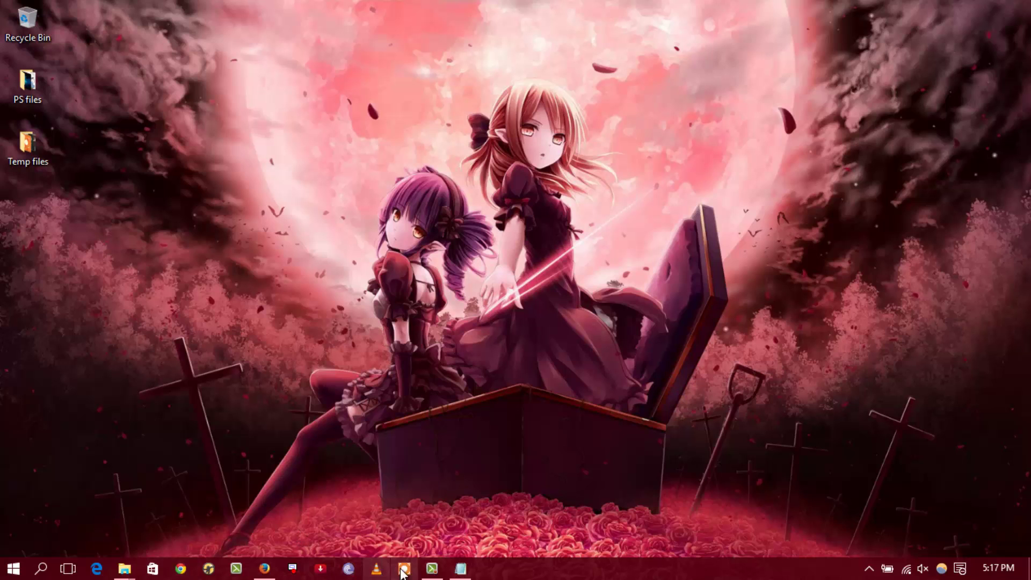
- Launch Photoshop CC 2015 from the Start menu and restore the Timeline panel via Window
{"action": "left_click", "coordinate": [14, 568]}
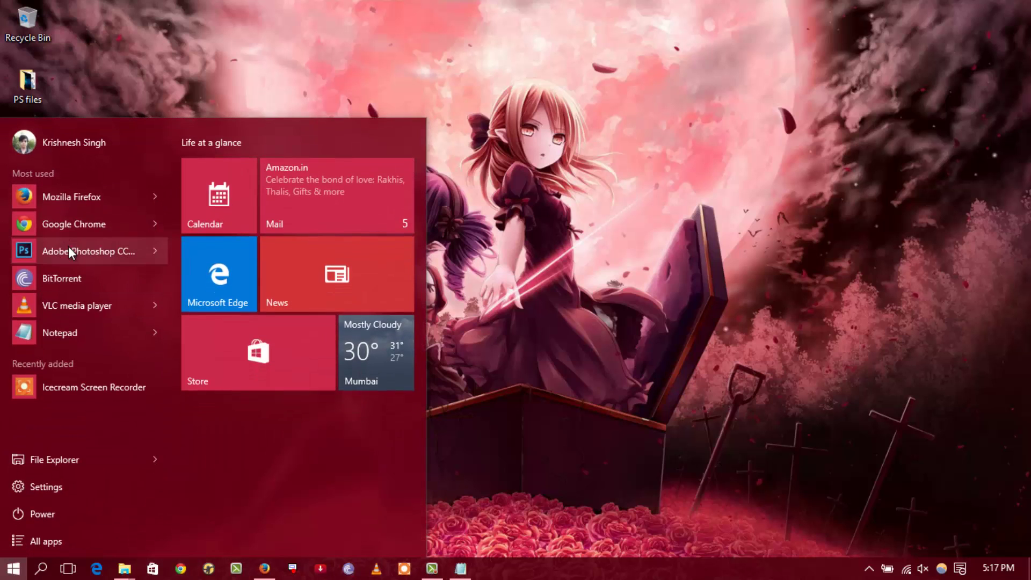
{"action": "left_click", "coordinate": [69, 249]}
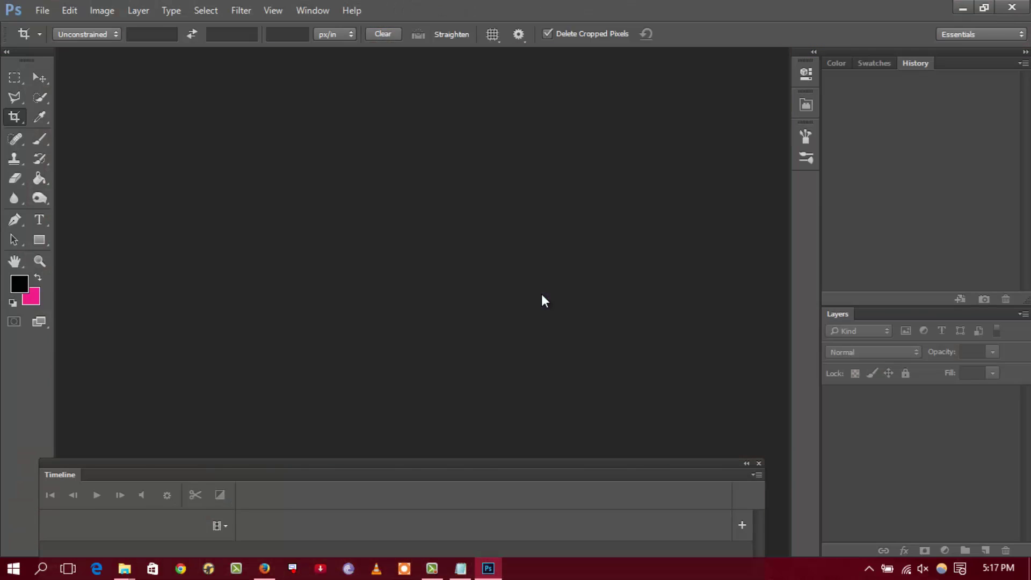
{"action": "left_click", "coordinate": [758, 463]}
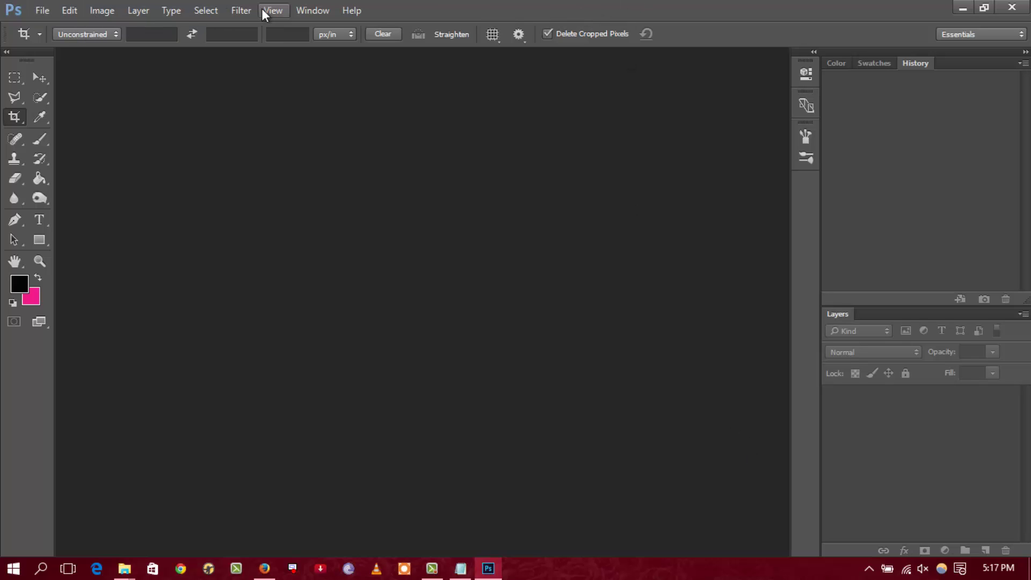
{"action": "left_click", "coordinate": [311, 12]}
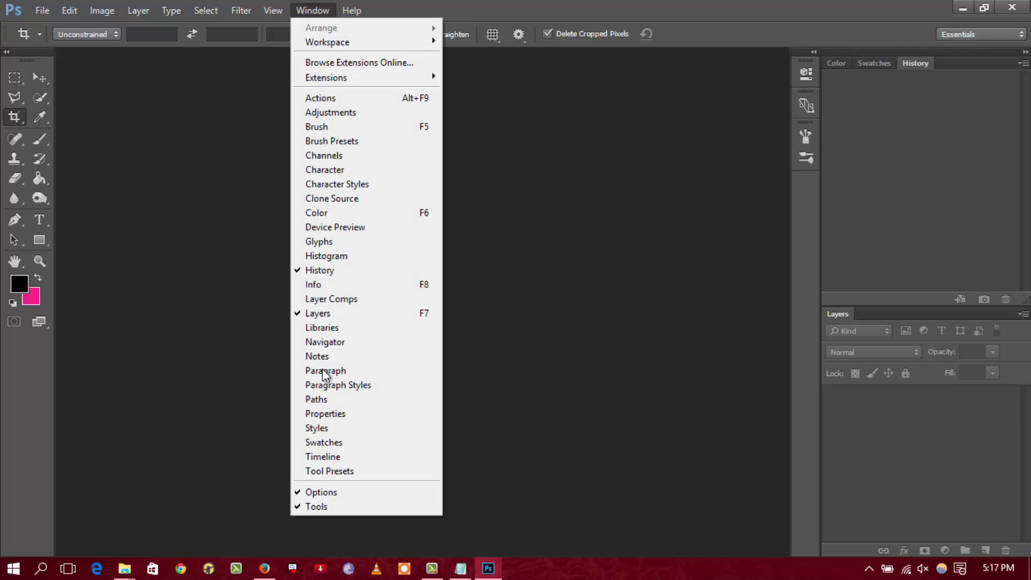
{"action": "left_click", "coordinate": [332, 461]}
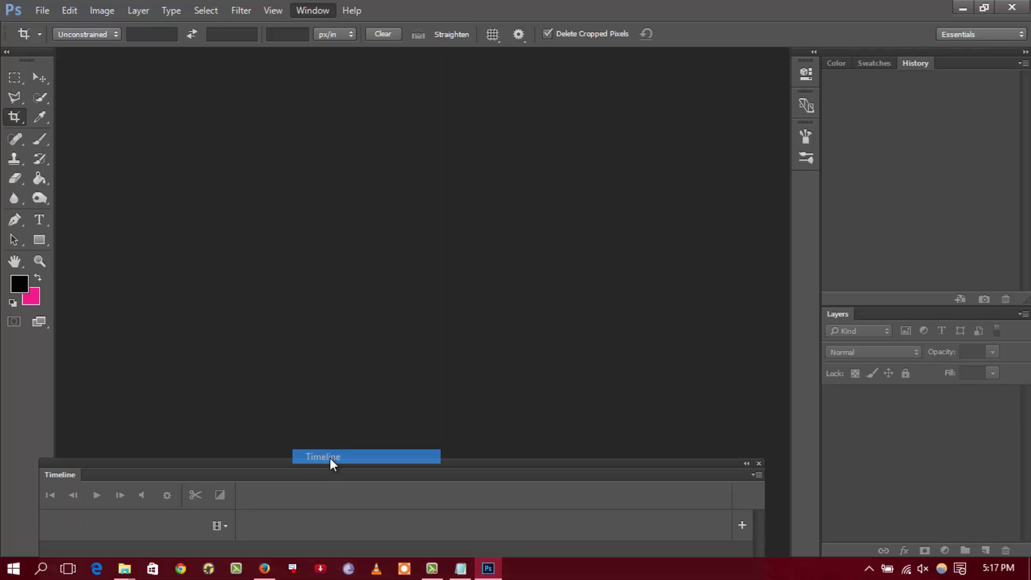
{"action": "left_click", "coordinate": [42, 10]}
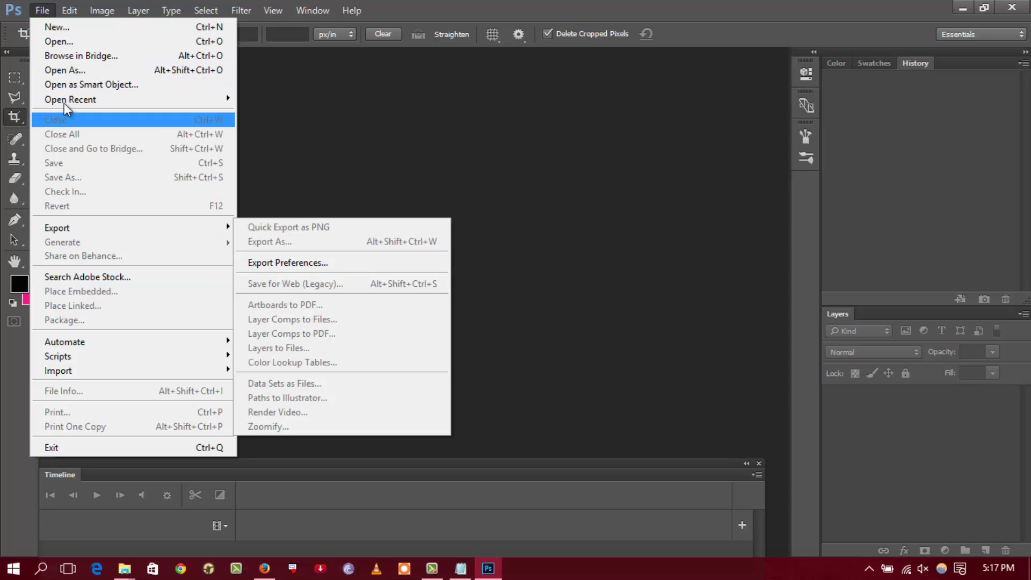
- Open blue-nebula-14488-1920x1200.jpg from the Desktop's PS files folder
{"action": "left_click", "coordinate": [83, 42]}
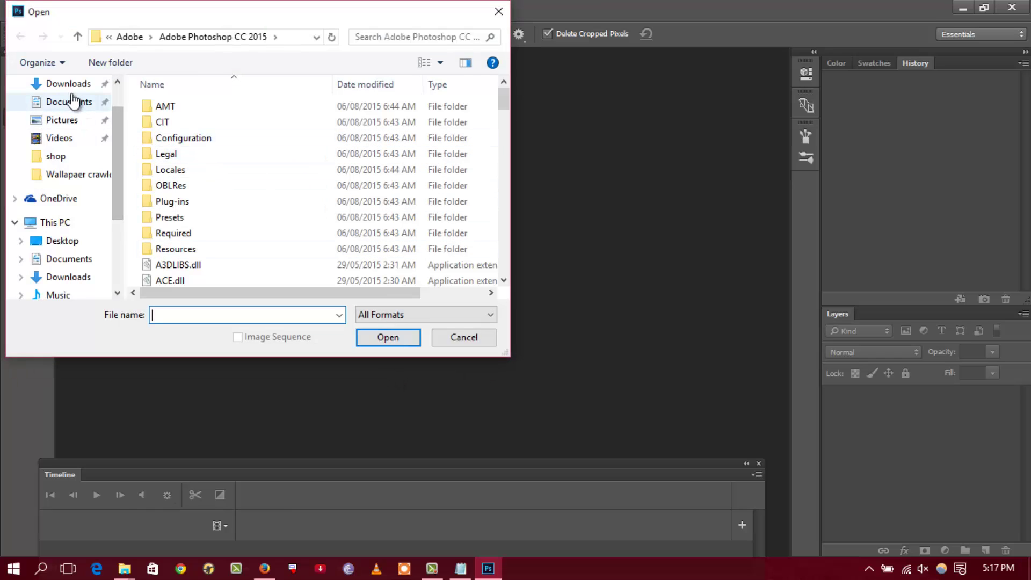
{"action": "left_click", "coordinate": [68, 84]}
{"action": "left_click", "coordinate": [68, 108]}
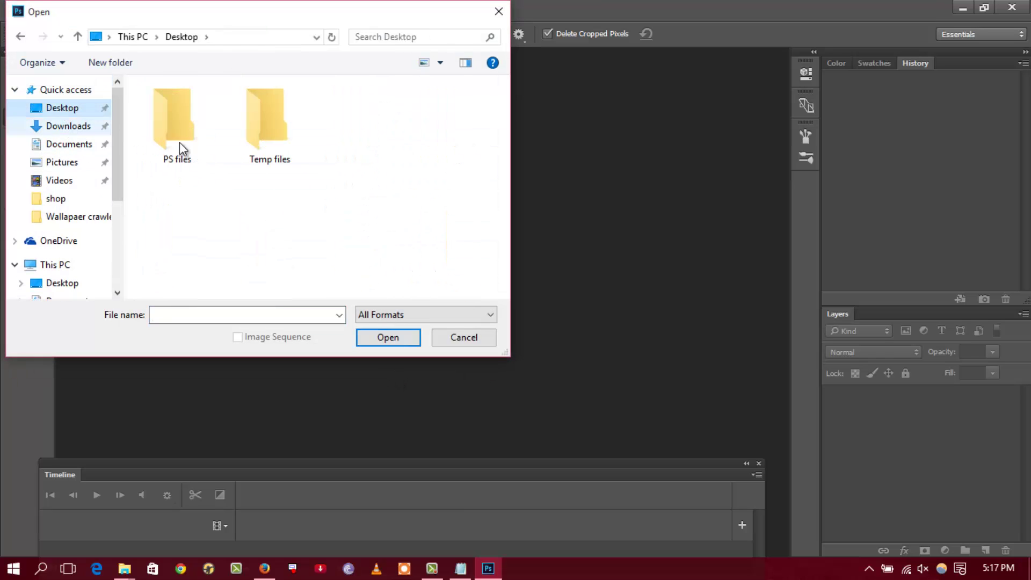
{"action": "left_click", "coordinate": [189, 144]}
{"action": "double_click", "coordinate": [189, 144]}
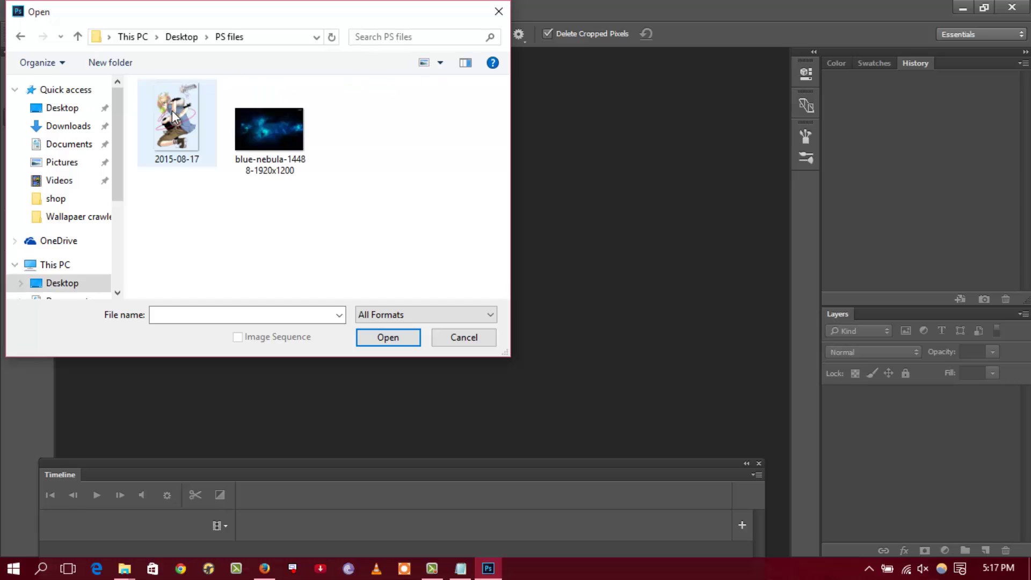
{"action": "left_click", "coordinate": [270, 131]}
{"action": "left_click", "coordinate": [385, 339]}
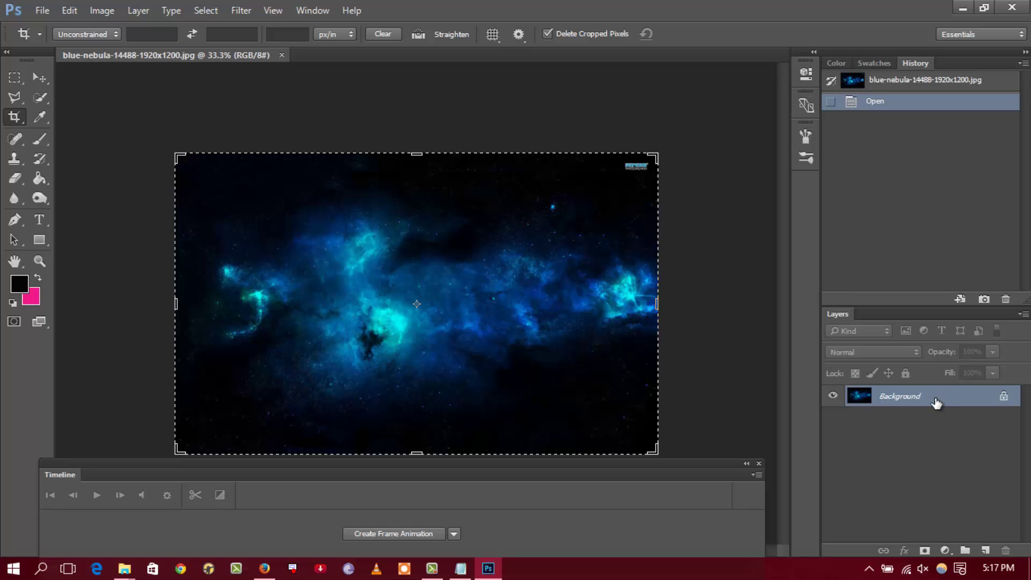
- Crop the nebula and convert its Background layer to smart object Layer 0
{"action": "left_click", "coordinate": [544, 336]}
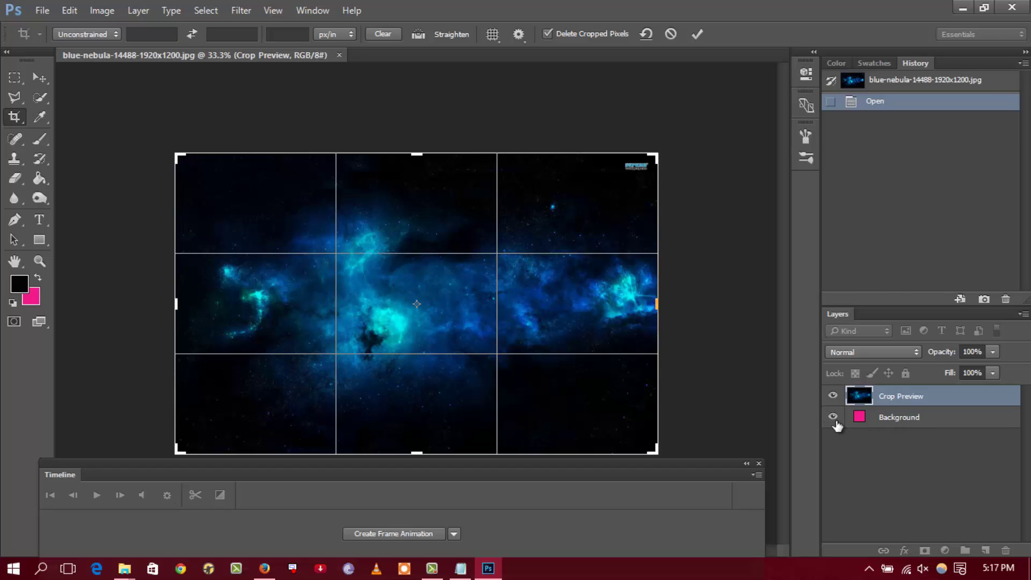
{"action": "double_click", "coordinate": [471, 334]}
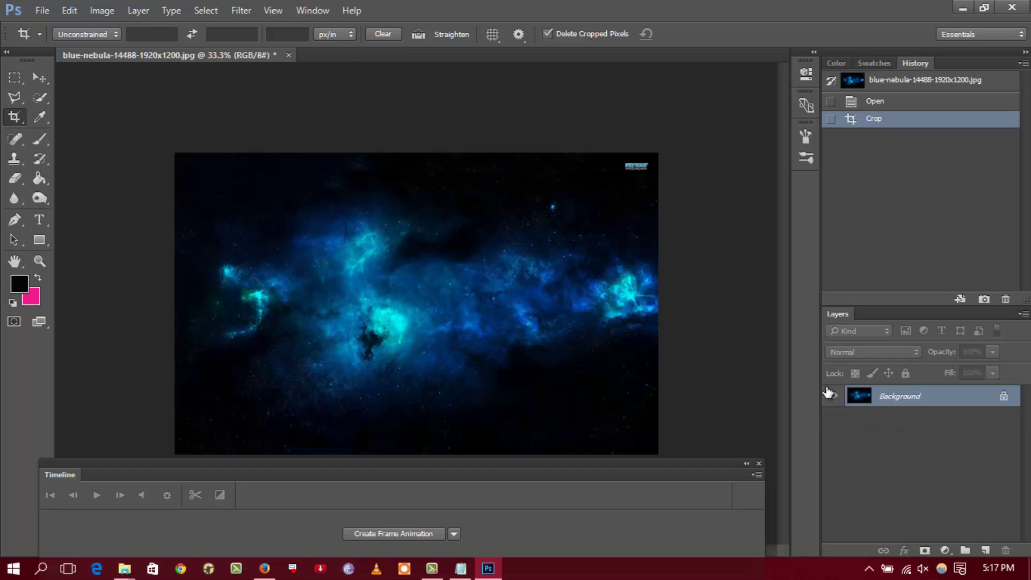
{"action": "right_click", "coordinate": [902, 397]}
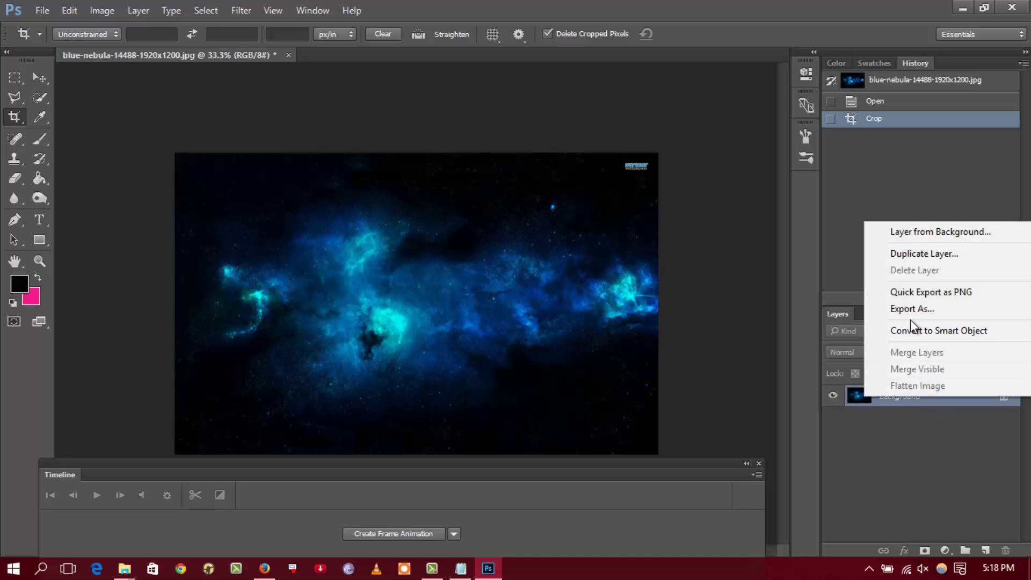
{"action": "left_click", "coordinate": [902, 333]}
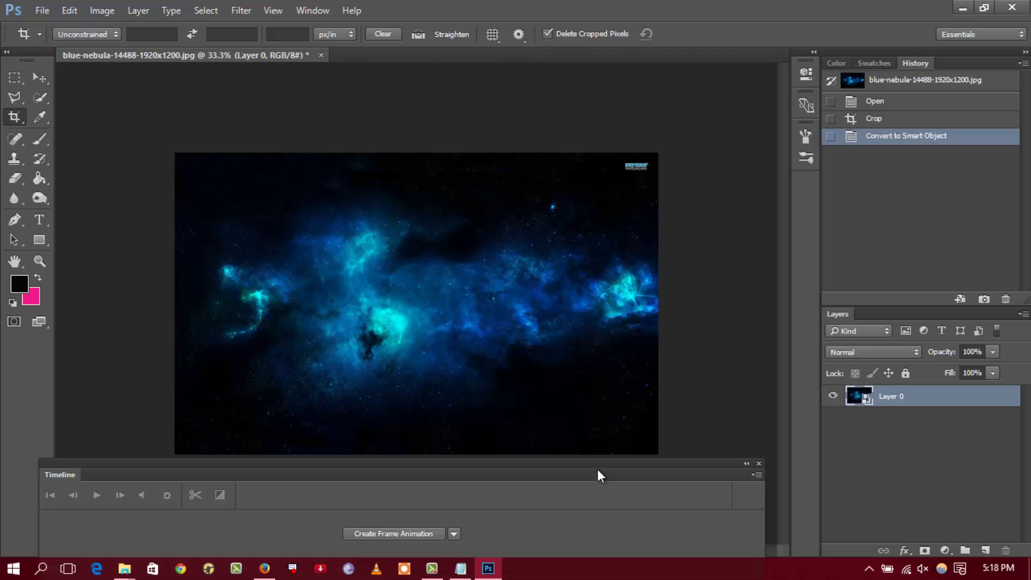
{"action": "left_click_drag", "start_coordinate": [587, 471], "coordinate": [594, 468]}
- Create a Timeline frame animation and duplicate the first frame to get six frames
{"action": "left_click", "coordinate": [415, 532]}
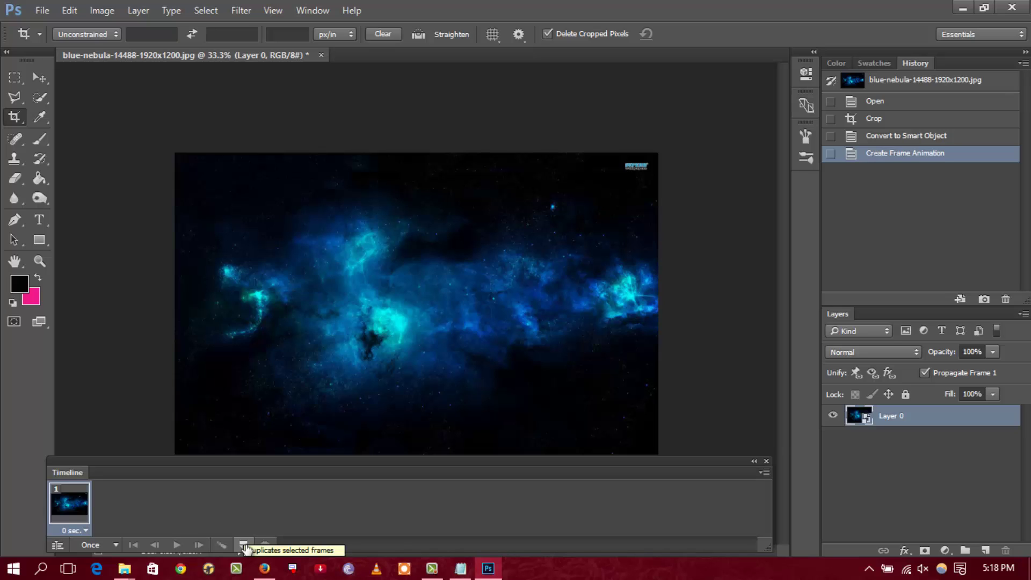
{"action": "left_click", "coordinate": [244, 545]}
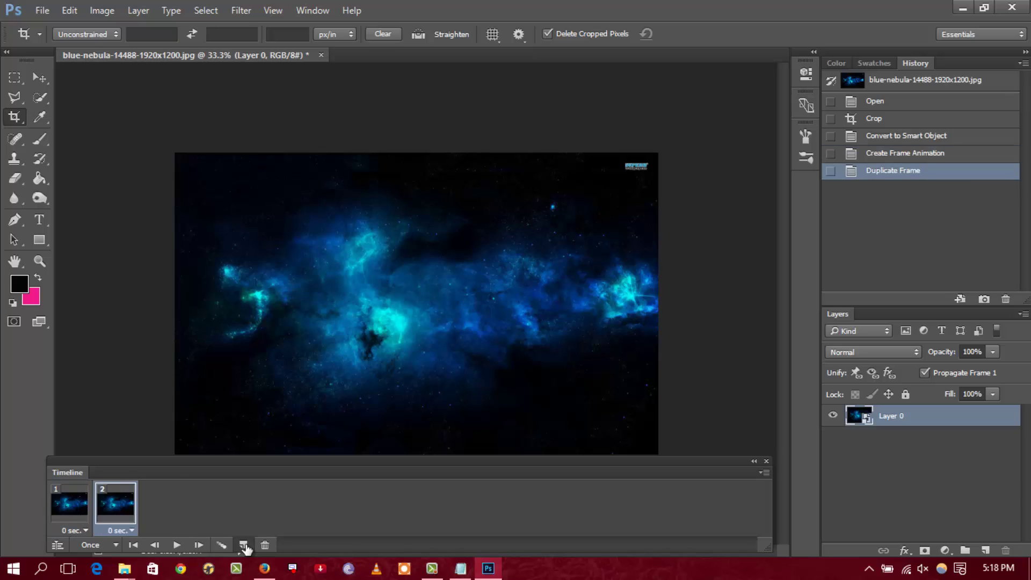
{"action": "left_click", "coordinate": [244, 545]}
{"action": "left_click", "coordinate": [244, 545]}
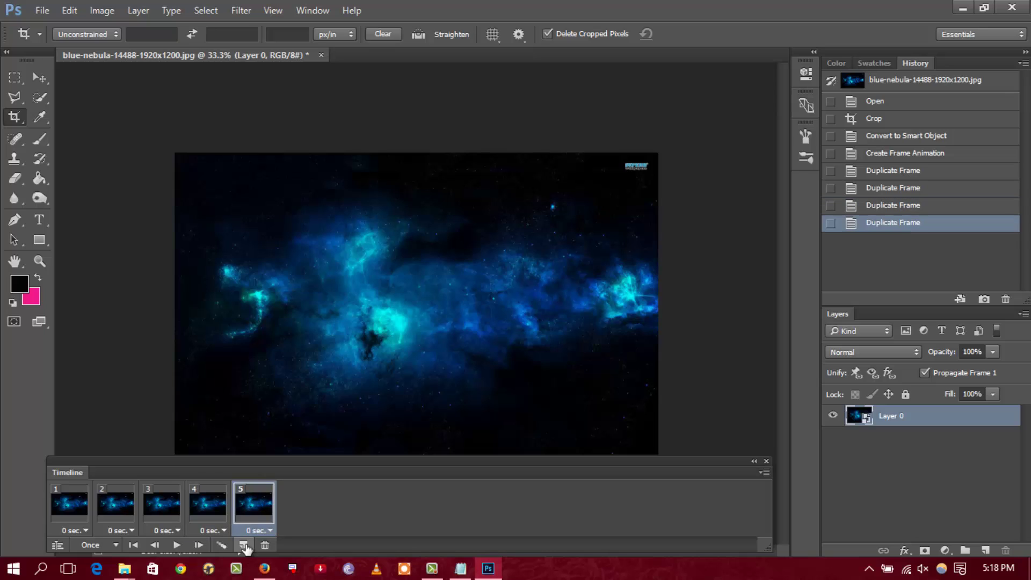
{"action": "left_click", "coordinate": [84, 512]}
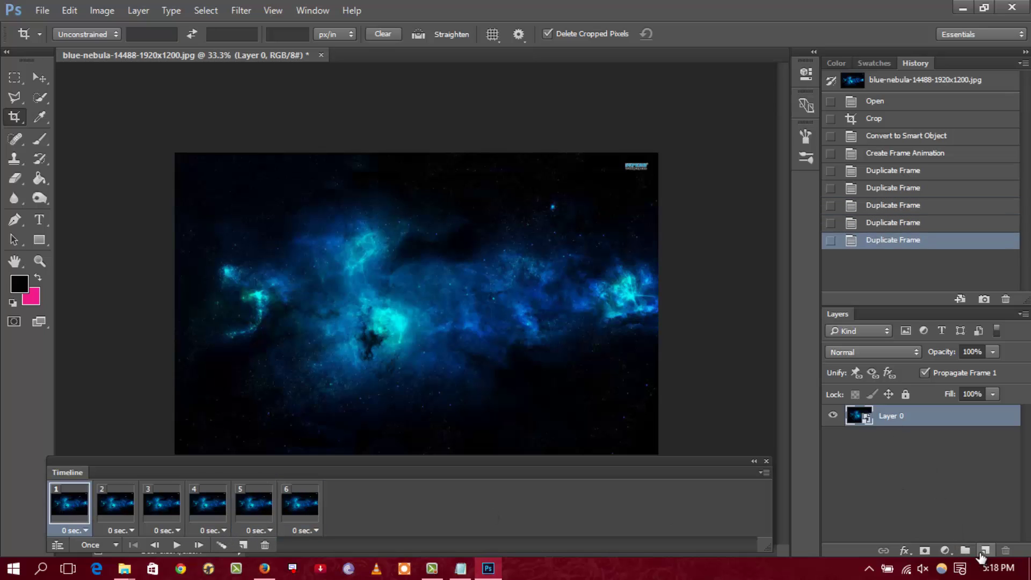
- Duplicate the nebula layer as 'effect 1', then duplicate that as 'effect 2'
{"action": "right_click", "coordinate": [911, 428]}
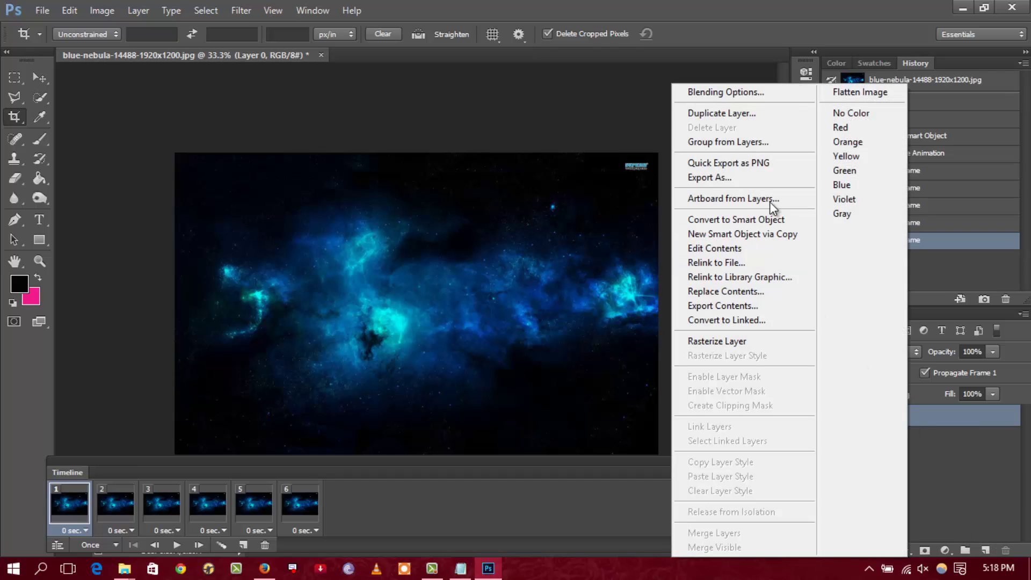
{"action": "left_click", "coordinate": [722, 113]}
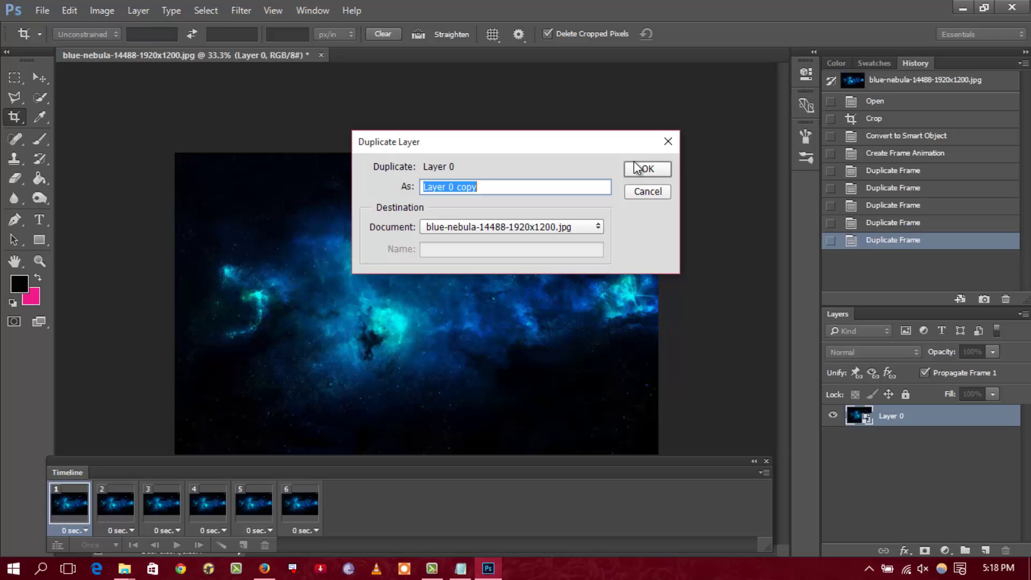
{"action": "type", "text": "effect 1"}
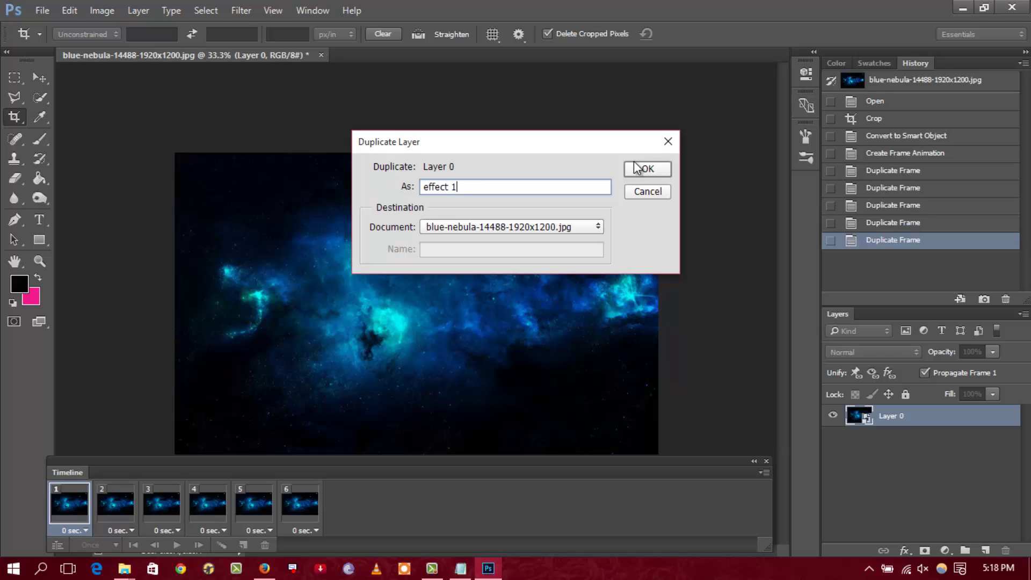
{"action": "left_click", "coordinate": [637, 168]}
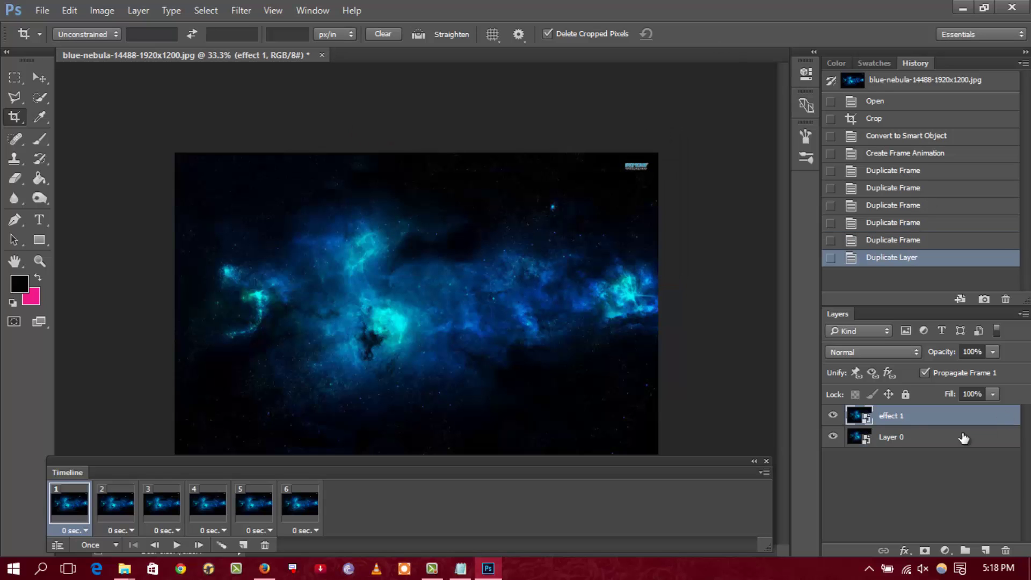
{"action": "right_click", "coordinate": [901, 420]}
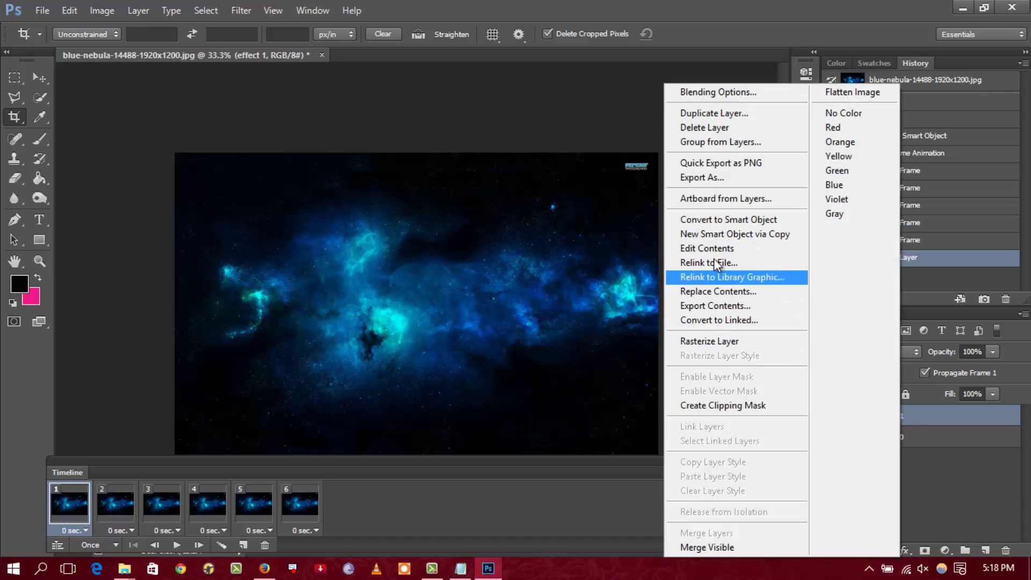
{"action": "left_click", "coordinate": [737, 116]}
{"action": "type", "text": "effect 2"}
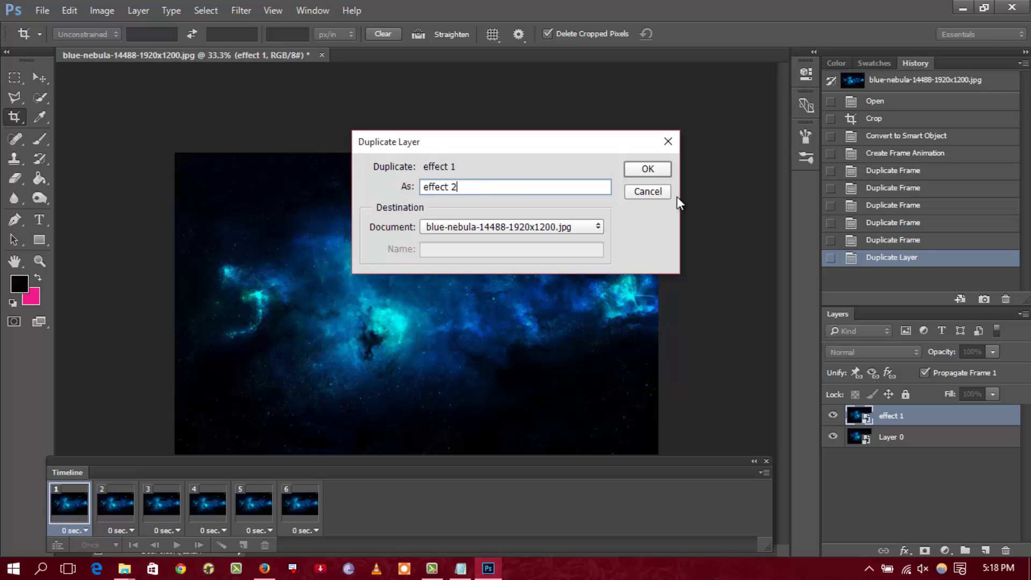
{"action": "key", "text": "Return"}
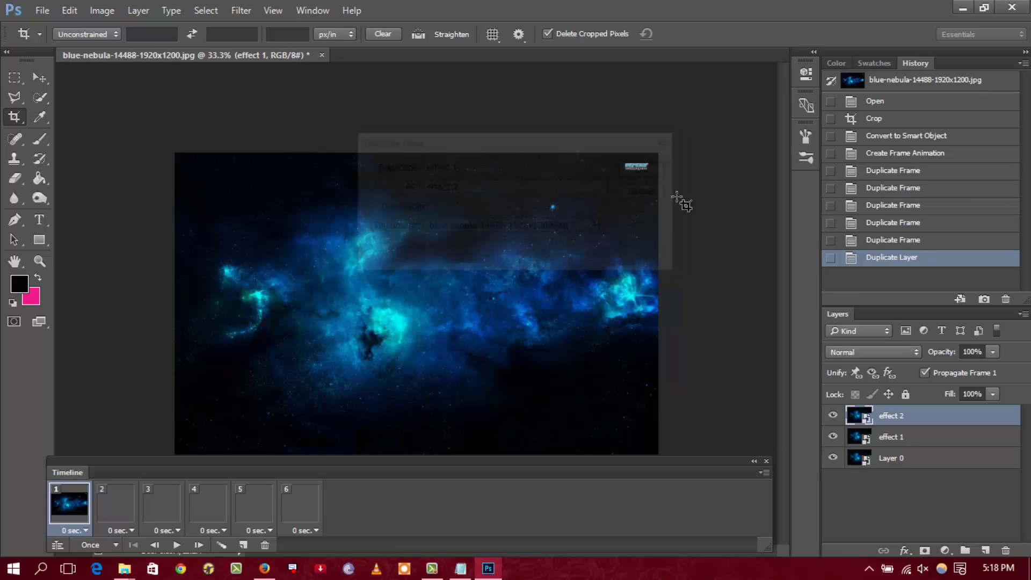
- Duplicate the effect 2 layer as 'effect 3'
{"action": "right_click", "coordinate": [894, 420]}
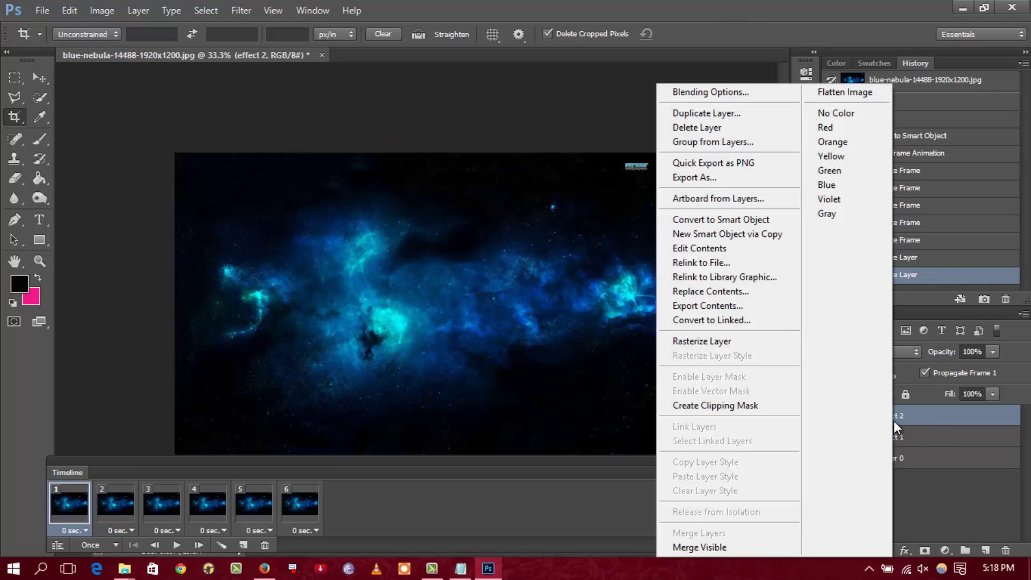
{"action": "left_click", "coordinate": [700, 114]}
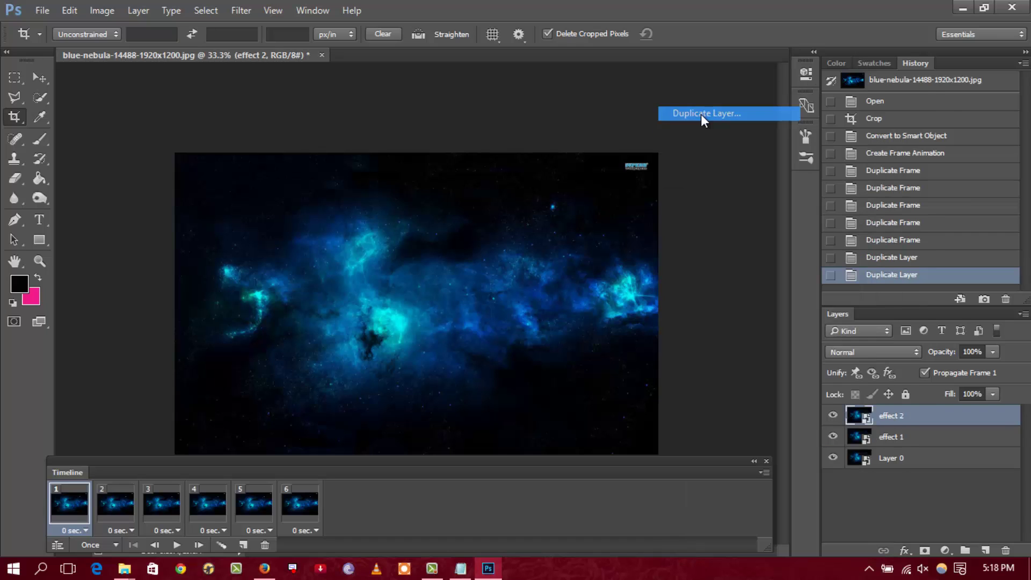
{"action": "type", "text": "effect 3"}
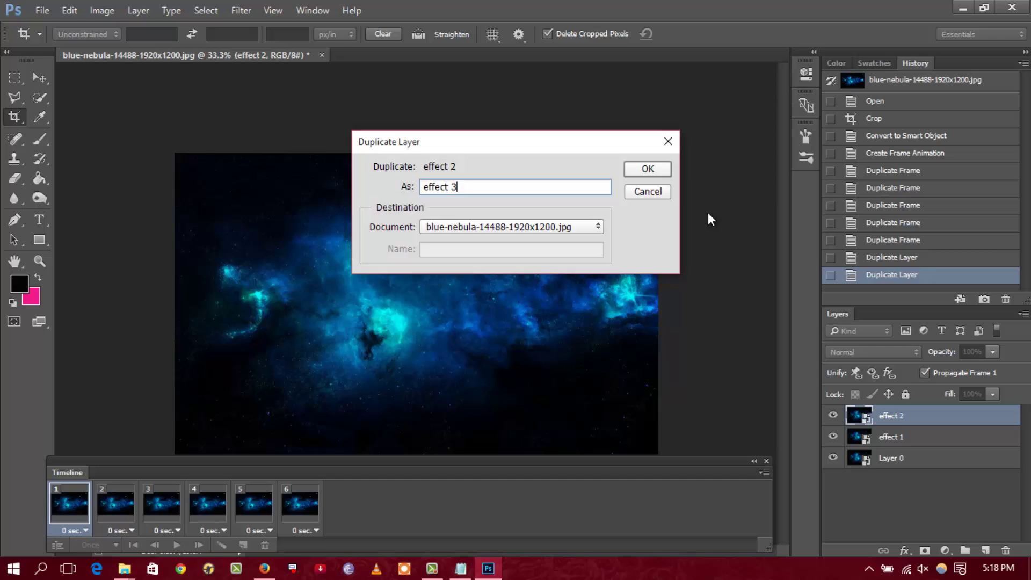
{"action": "key", "text": "Return"}
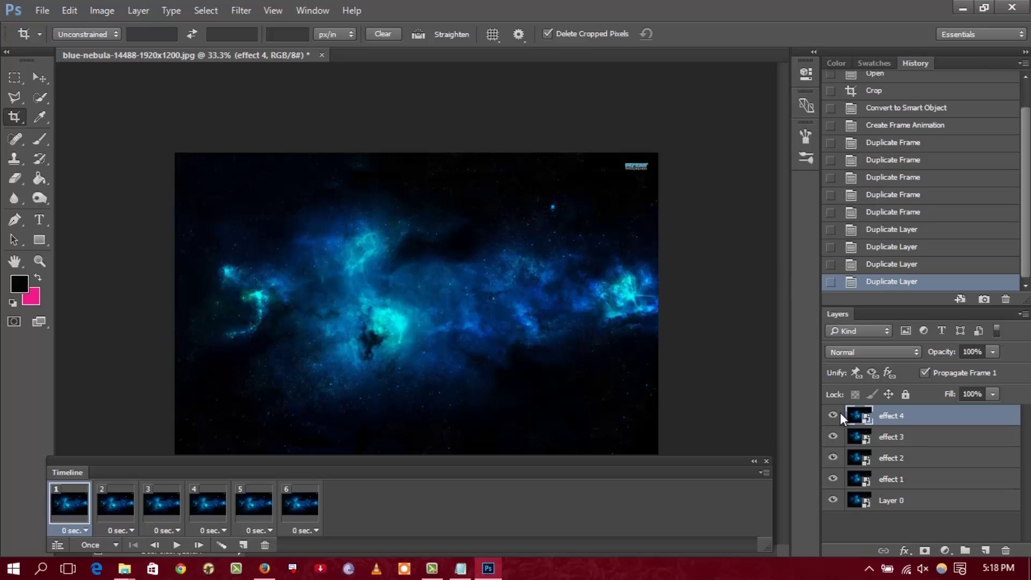
- Rename the bottom Layer 0 to 'Base image'
{"action": "left_click", "coordinate": [901, 502]}
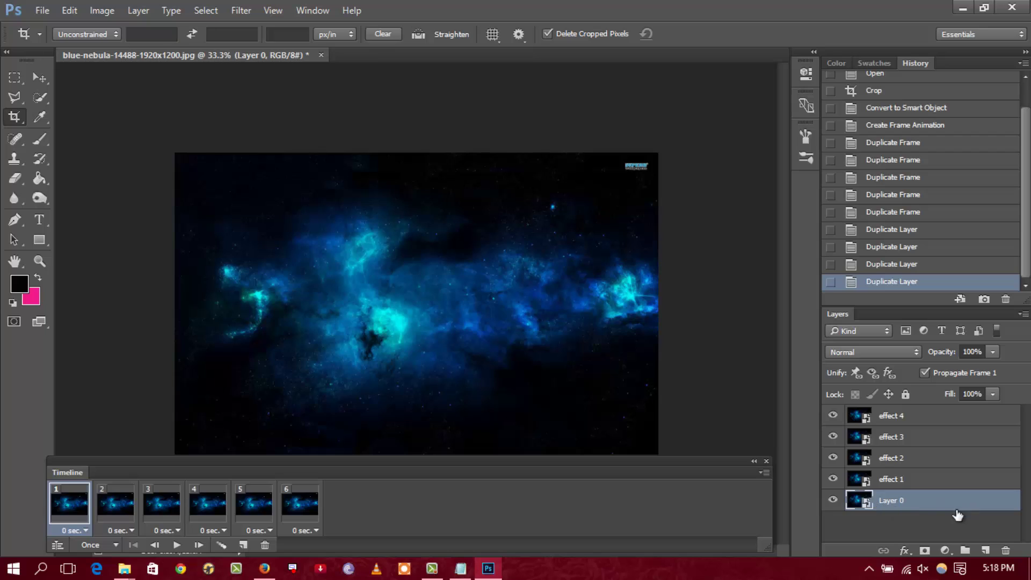
{"action": "double_click", "coordinate": [903, 501]}
{"action": "type", "text": "Base image"}
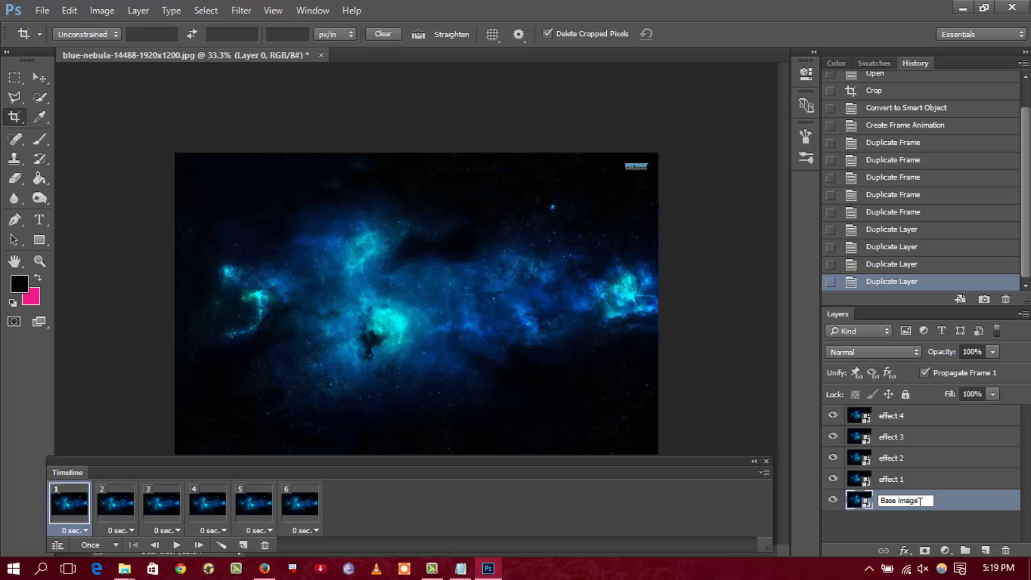
{"action": "key", "text": "Return"}
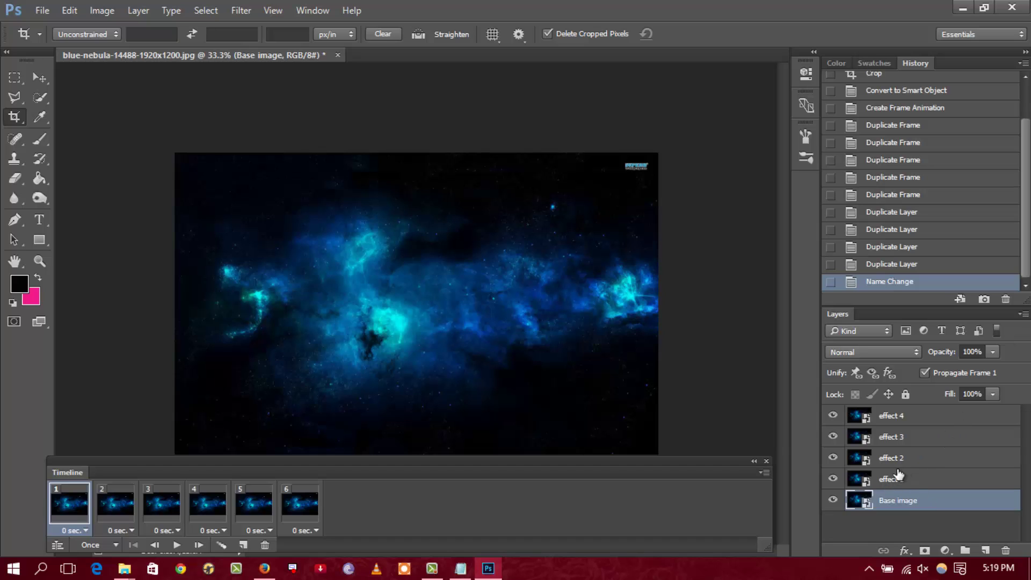
- Select all layers with Select > All Layers and switch to the Crop tool
{"action": "left_click", "coordinate": [206, 11]}
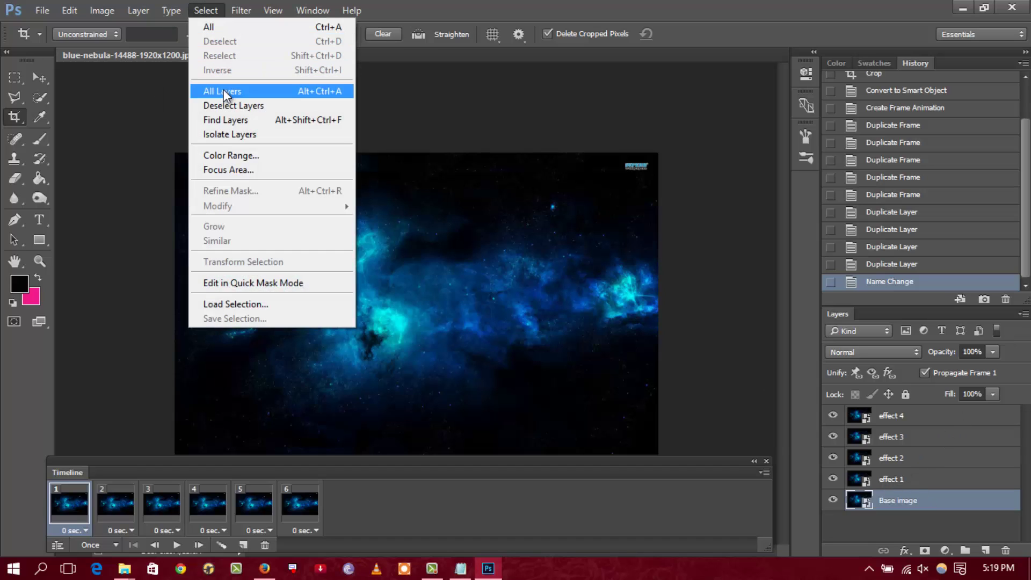
{"action": "left_click", "coordinate": [231, 92]}
{"action": "left_click", "coordinate": [15, 117]}
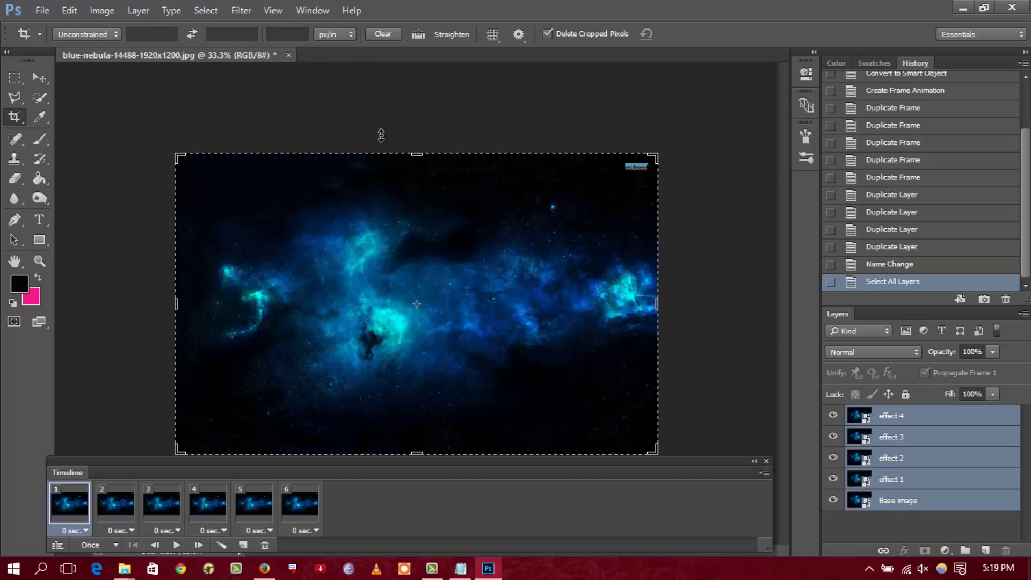
{"action": "left_click", "coordinate": [156, 35]}
- Crop all layers to 16 in × 9 in, shifting the nebula up within the frame
{"action": "type", "text": "16"}
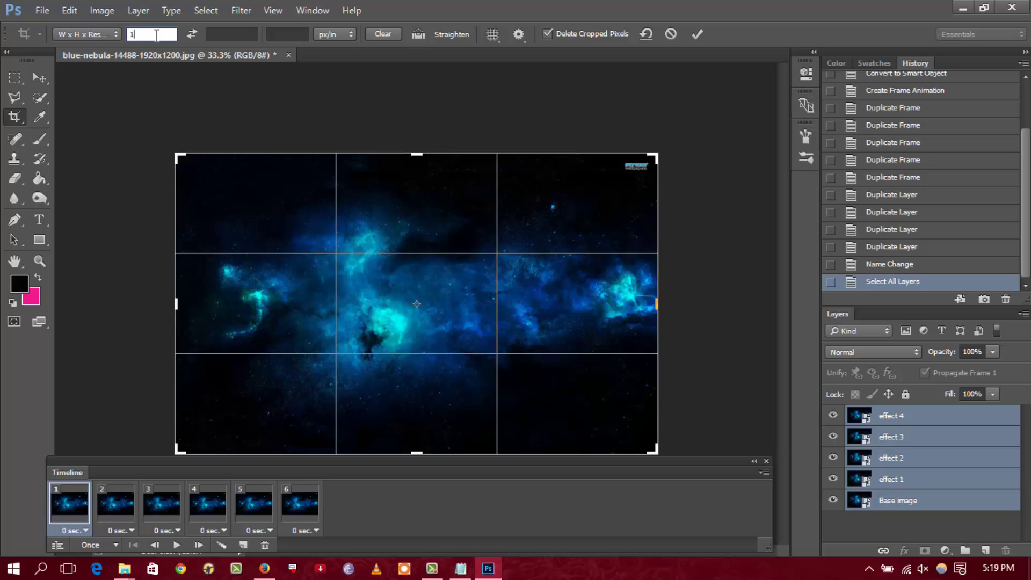
{"action": "left_click", "coordinate": [223, 34]}
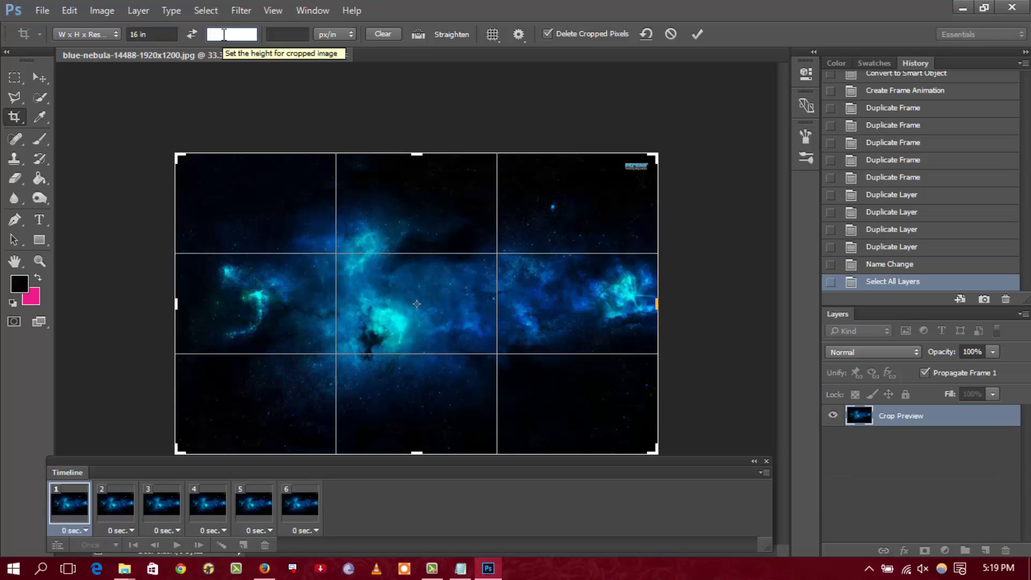
{"action": "type", "text": "9"}
{"action": "mouse_move", "coordinate": [456, 252]}
{"action": "left_mouse_down"}
{"action": "mouse_move", "coordinate": [461, 234]}
{"action": "mouse_move", "coordinate": [462, 248]}
{"action": "left_mouse_up"}
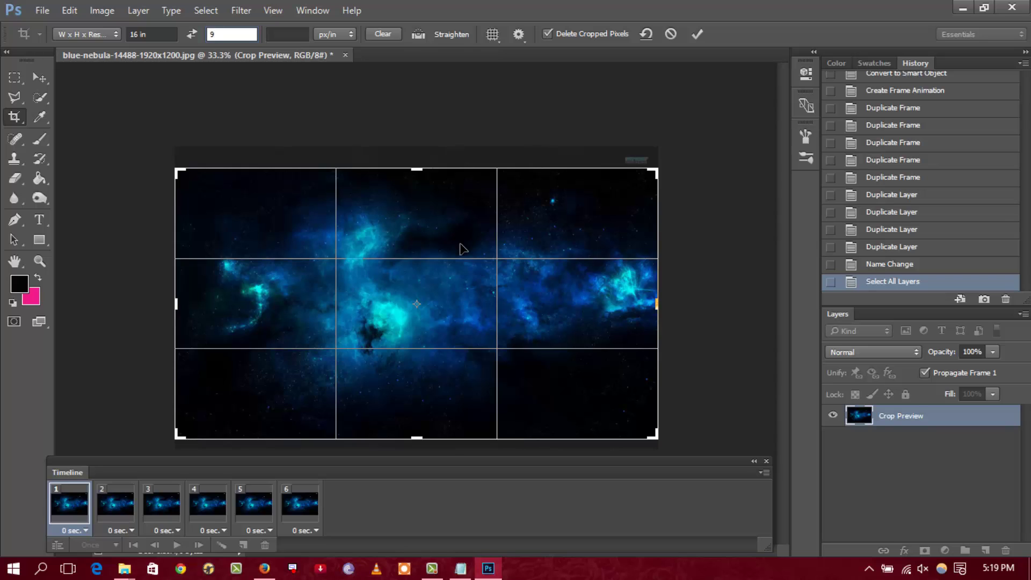
{"action": "key", "text": "Return"}
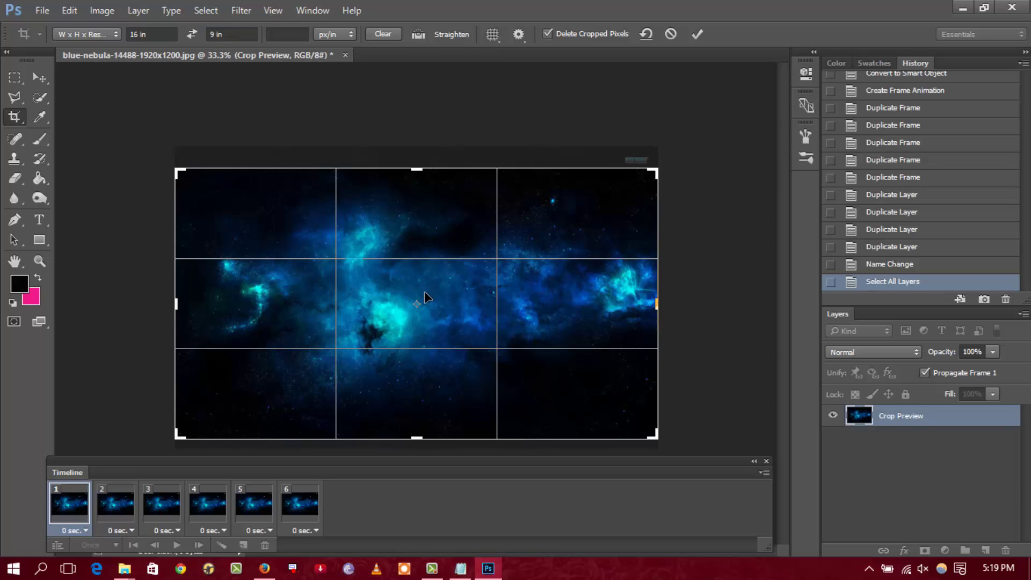
{"action": "key", "text": "Return"}
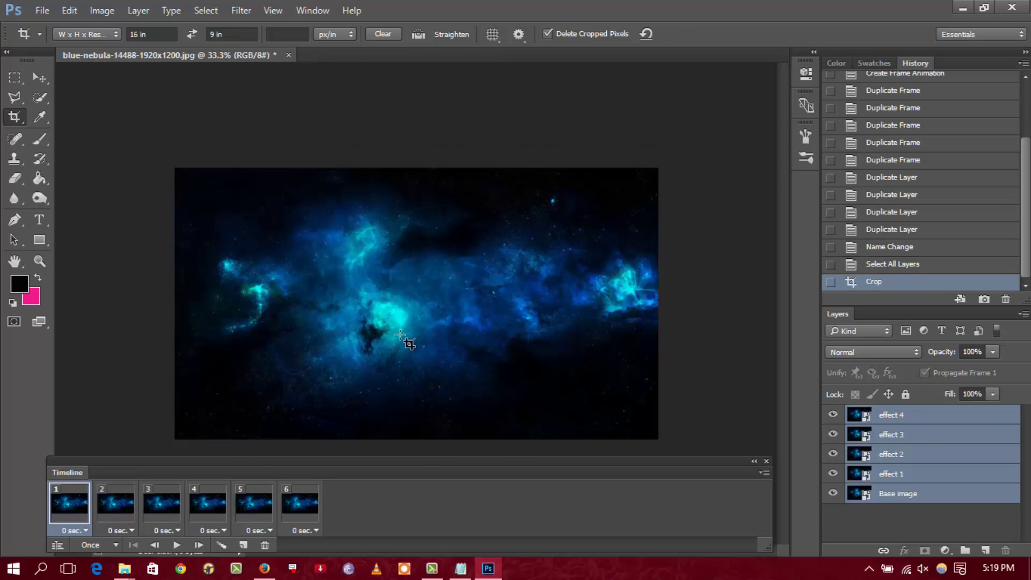
{"action": "left_click", "coordinate": [105, 516]}
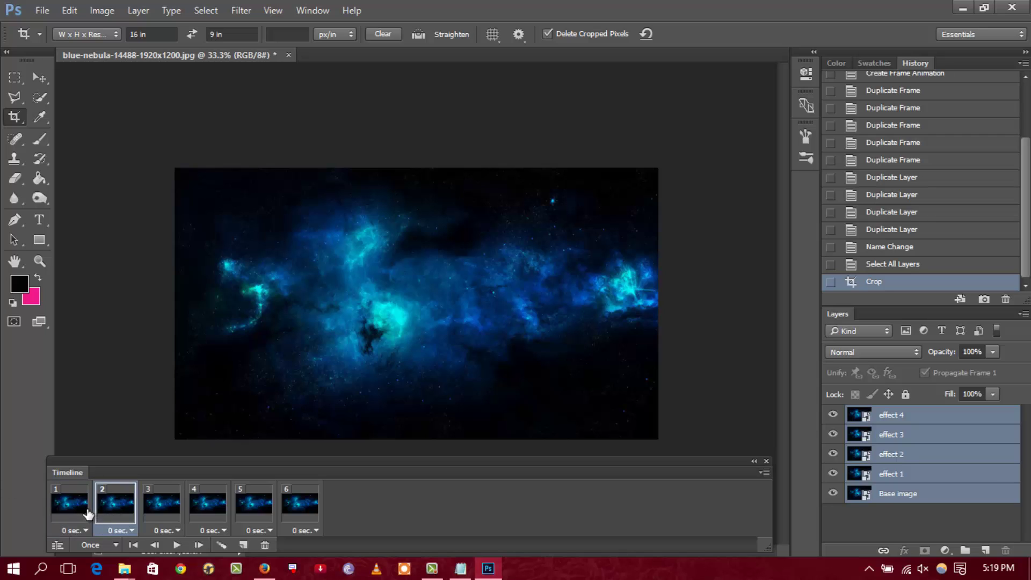
- Add a Hue/Saturation adjustment above effect 1 and shift hue to -95 for green, hiding effects 3 and 4
{"action": "left_click", "coordinate": [87, 514]}
{"action": "left_click", "coordinate": [899, 495]}
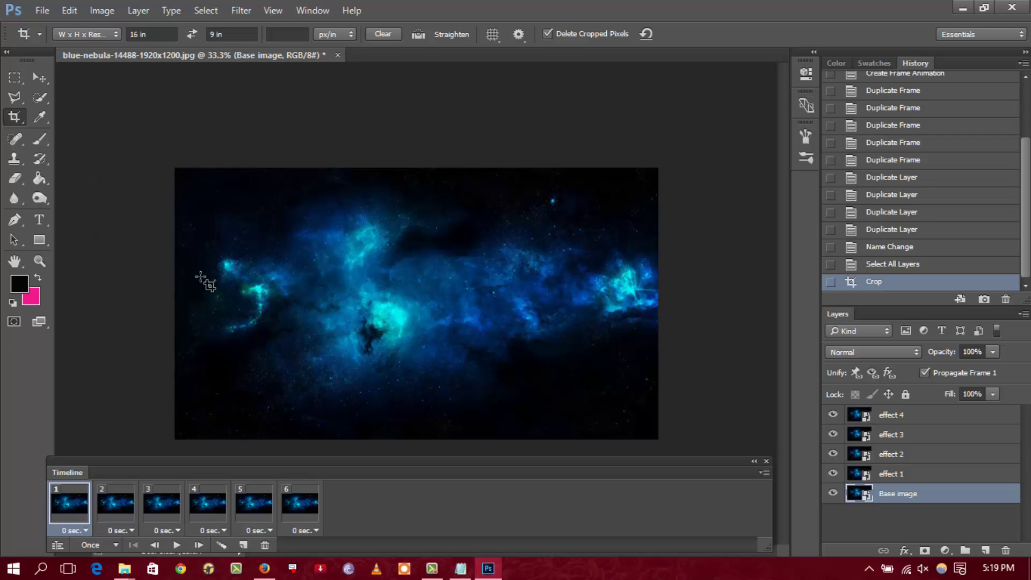
{"action": "left_click", "coordinate": [893, 476]}
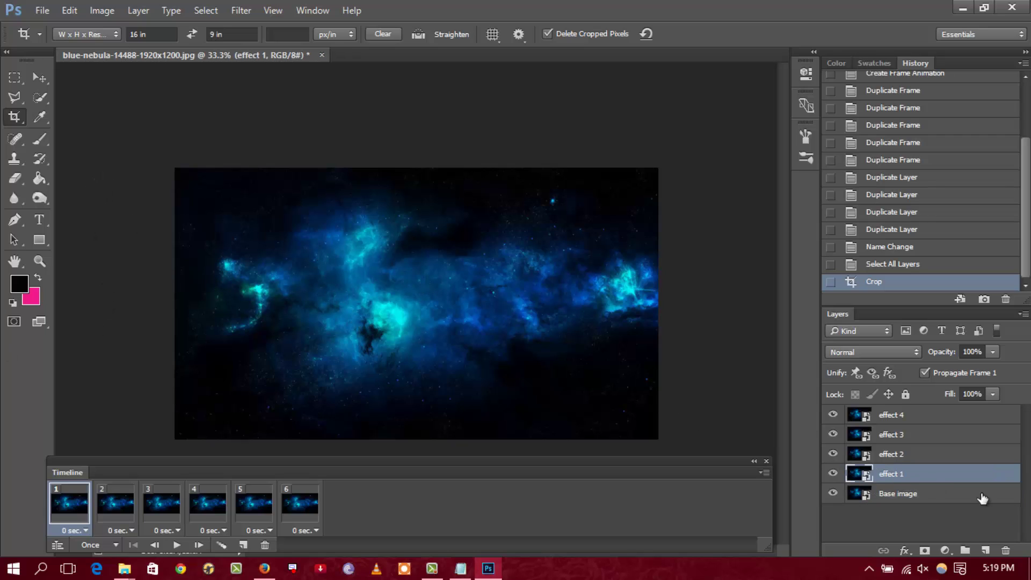
{"action": "left_click", "coordinate": [945, 550]}
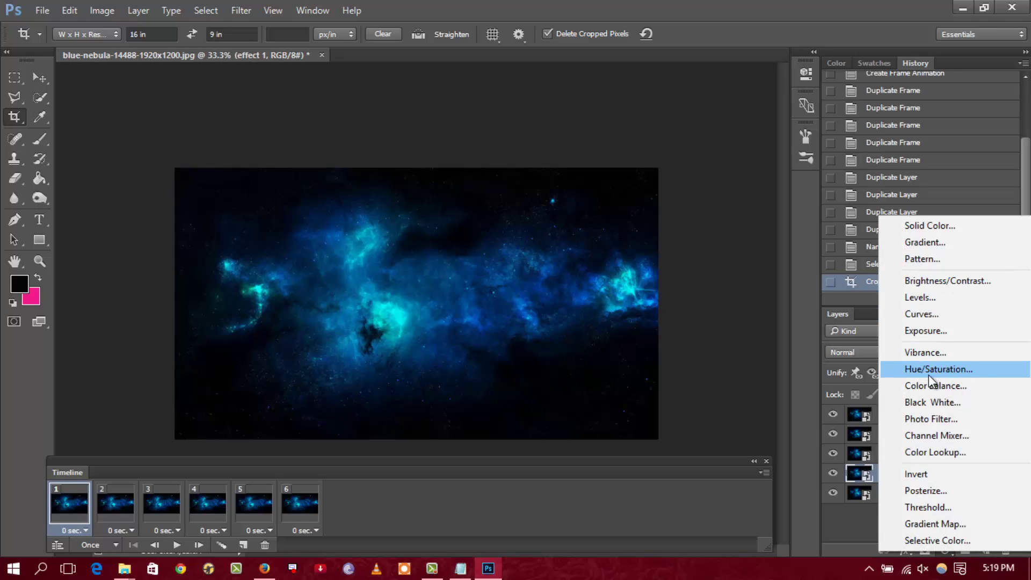
{"action": "left_click", "coordinate": [950, 371]}
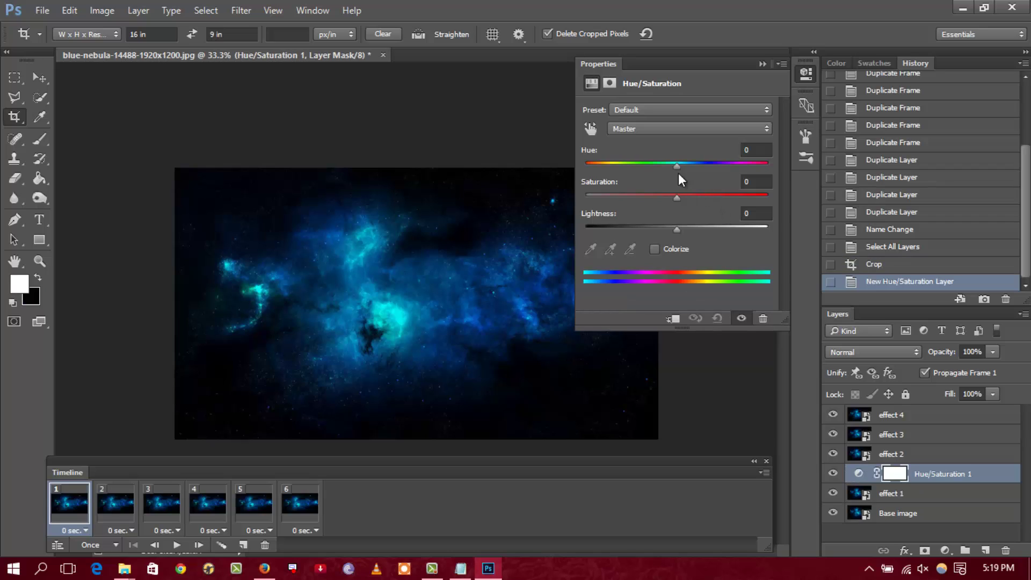
{"action": "left_click_drag", "start_coordinate": [680, 168], "coordinate": [694, 169]}
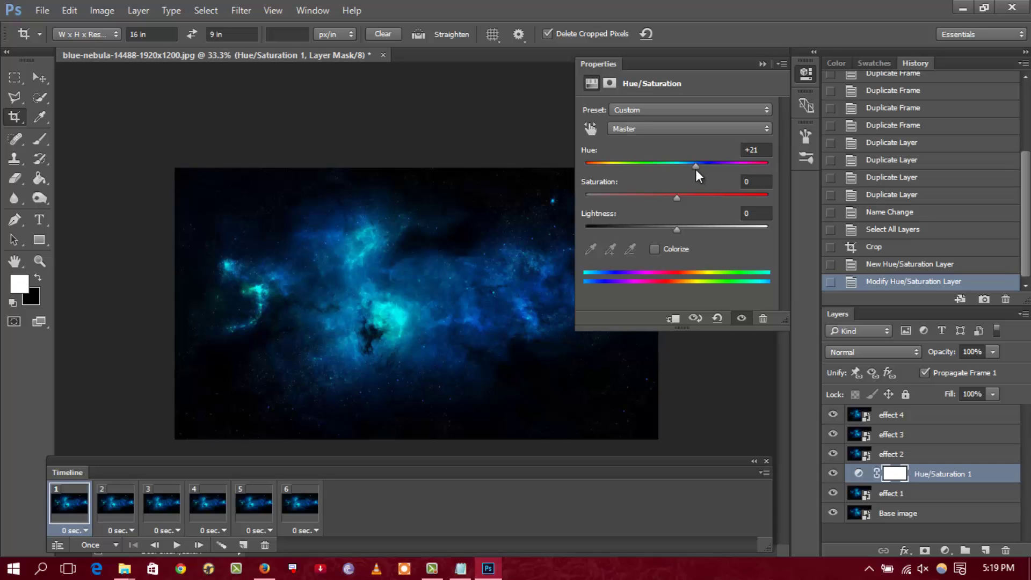
{"action": "left_click", "coordinate": [833, 414]}
{"action": "left_click", "coordinate": [832, 435]}
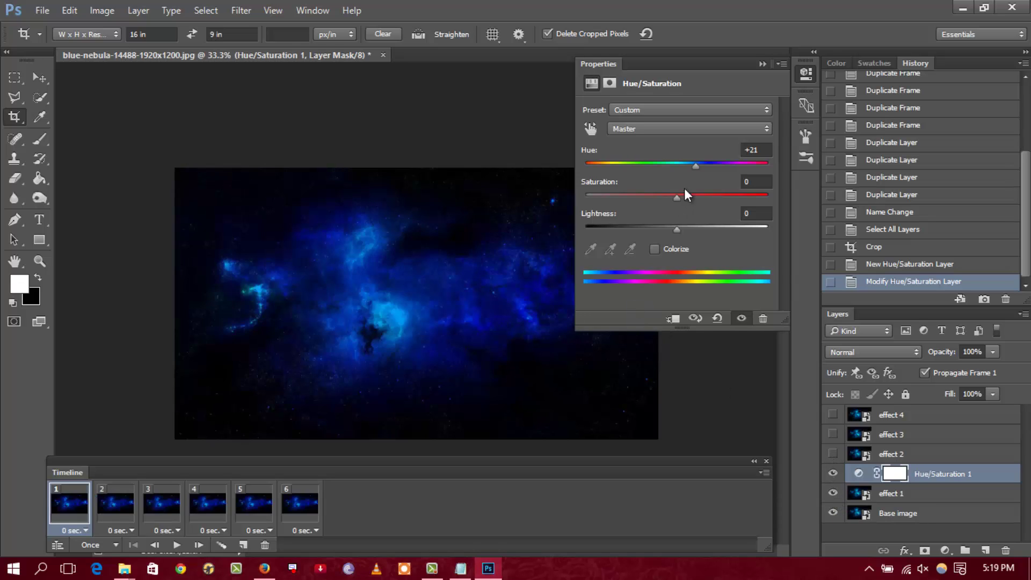
{"action": "mouse_move", "coordinate": [695, 165]}
{"action": "left_mouse_down"}
{"action": "mouse_move", "coordinate": [684, 179]}
{"action": "mouse_move", "coordinate": [617, 176]}
{"action": "left_mouse_up"}
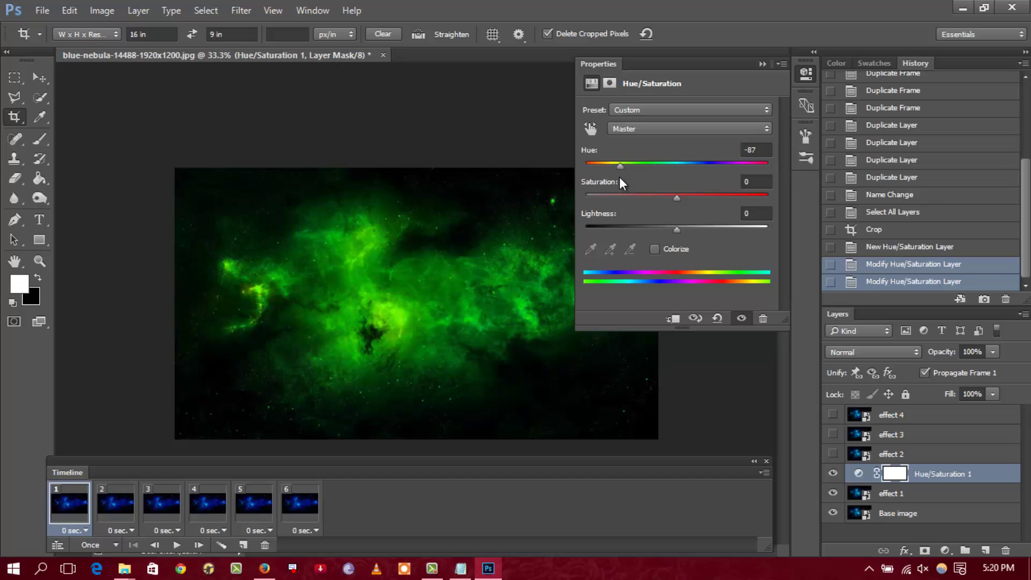
{"action": "left_click_drag", "start_coordinate": [616, 176], "coordinate": [620, 176]}
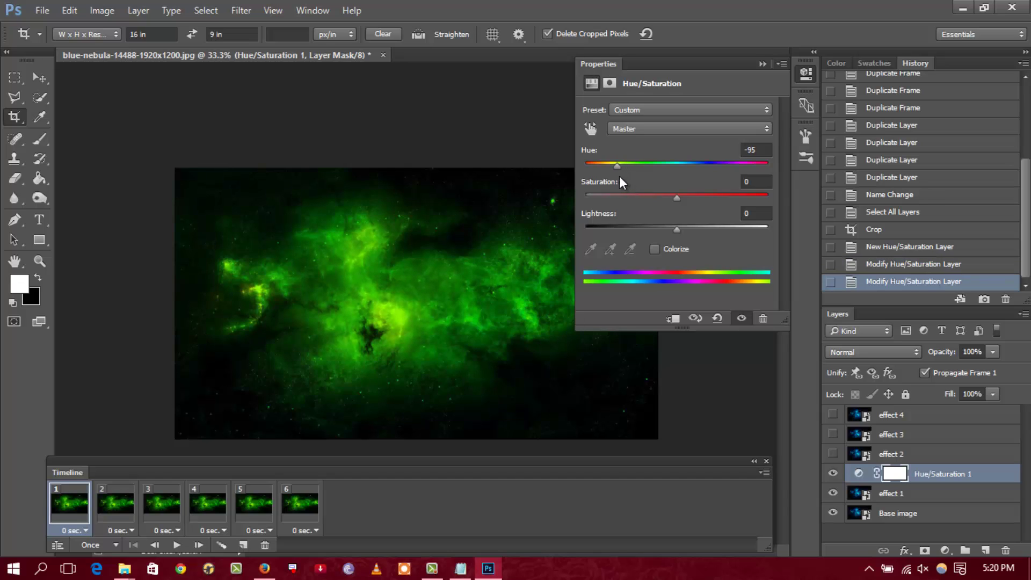
- Merge the green Hue/Saturation 1 adjustment with effect 1 into one layer
{"action": "left_click", "coordinate": [916, 478]}
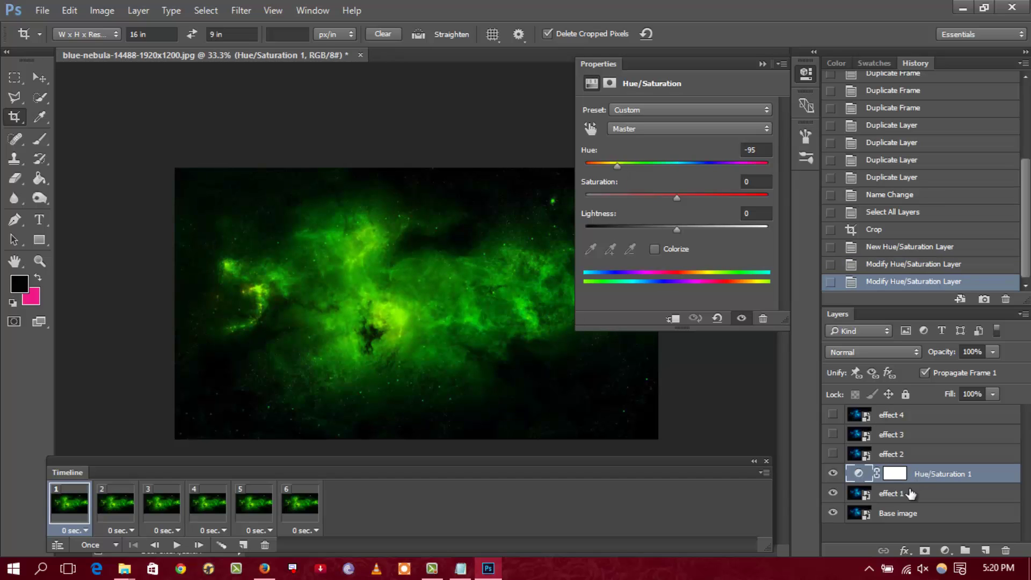
{"action": "left_click", "coordinate": [806, 75]}
{"action": "left_click", "coordinate": [886, 493], "text": "shift"}
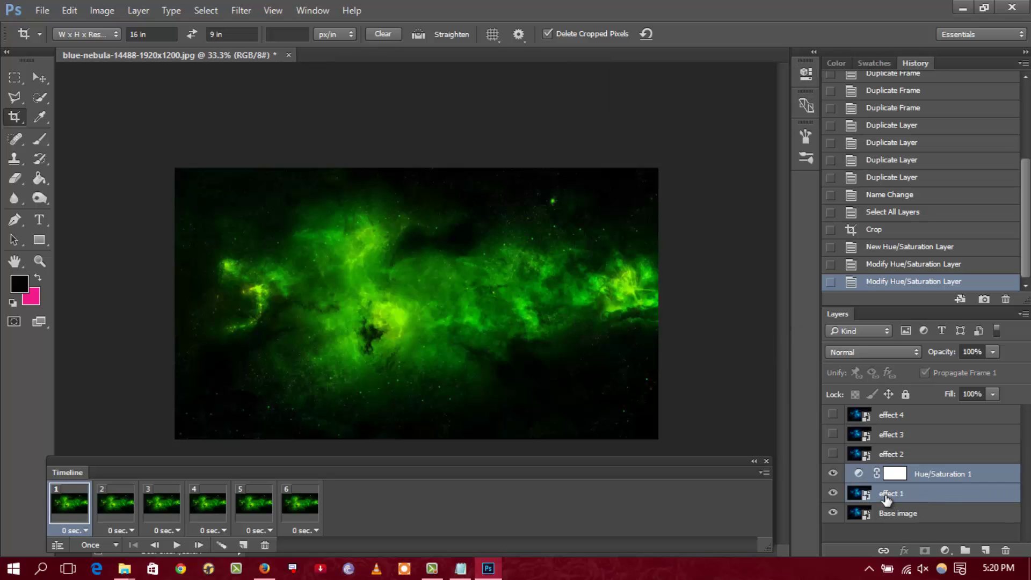
{"action": "right_click", "coordinate": [885, 495]}
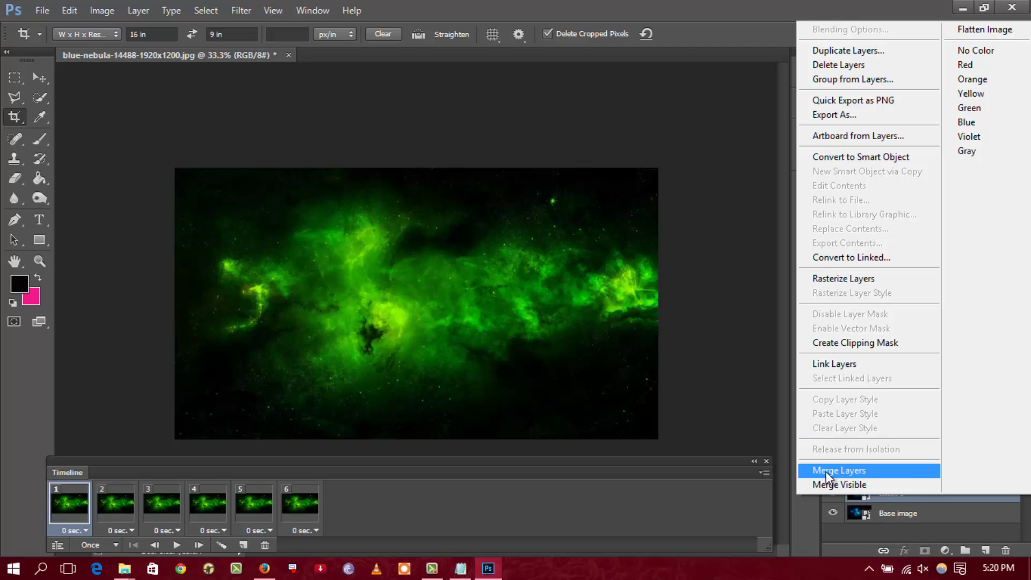
{"action": "left_click", "coordinate": [884, 471]}
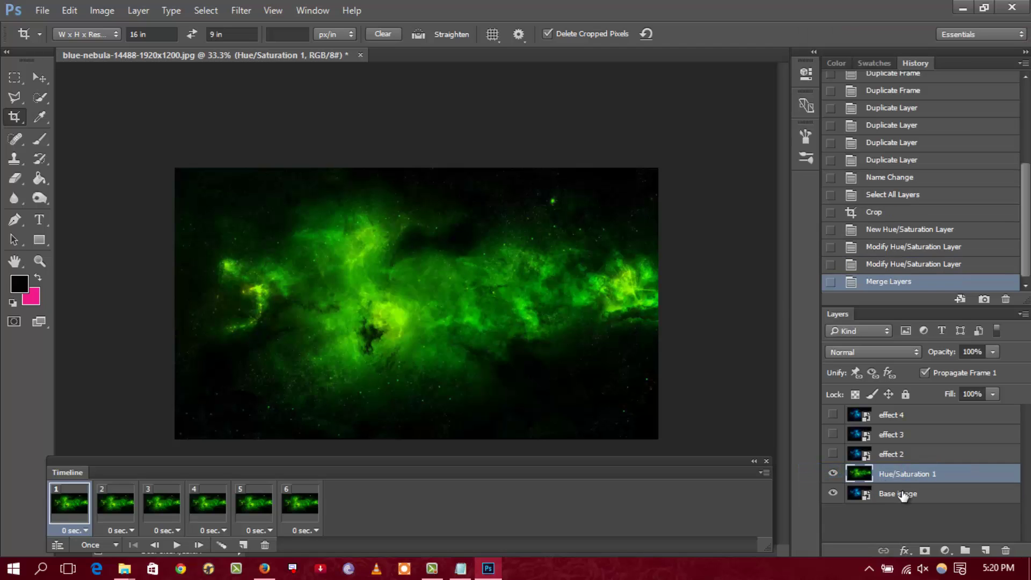
- Add a Hue/Saturation adjustment above effect 2 with hue +150, turning the nebula red
{"action": "left_click", "coordinate": [891, 456]}
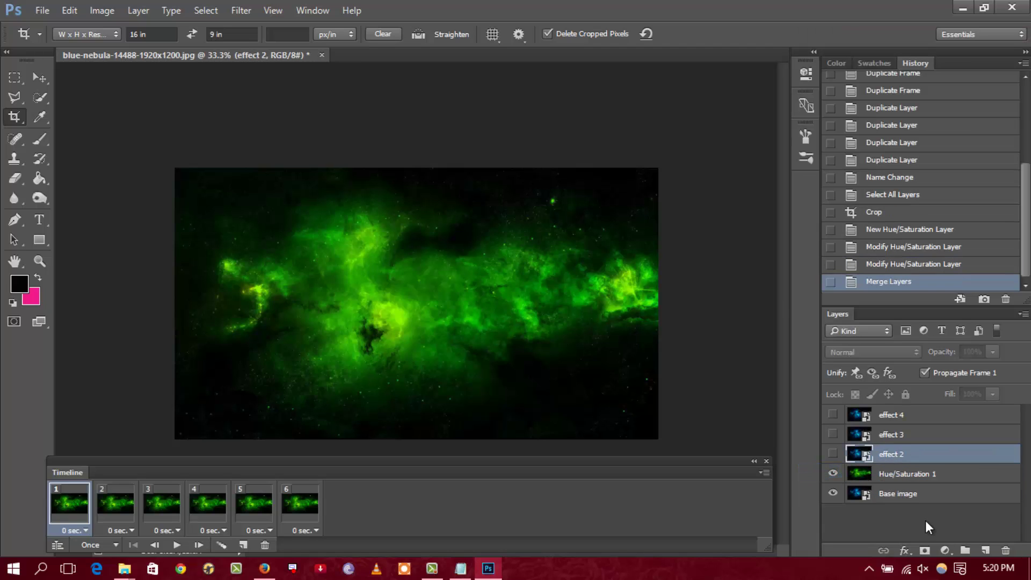
{"action": "left_click", "coordinate": [943, 550]}
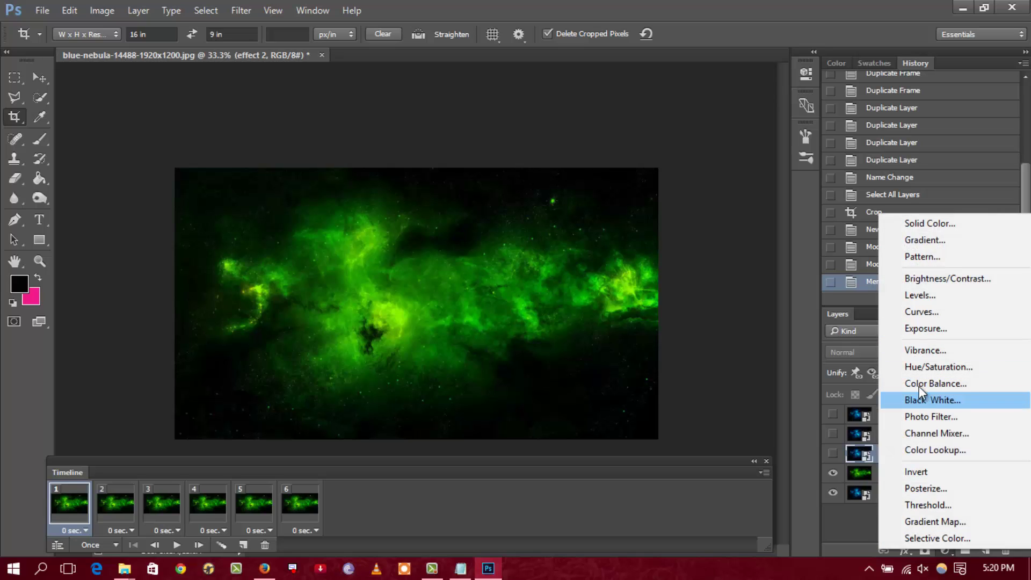
{"action": "left_click", "coordinate": [968, 367]}
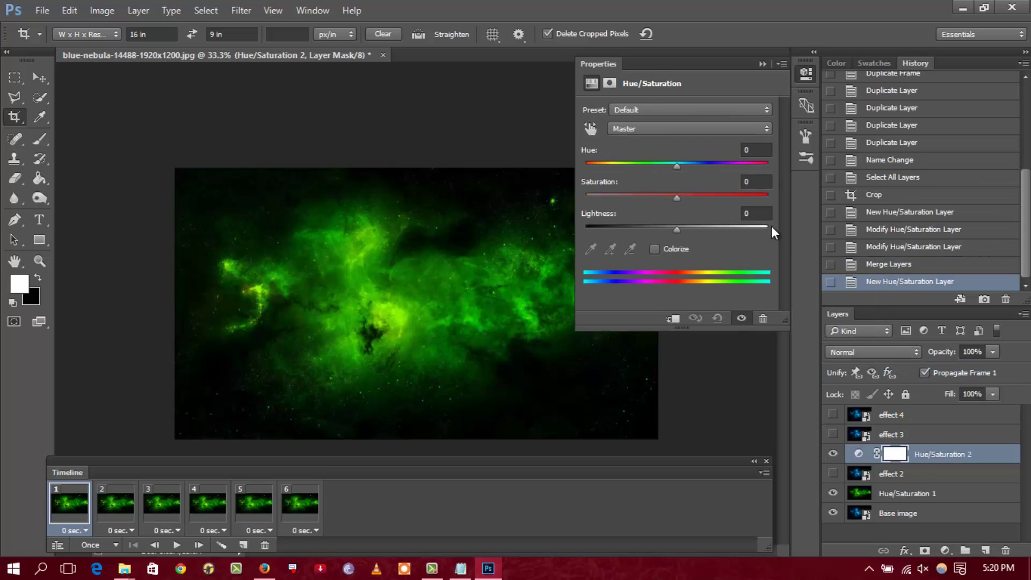
{"action": "left_click", "coordinate": [833, 473]}
{"action": "left_click", "coordinate": [833, 493]}
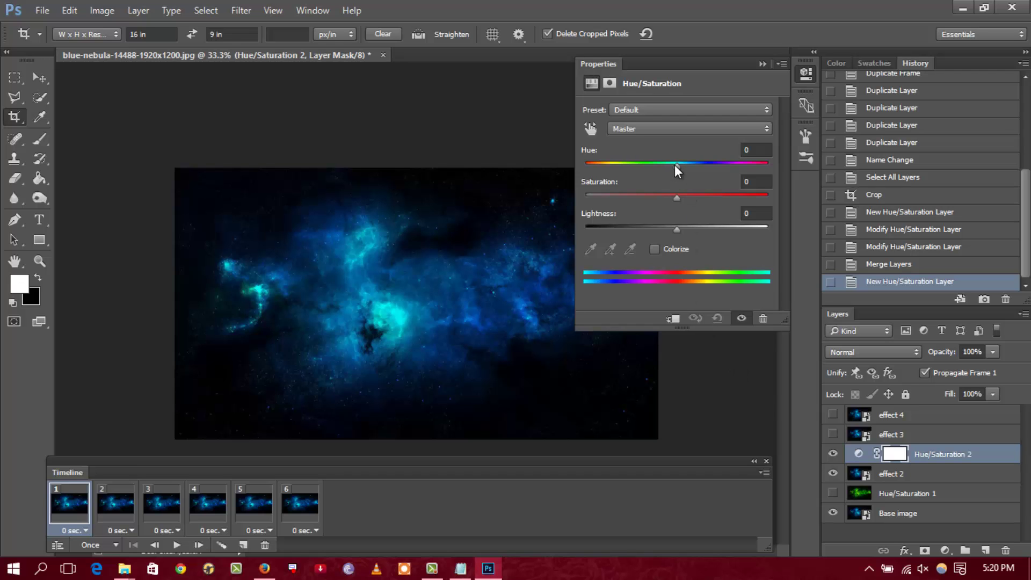
{"action": "left_click_drag", "start_coordinate": [675, 164], "coordinate": [756, 165]}
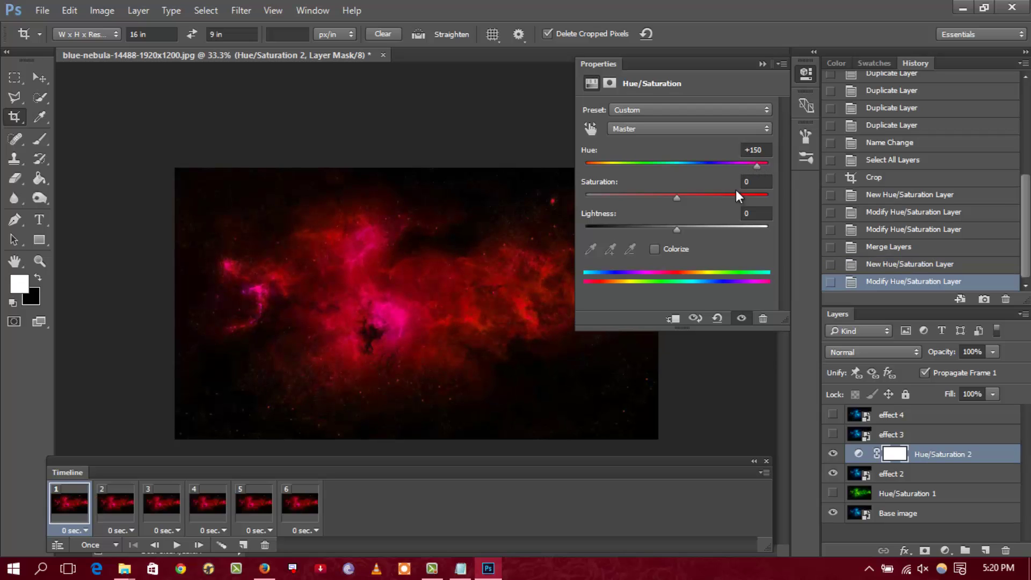
{"action": "left_click", "coordinate": [805, 73]}
- Merge effect 2 with its red hue adjustment into Hue/Saturation 2
{"action": "left_click", "coordinate": [903, 473], "text": "shift"}
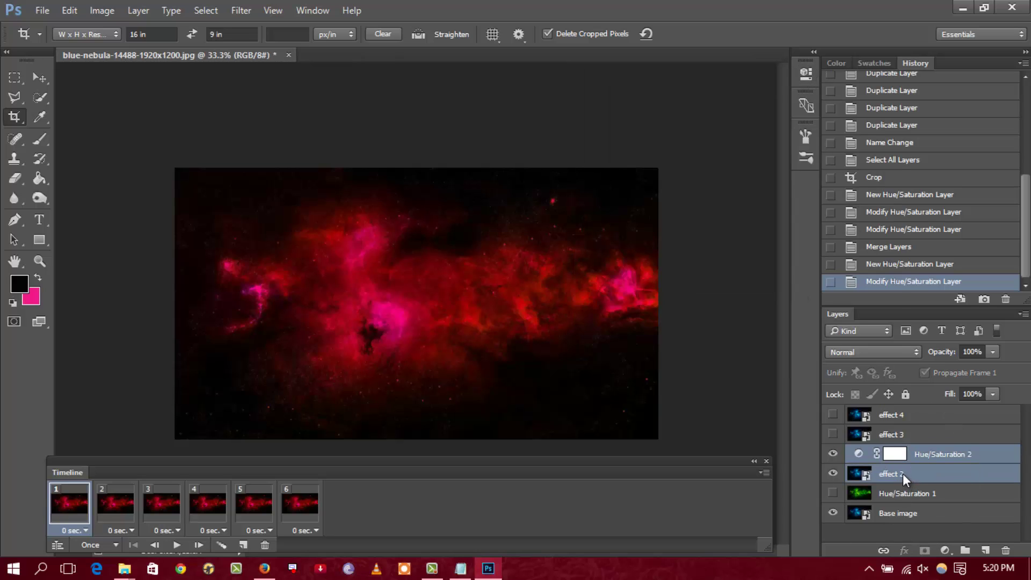
{"action": "right_click", "coordinate": [903, 473]}
{"action": "left_click", "coordinate": [721, 534]}
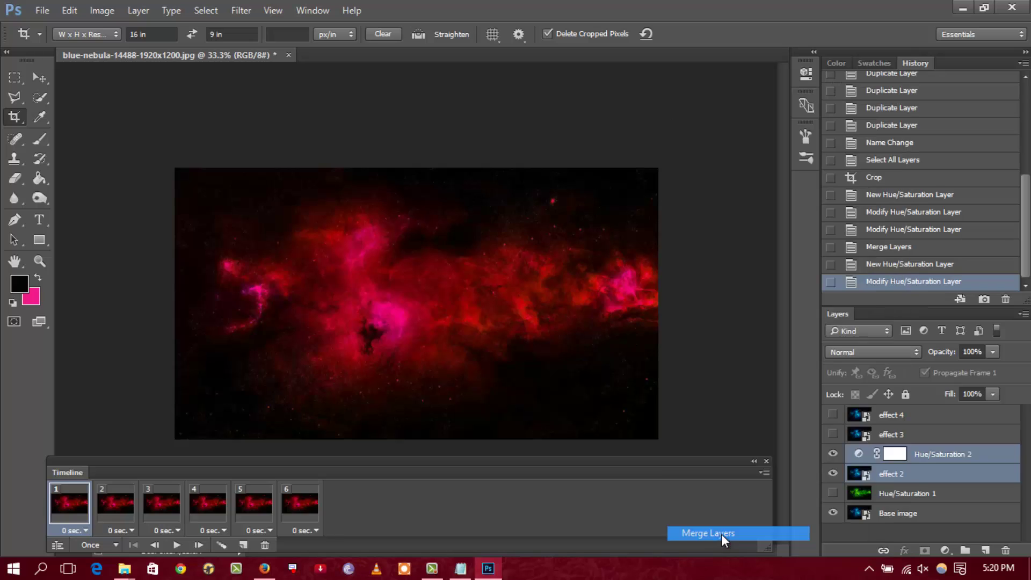
{"action": "left_click", "coordinate": [887, 435]}
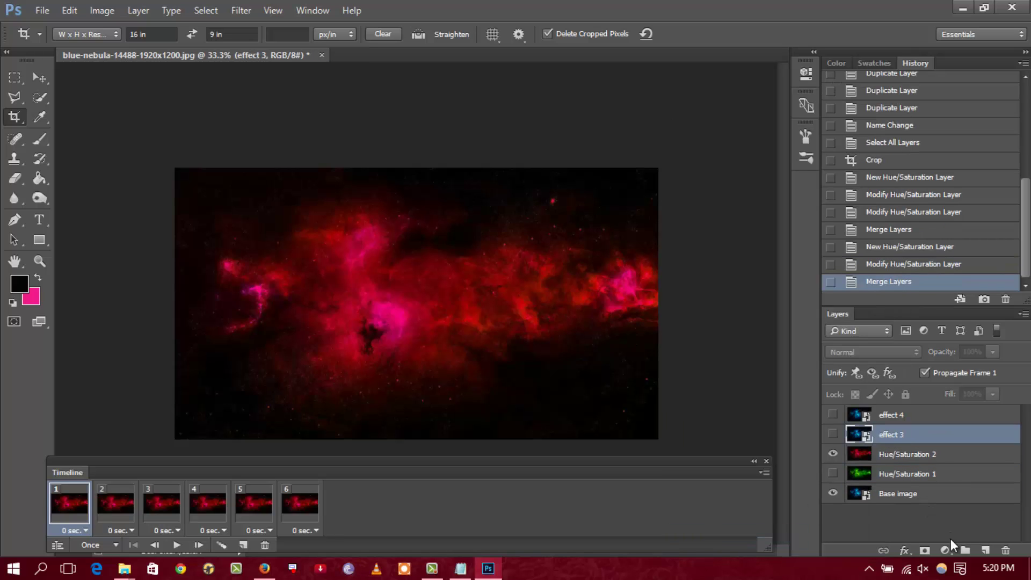
- Add a Hue/Saturation adjustment above effect 3 and shift its hue to tint the nebula cyan
{"action": "left_click", "coordinate": [944, 549]}
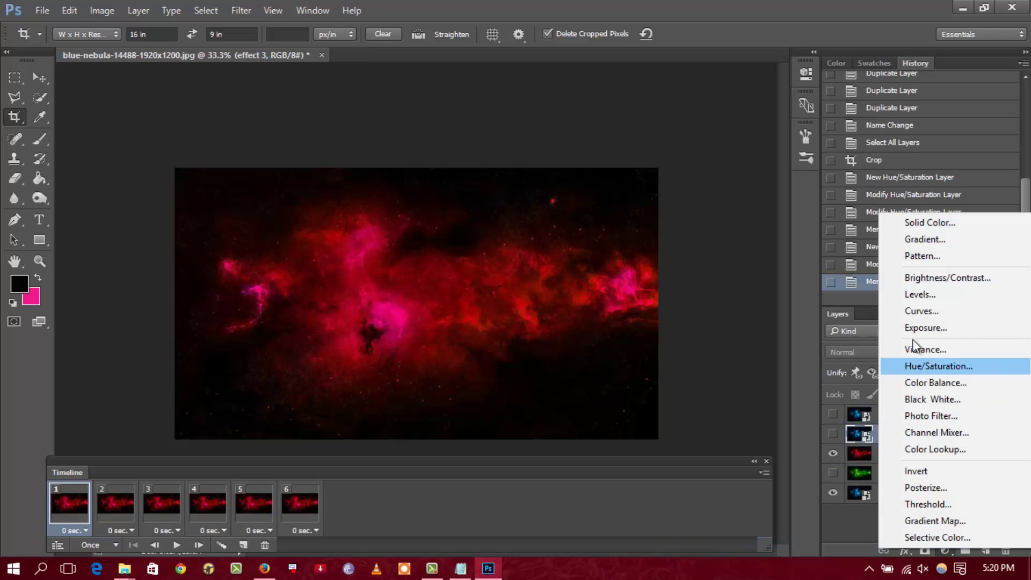
{"action": "left_click", "coordinate": [934, 364]}
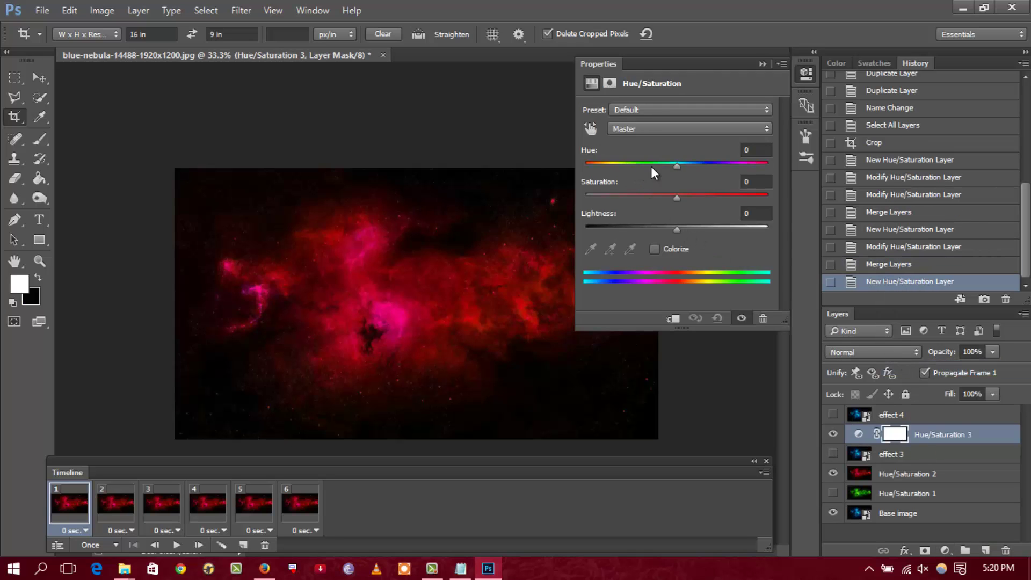
{"action": "left_click_drag", "start_coordinate": [678, 164], "coordinate": [656, 165]}
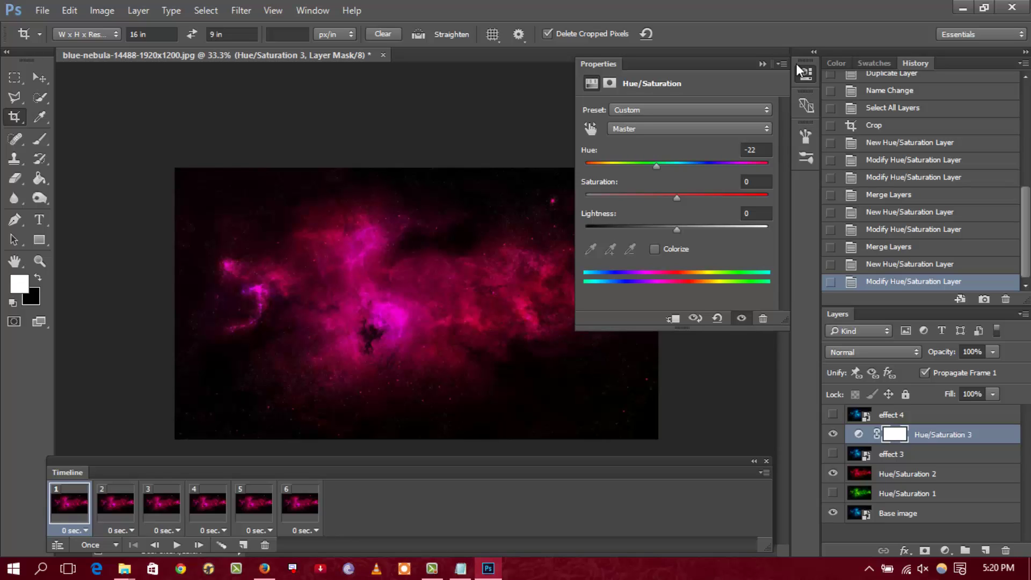
- Undo the first merge, show only effect 3, and merge it with its adjustment into Hue/Saturation 3
{"action": "right_click", "coordinate": [902, 435]}
{"action": "left_click", "coordinate": [708, 529]}
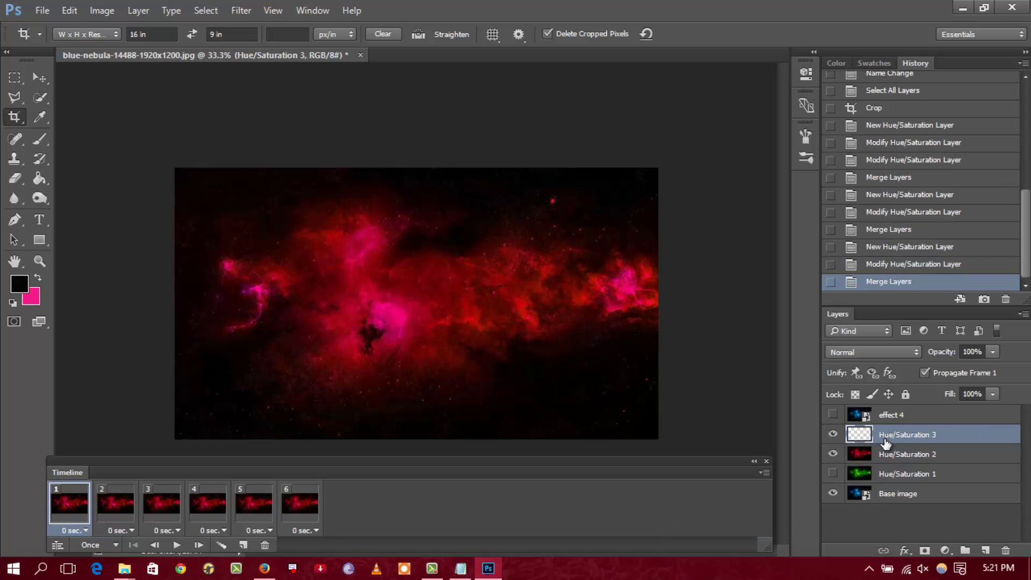
{"action": "left_click", "coordinate": [884, 267]}
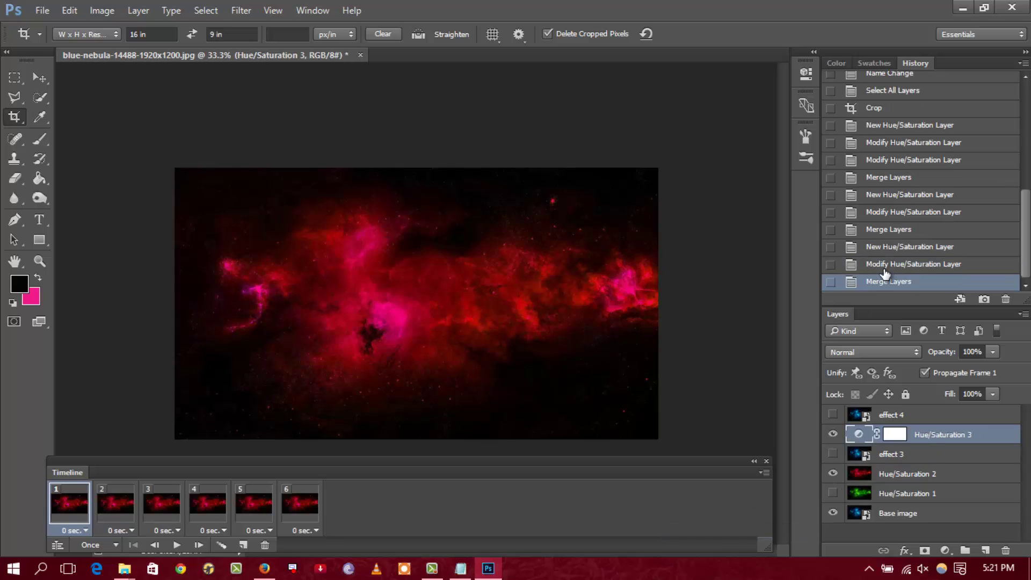
{"action": "left_click", "coordinate": [833, 455]}
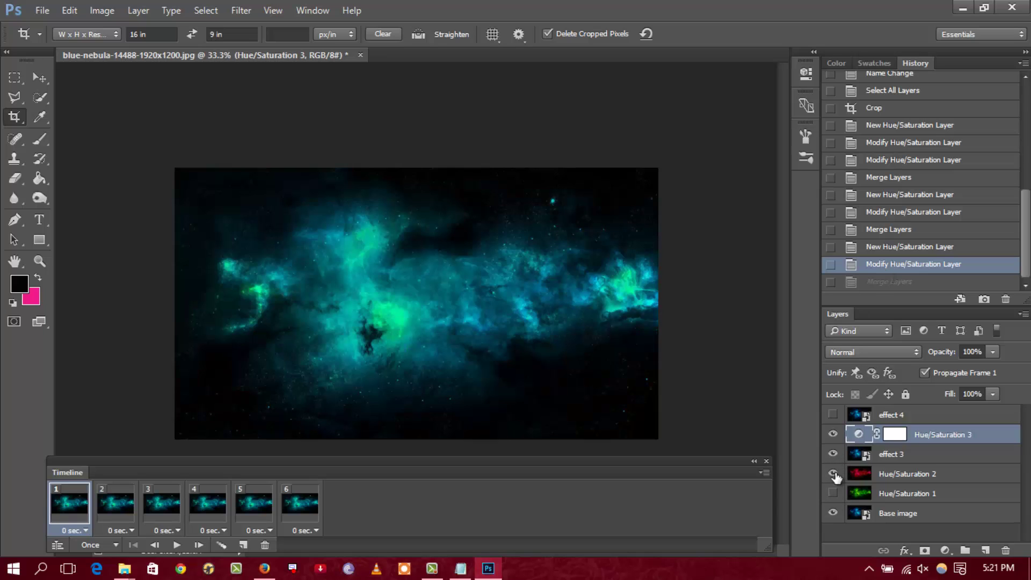
{"action": "left_click", "coordinate": [833, 473]}
{"action": "left_click", "coordinate": [833, 514]}
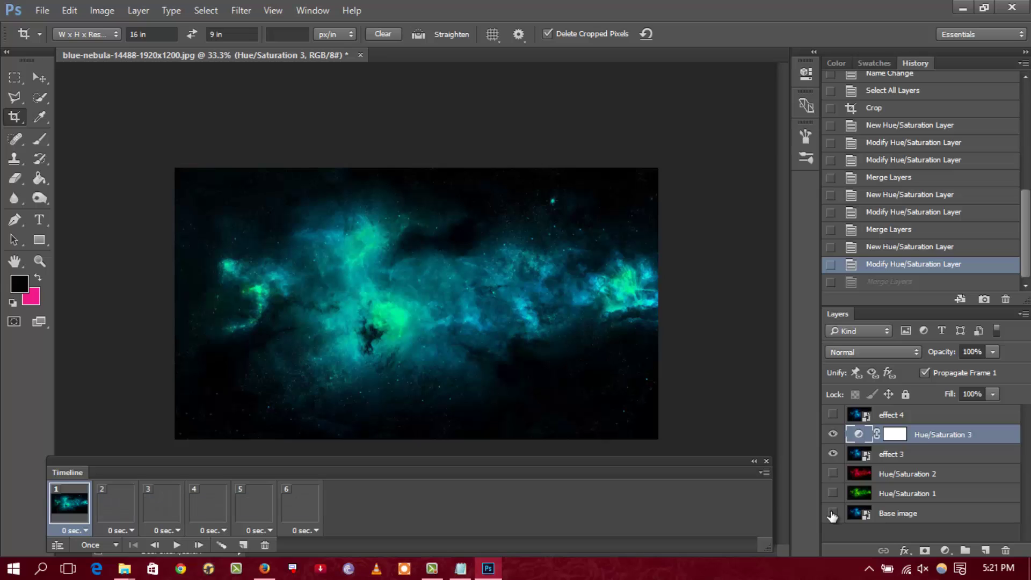
{"action": "left_click", "coordinate": [894, 455], "text": "ctrl"}
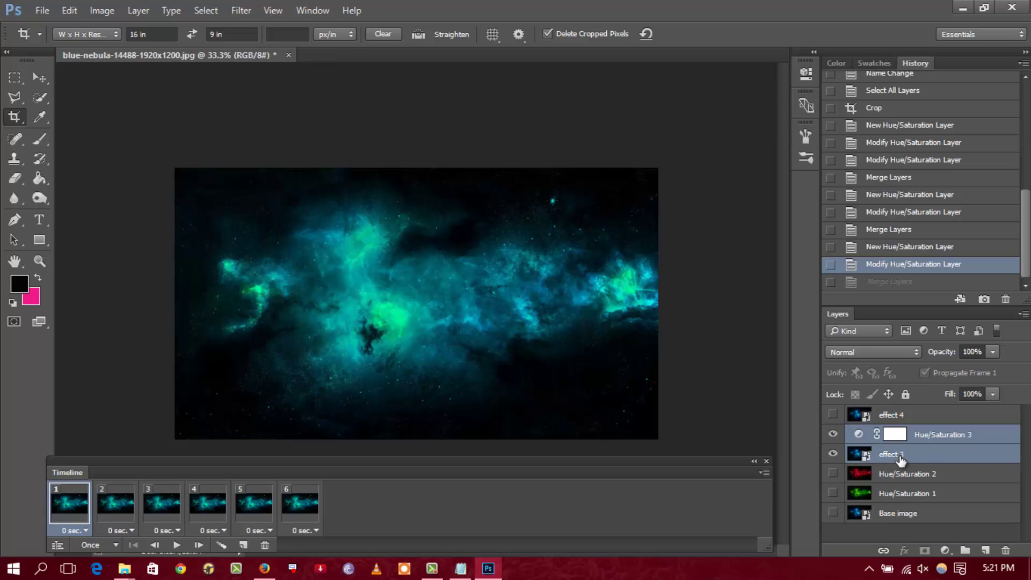
{"action": "right_click", "coordinate": [899, 456]}
{"action": "left_click", "coordinate": [756, 533]}
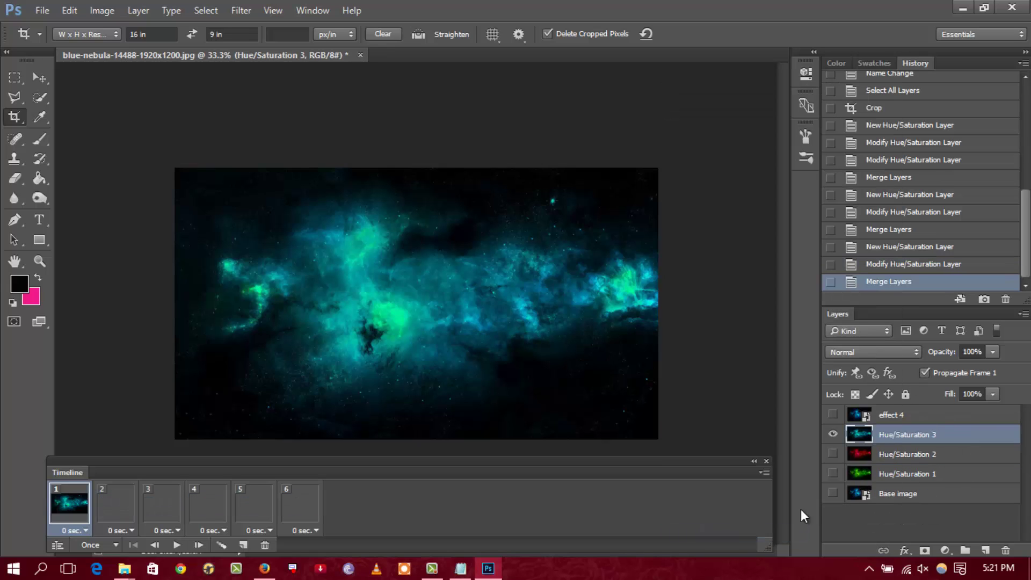
- Add a Hue/Saturation adjustment above effect 4 with hue around +44 for a blue-purple nebula
{"action": "left_click", "coordinate": [945, 550]}
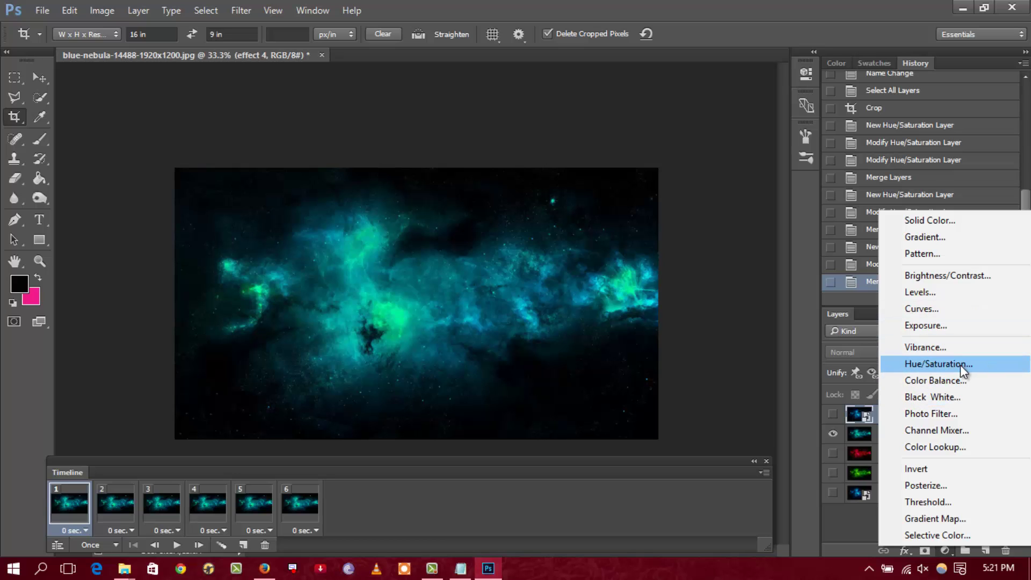
{"action": "left_click", "coordinate": [959, 364]}
{"action": "left_click_drag", "start_coordinate": [677, 165], "coordinate": [656, 166]}
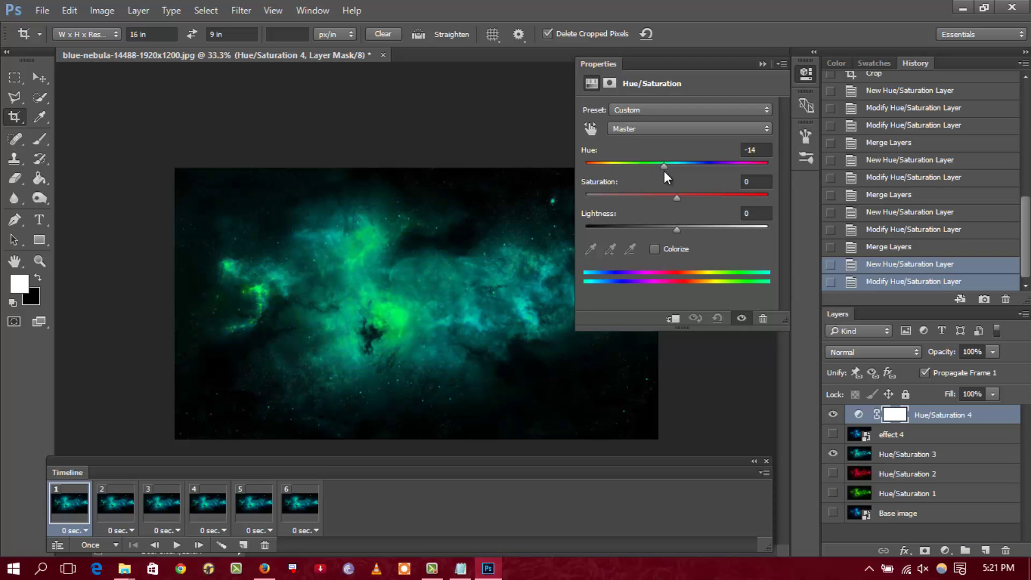
{"action": "left_click_drag", "start_coordinate": [663, 171], "coordinate": [717, 170]}
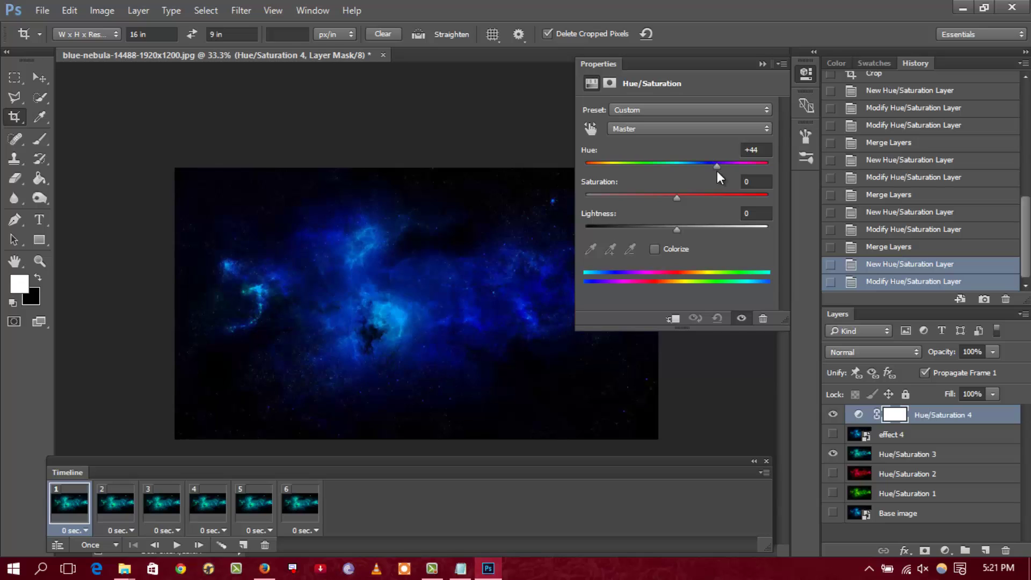
{"action": "left_click", "coordinate": [806, 76]}
- Hide Hue/Saturation 3, merge effect 4 with its adjustment into Hue/Saturation 4, then switch to Notepad
{"action": "left_click", "coordinate": [901, 439]}
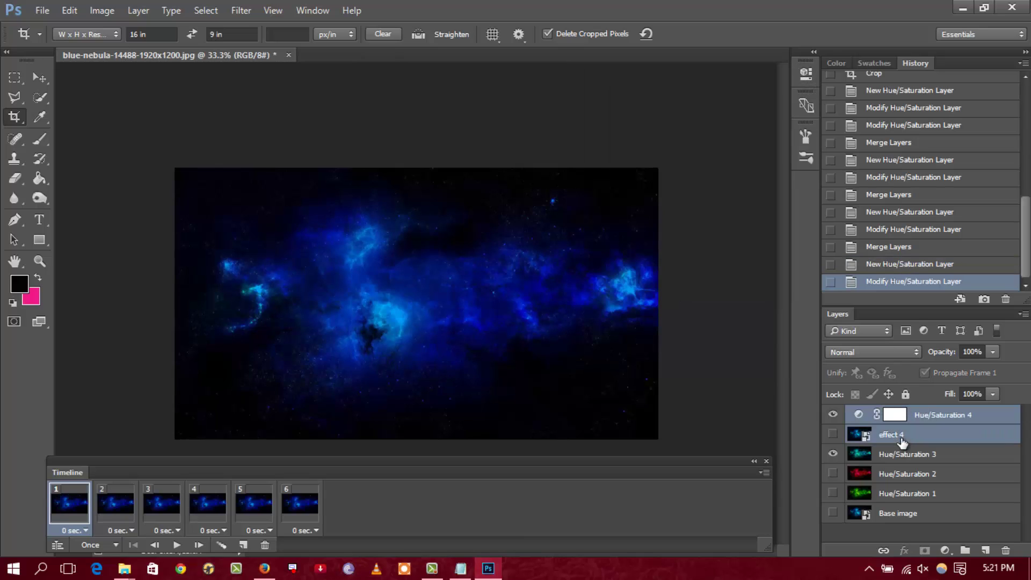
{"action": "left_click", "coordinate": [832, 435]}
{"action": "left_click", "coordinate": [833, 454]}
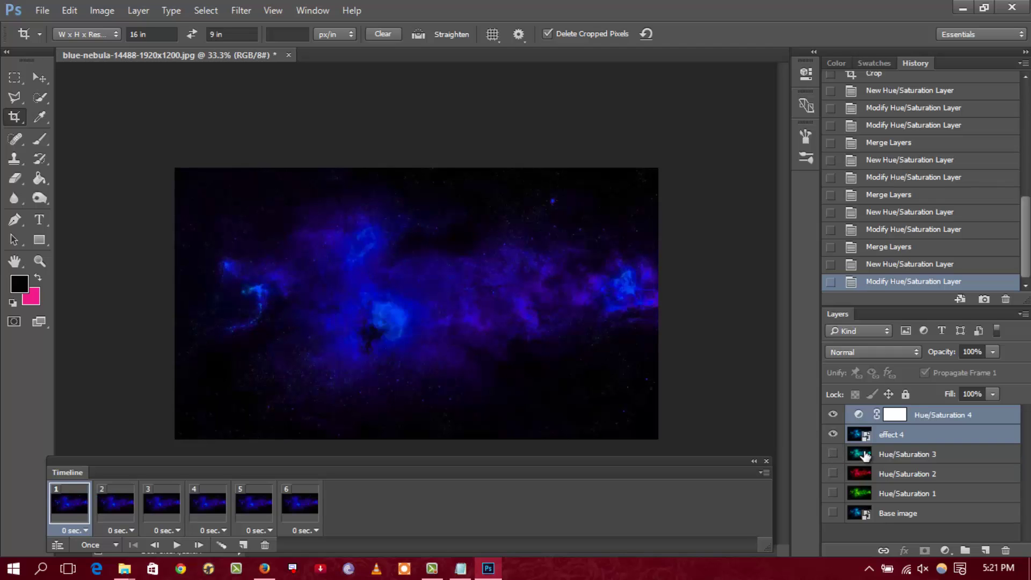
{"action": "right_click", "coordinate": [916, 433]}
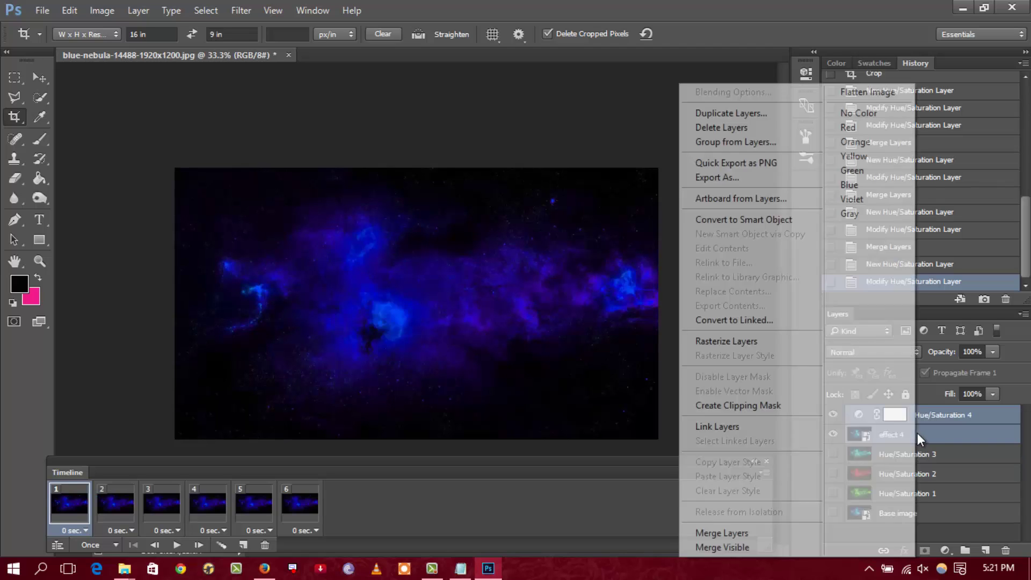
{"action": "left_click", "coordinate": [755, 531]}
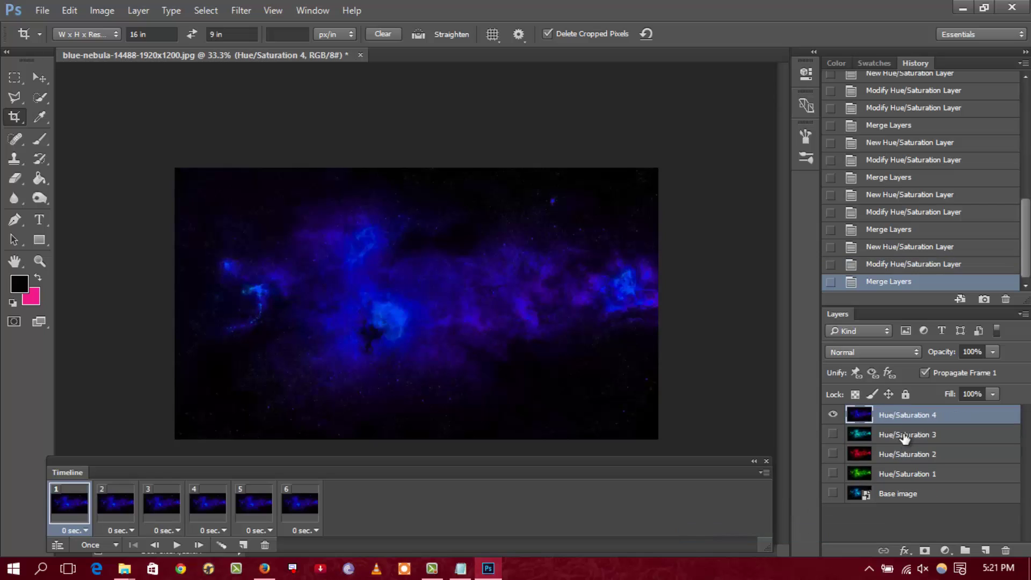
{"action": "left_click", "coordinate": [881, 442]}
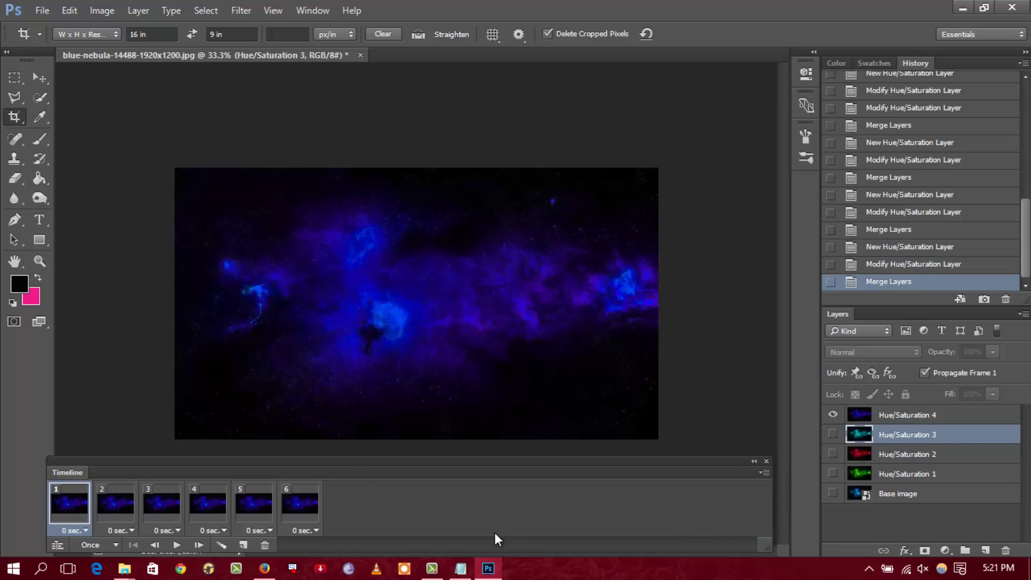
{"action": "left_click", "coordinate": [461, 568]}
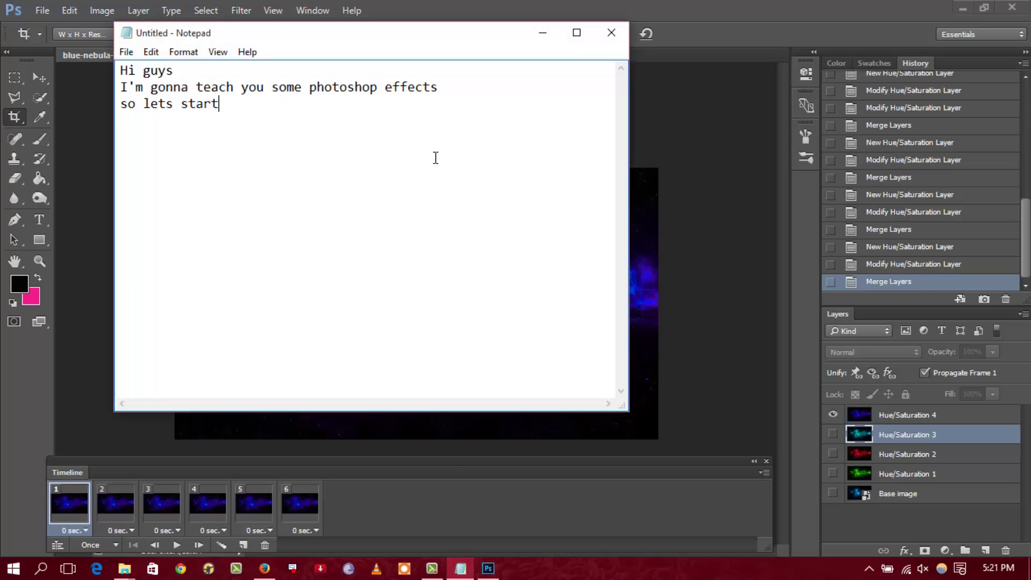
- Replace the note with 'we are done with effects now its time to animate lets start animating', then return to Photoshop
{"action": "key", "text": "ctrl+a"}
{"action": "key", "text": "Delete"}
{"action": "type", "text": "we "}
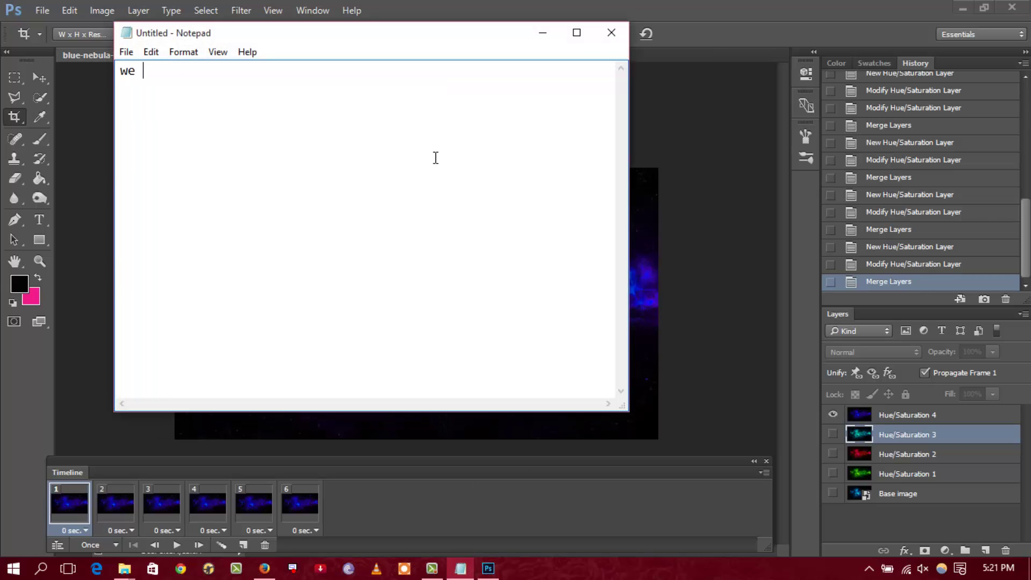
{"action": "type", "text": "are done "}
{"action": "type", "text": "with effe"}
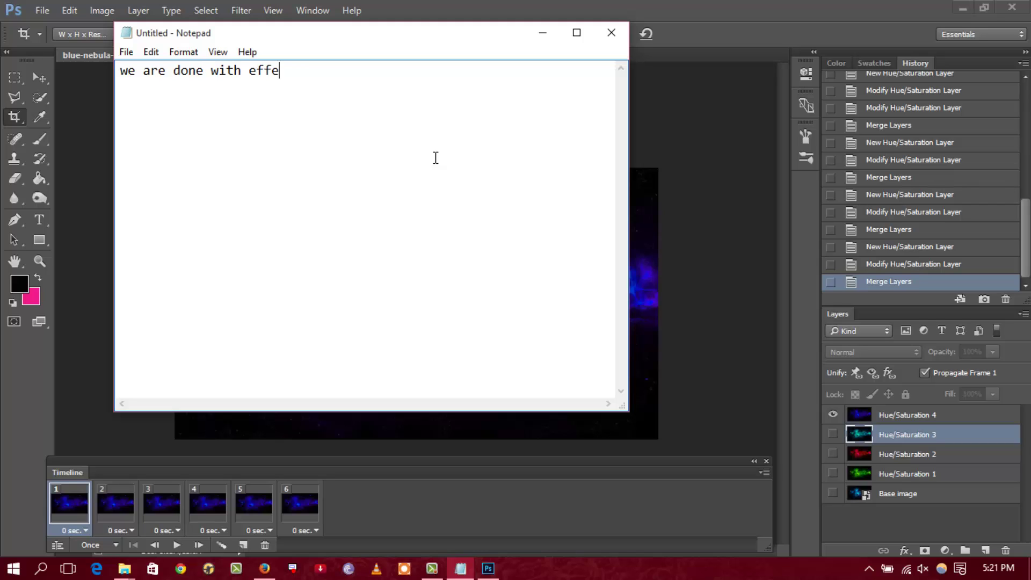
{"action": "type", "text": "cts n"}
{"action": "type", "text": "ow its time"}
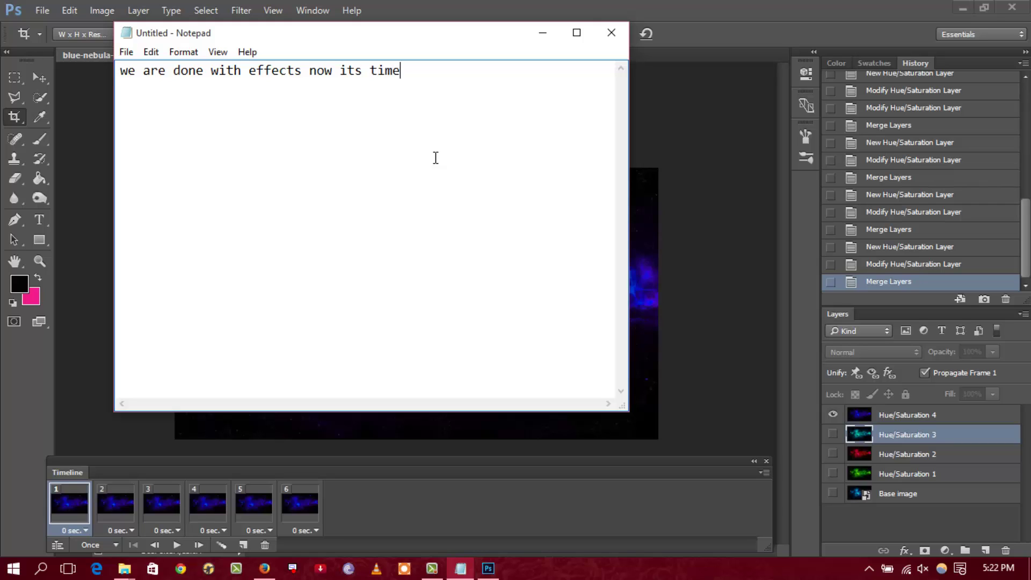
{"action": "type", "text": " to animate "}
{"action": "type", "text": "lets"}
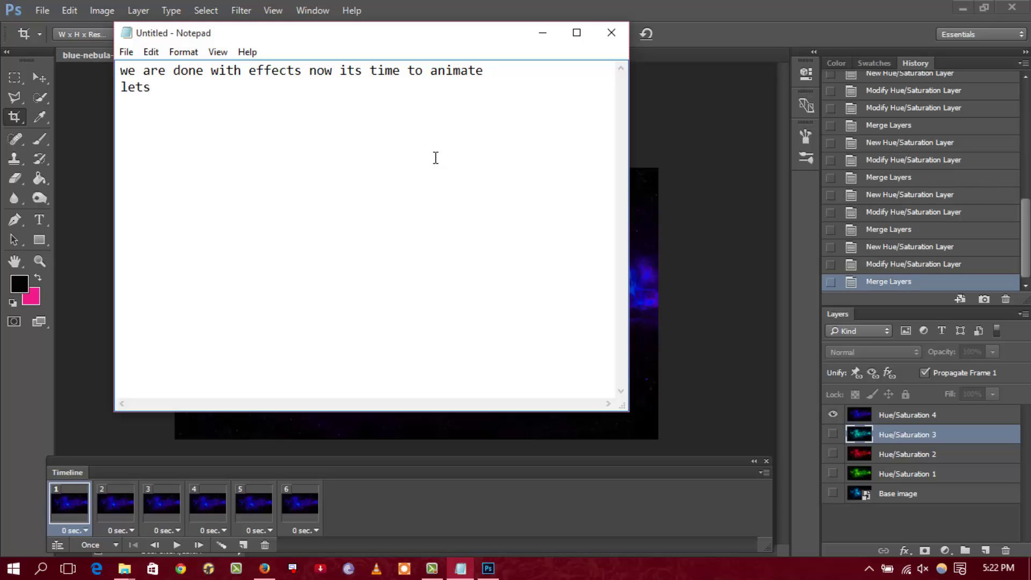
{"action": "type", "text": " start animatin"}
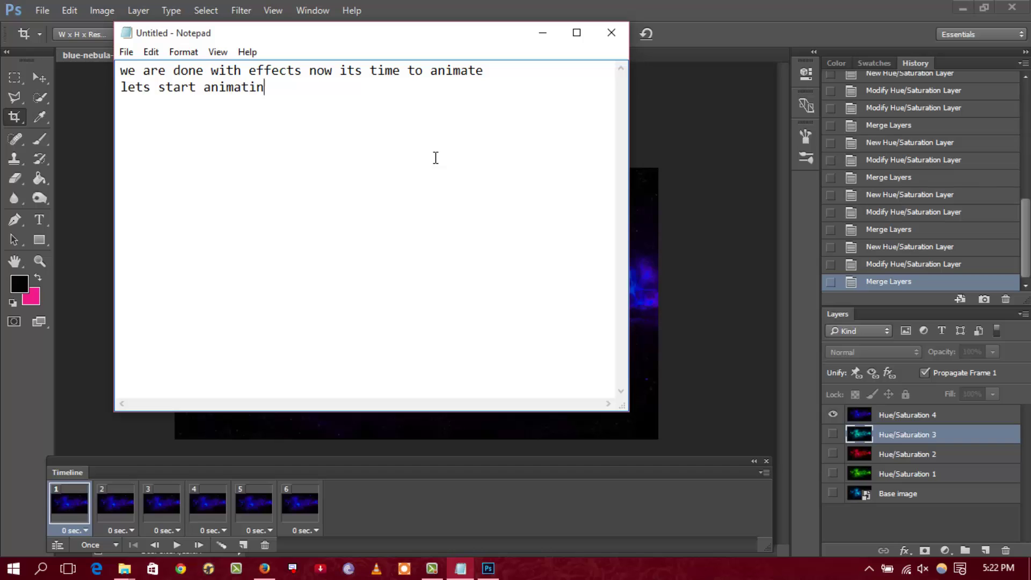
{"action": "type", "text": "g"}
{"action": "key", "text": "alt+Tab"}
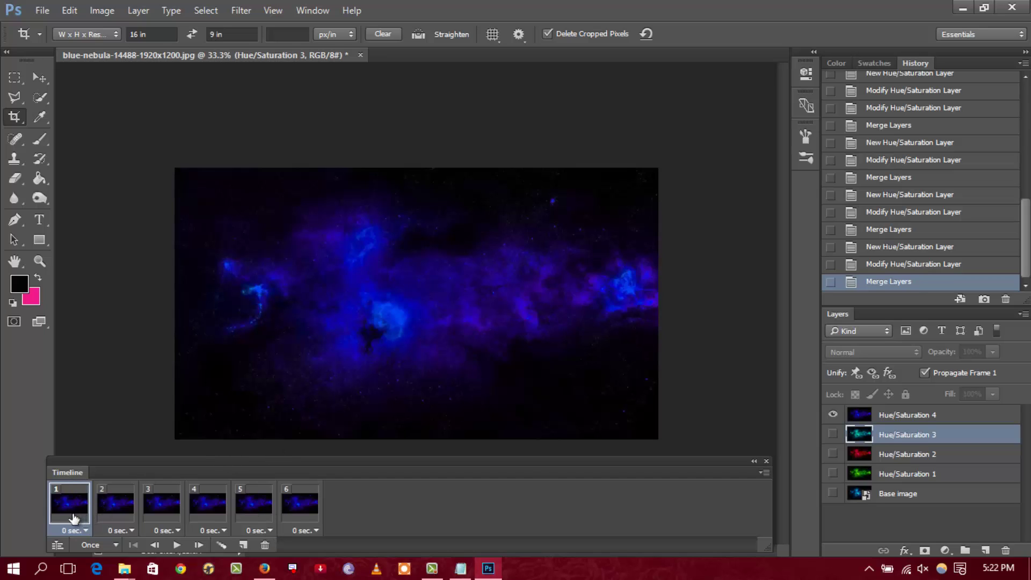
- Make frame 1 the original nebula, frame 2 green (Hue/Saturation 1) and frame 3 red (Hue/Saturation 2)
{"action": "left_click", "coordinate": [833, 492]}
{"action": "left_click", "coordinate": [834, 416]}
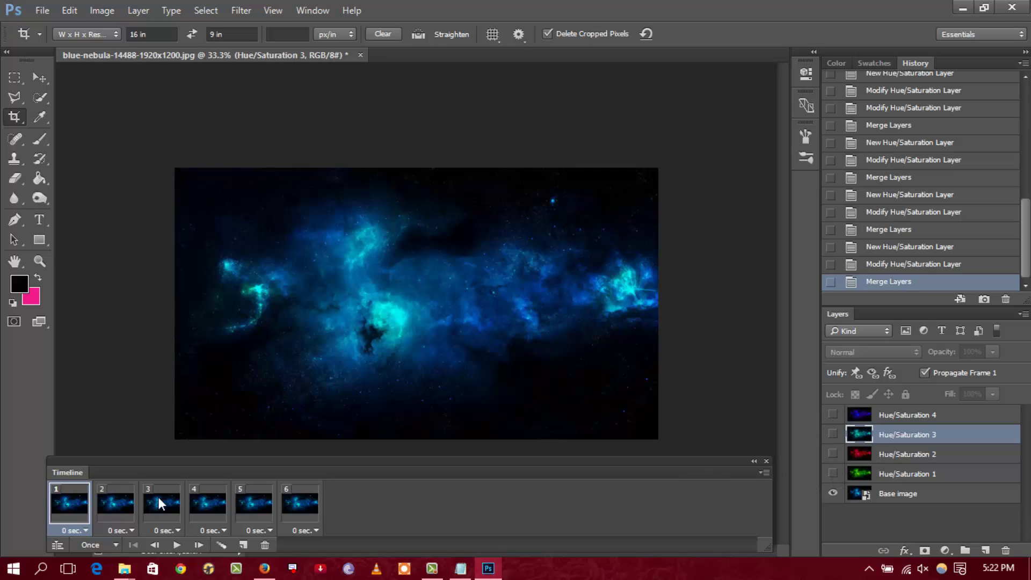
{"action": "left_click", "coordinate": [119, 504]}
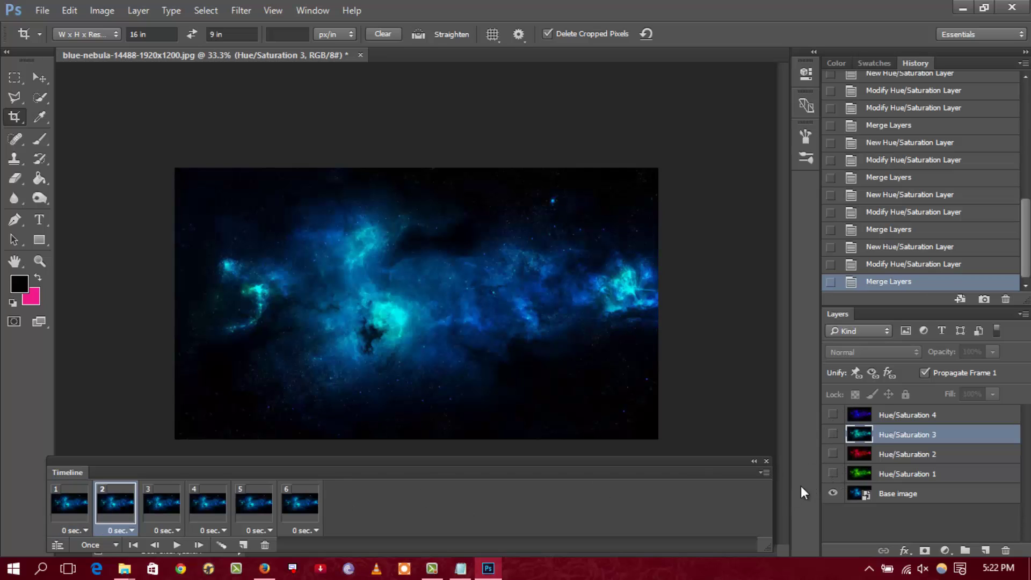
{"action": "left_click", "coordinate": [833, 473]}
{"action": "left_click", "coordinate": [833, 493]}
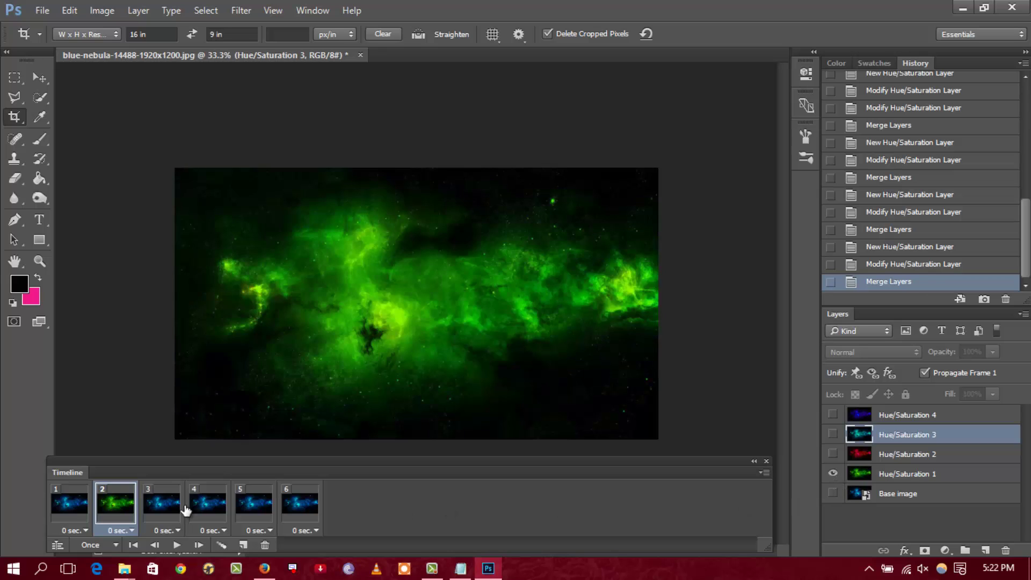
{"action": "left_click", "coordinate": [164, 505]}
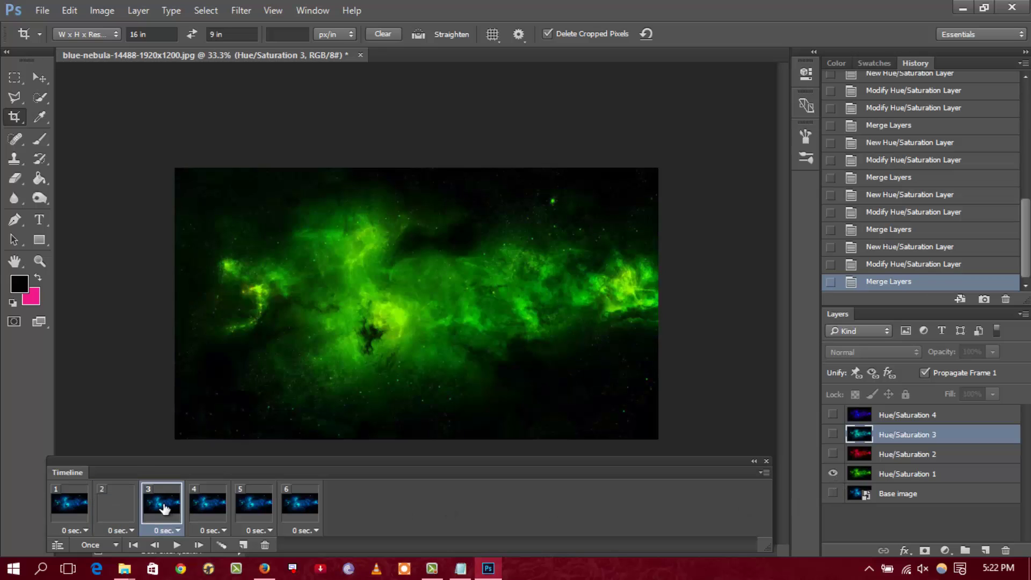
{"action": "left_click", "coordinate": [833, 454]}
{"action": "left_click", "coordinate": [832, 493]}
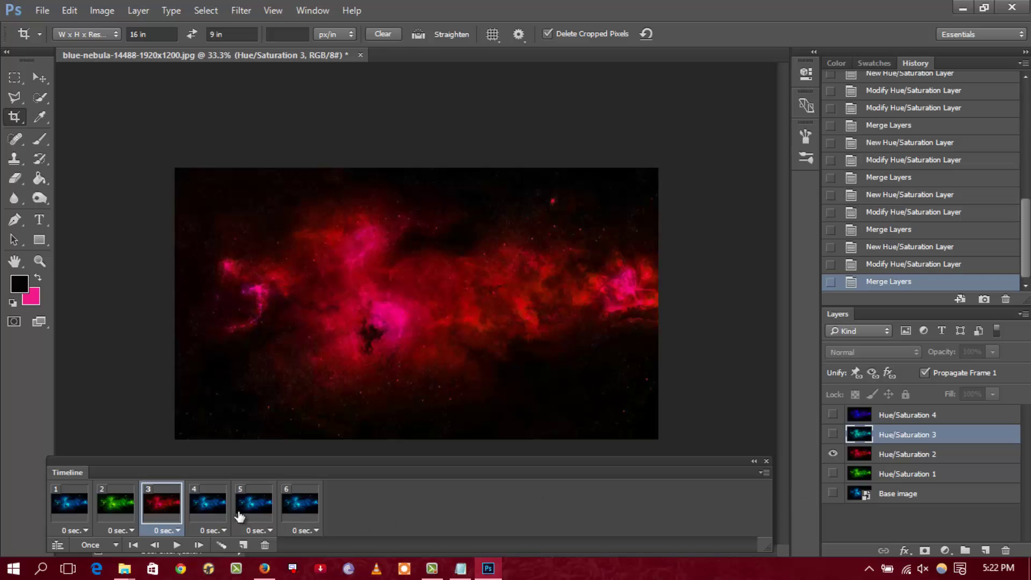
- Make frame 4 cyan (Hue/Saturation 3) and frame 5 purple (Hue/Saturation 4), leaving frame 6 original
{"action": "left_click", "coordinate": [210, 507]}
{"action": "left_click", "coordinate": [833, 434]}
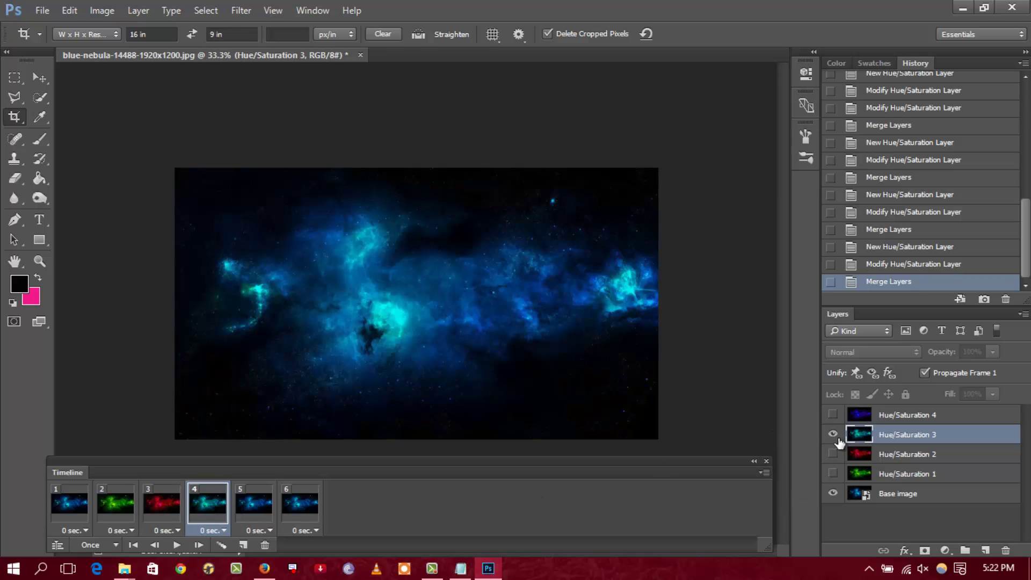
{"action": "left_click", "coordinate": [256, 505]}
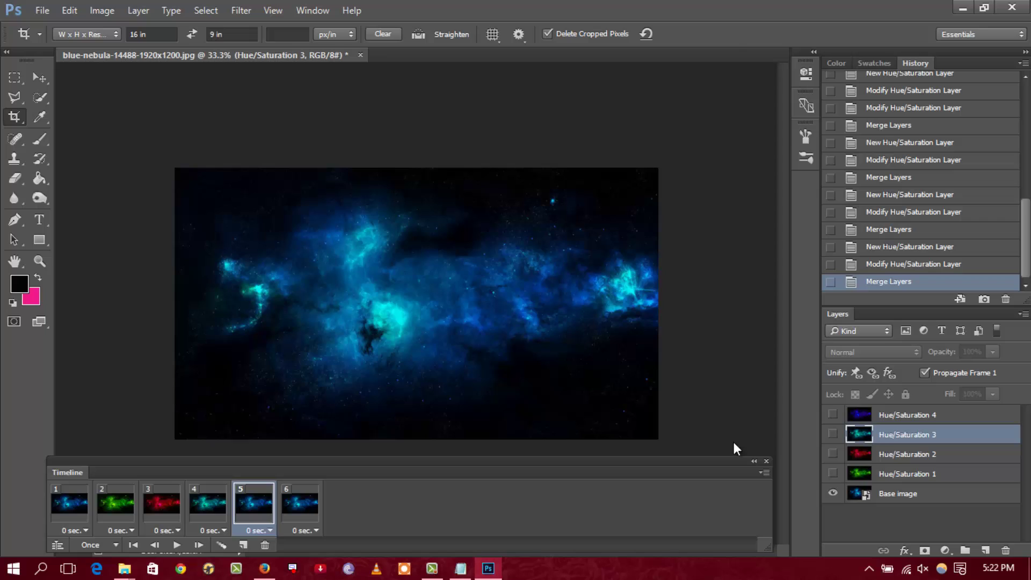
{"action": "left_click", "coordinate": [832, 414]}
{"action": "left_click", "coordinate": [832, 493]}
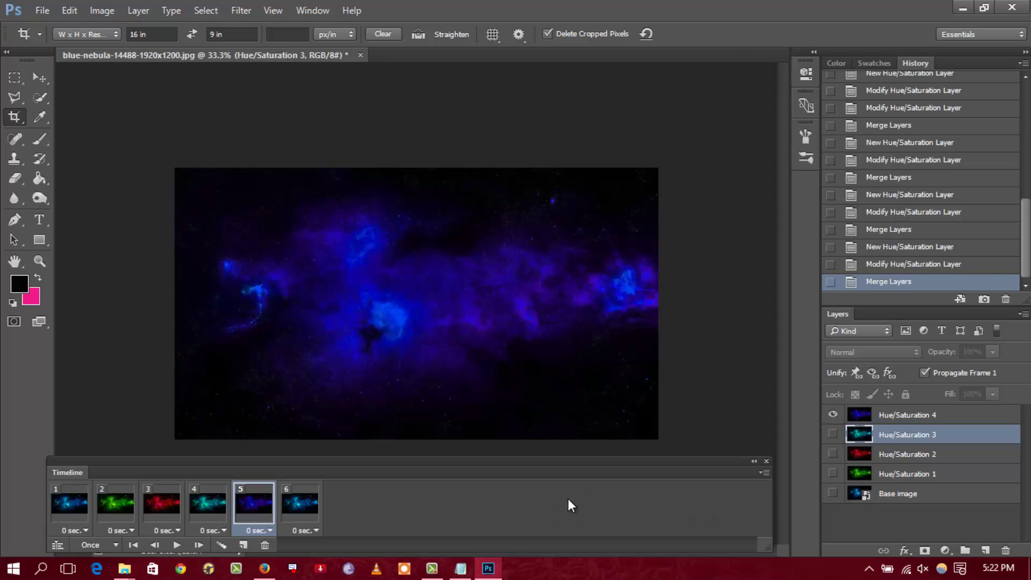
{"action": "left_click", "coordinate": [299, 510]}
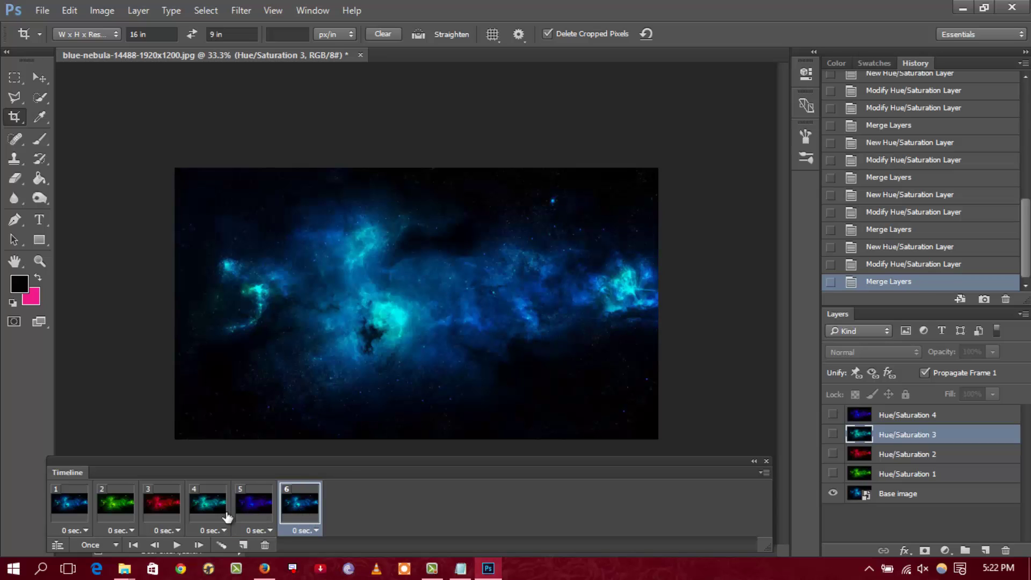
- Review frames 1 and 6 and check frame 1's delay options without changing them
{"action": "left_click", "coordinate": [74, 518]}
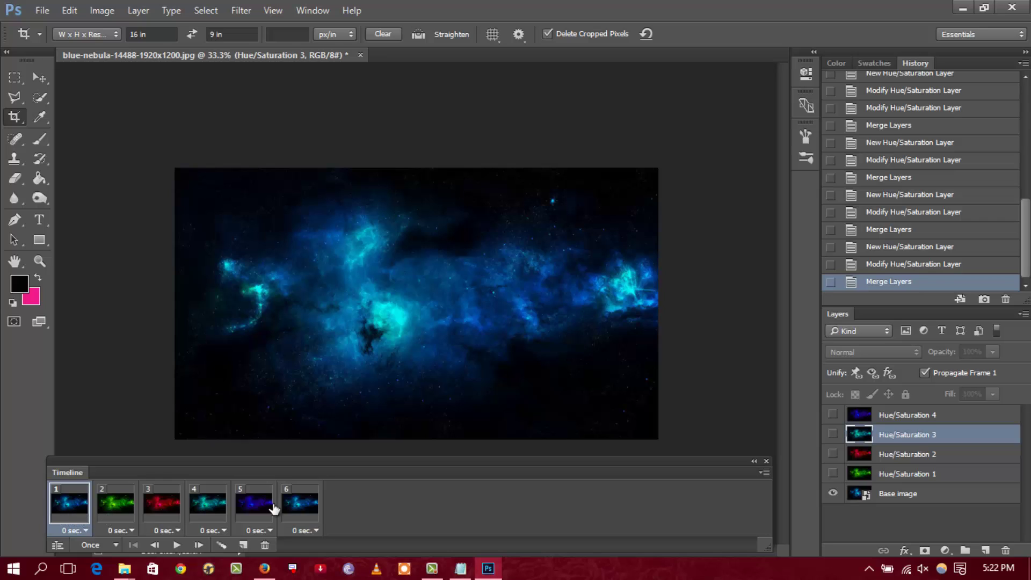
{"action": "left_click", "coordinate": [304, 510]}
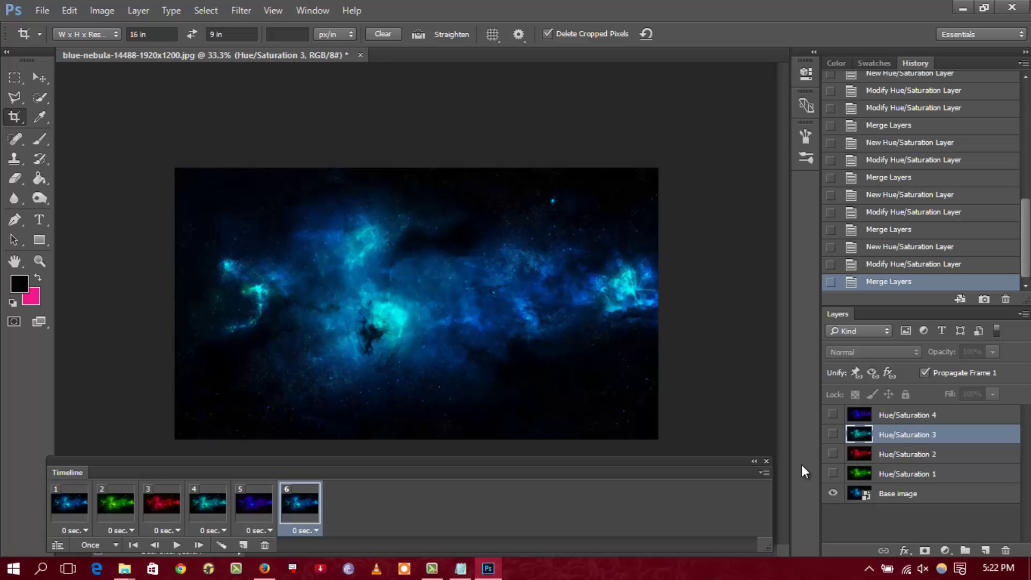
{"action": "left_click", "coordinate": [907, 415]}
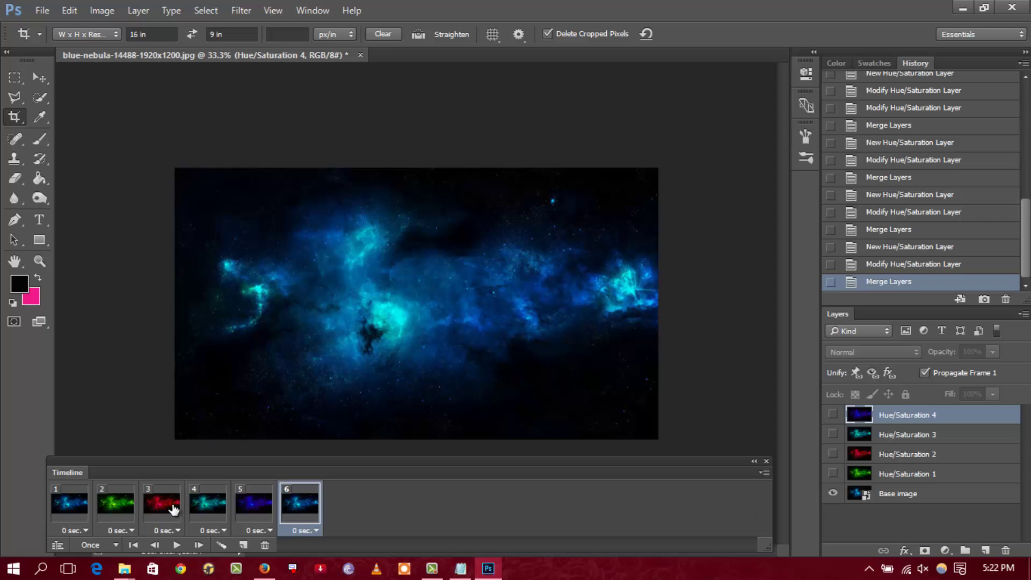
{"action": "left_click", "coordinate": [68, 517]}
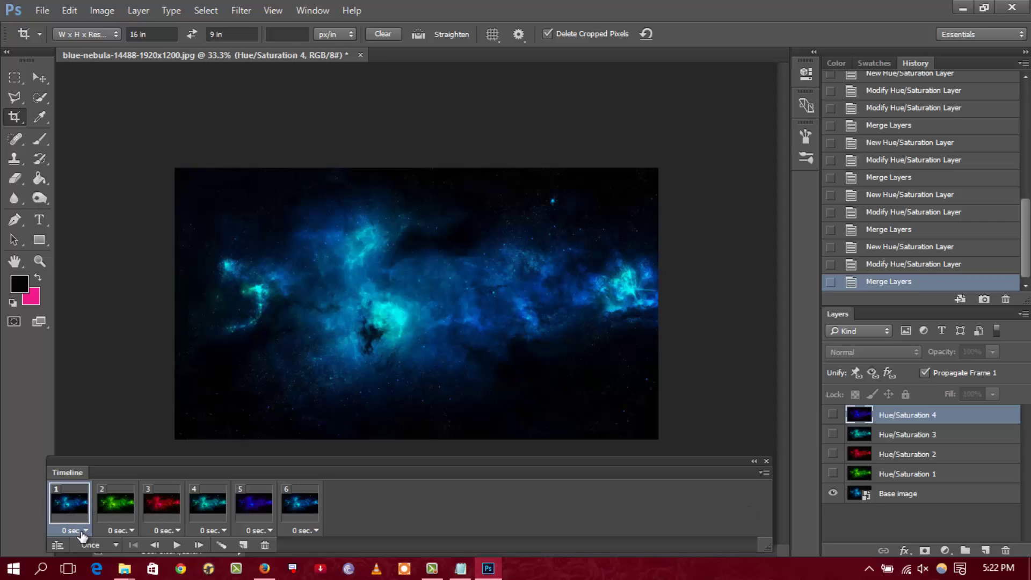
{"action": "left_click", "coordinate": [81, 532]}
{"action": "left_click", "coordinate": [331, 526]}
- Select all six frames, give them a 0.2-second delay, and preview the animation
{"action": "left_click", "coordinate": [766, 472]}
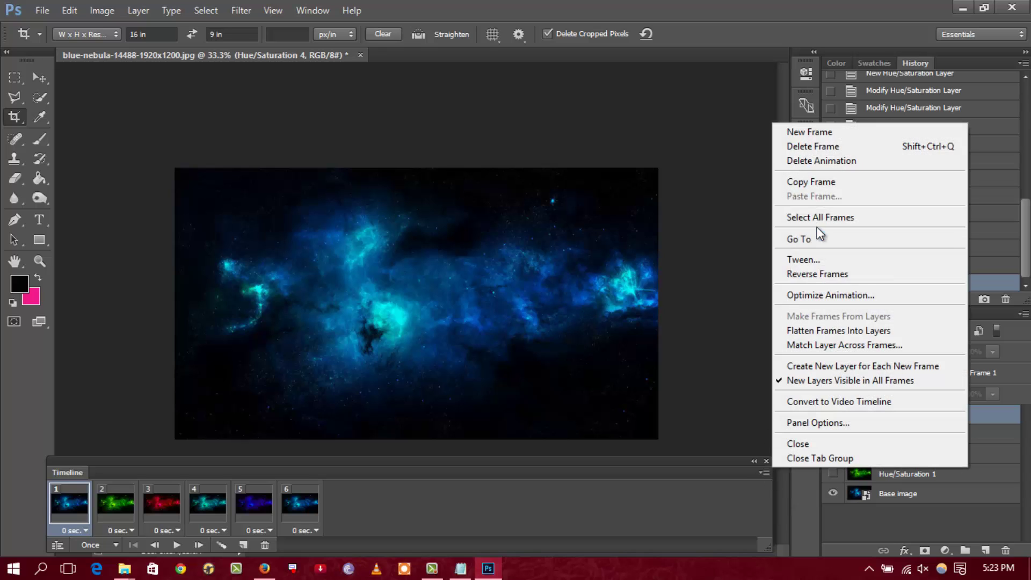
{"action": "left_click", "coordinate": [847, 218]}
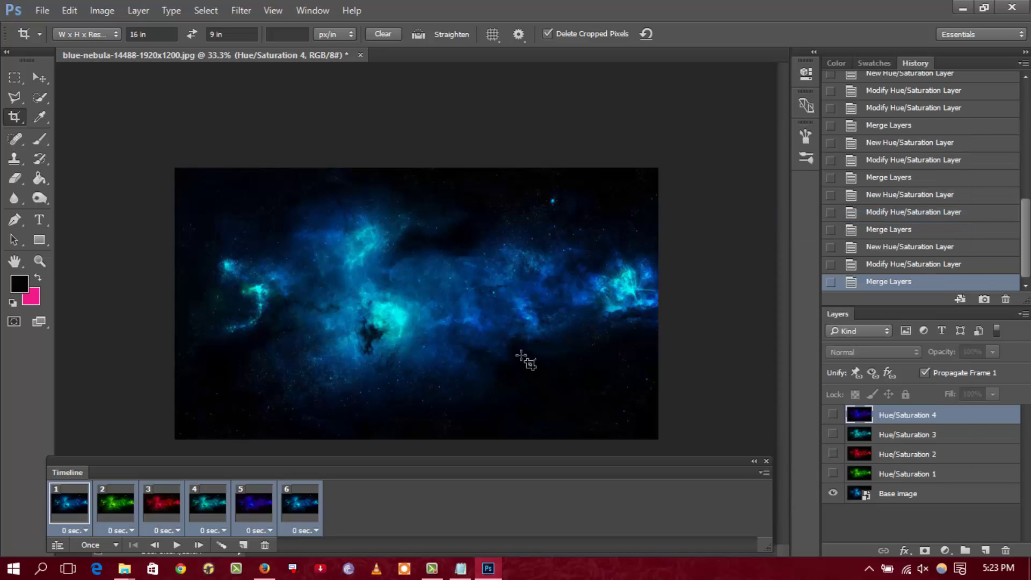
{"action": "left_click", "coordinate": [84, 530]}
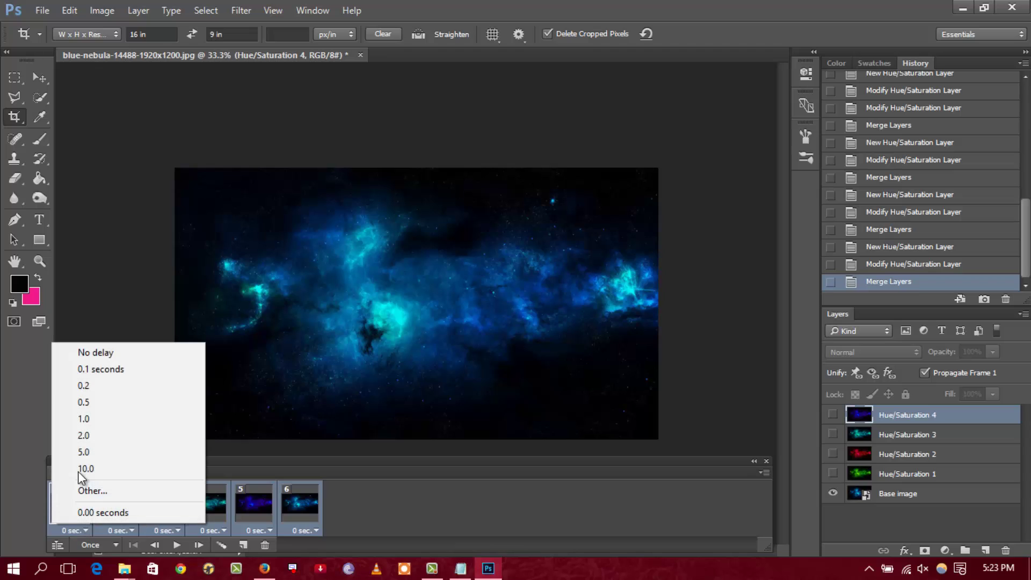
{"action": "left_click", "coordinate": [116, 386]}
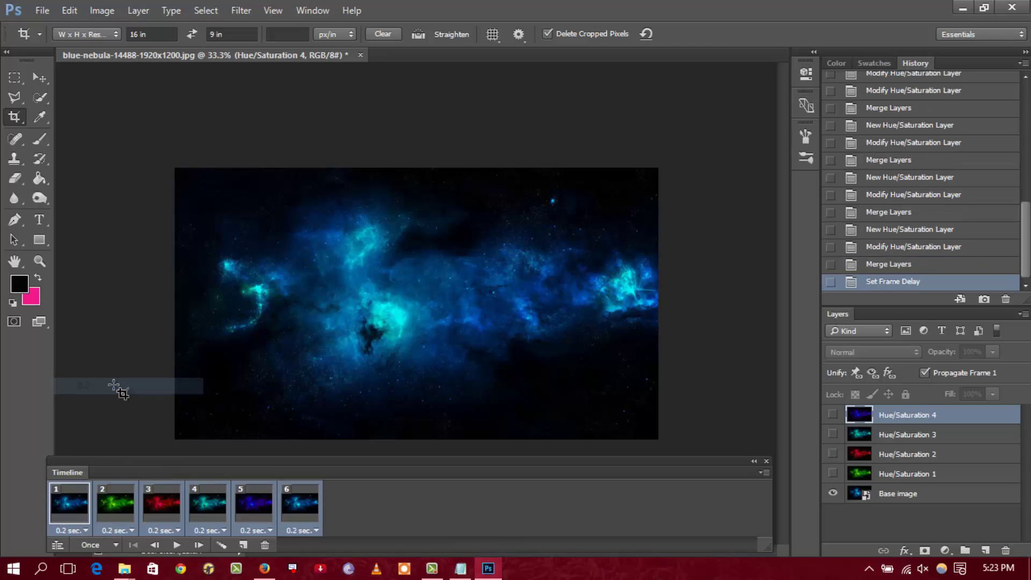
{"action": "left_click", "coordinate": [179, 545]}
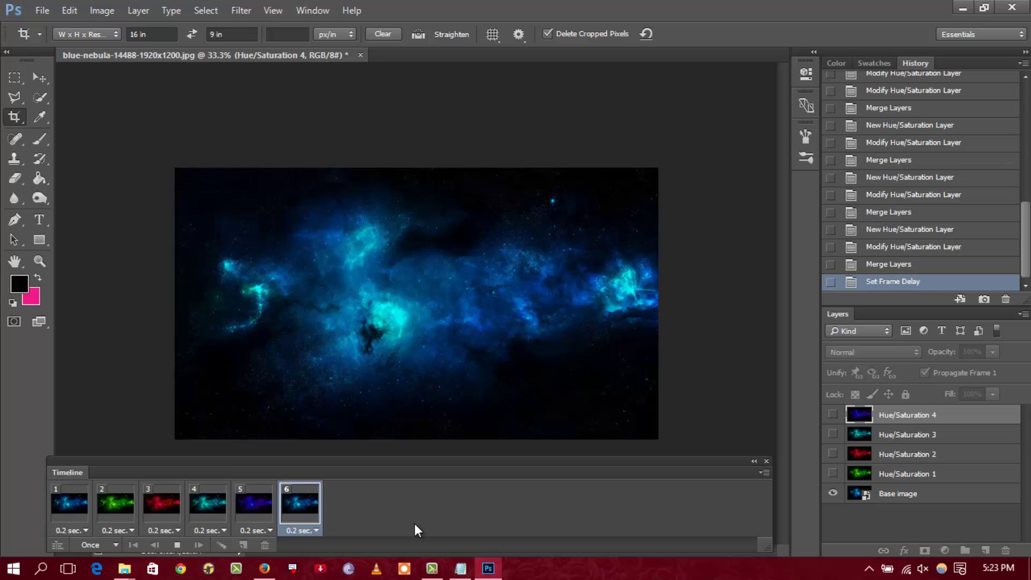
- Set the animation to loop Forever, then play and stop the preview
{"action": "left_click", "coordinate": [96, 544]}
{"action": "left_click", "coordinate": [110, 505]}
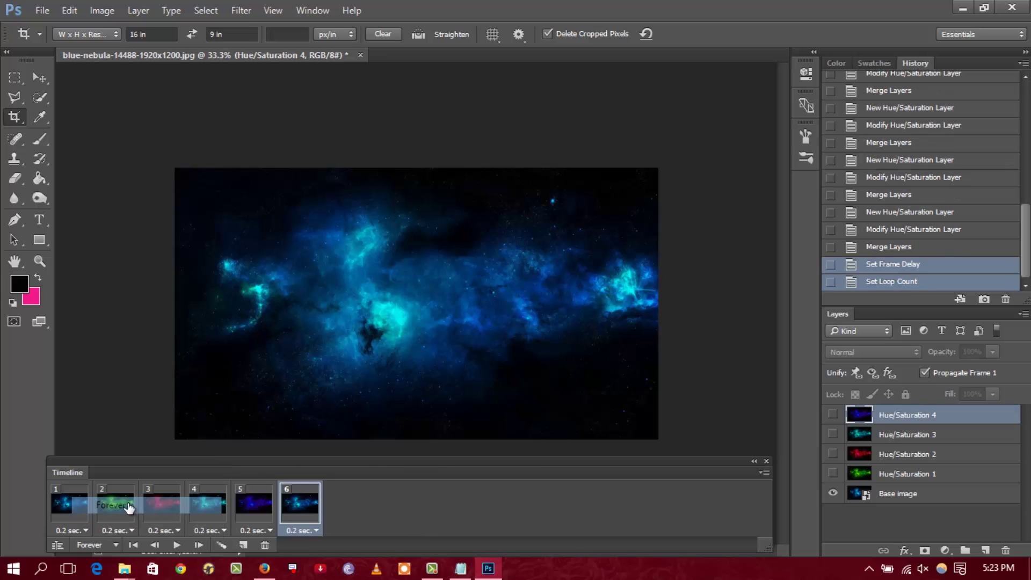
{"action": "left_click", "coordinate": [177, 545]}
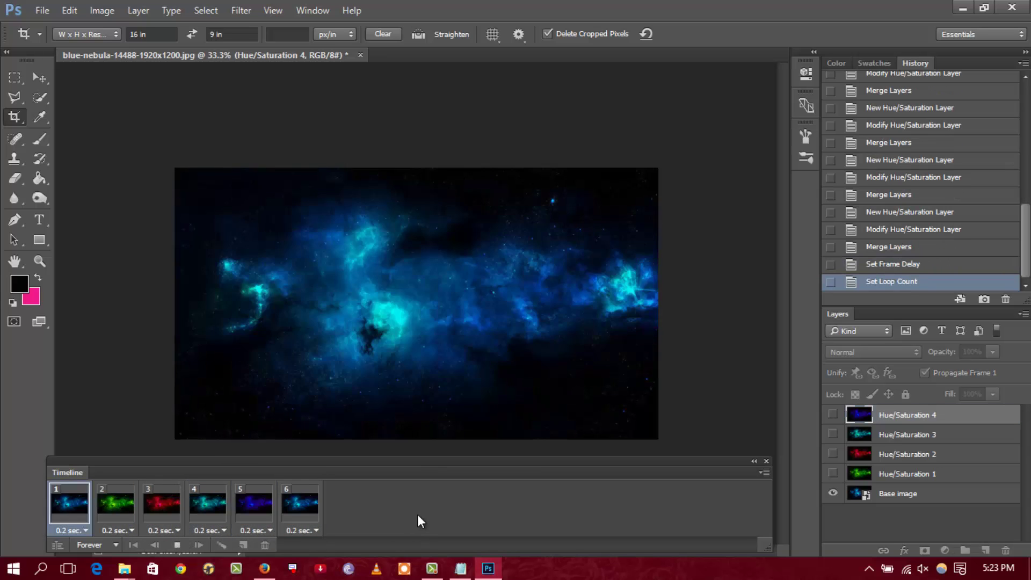
{"action": "left_click", "coordinate": [80, 513]}
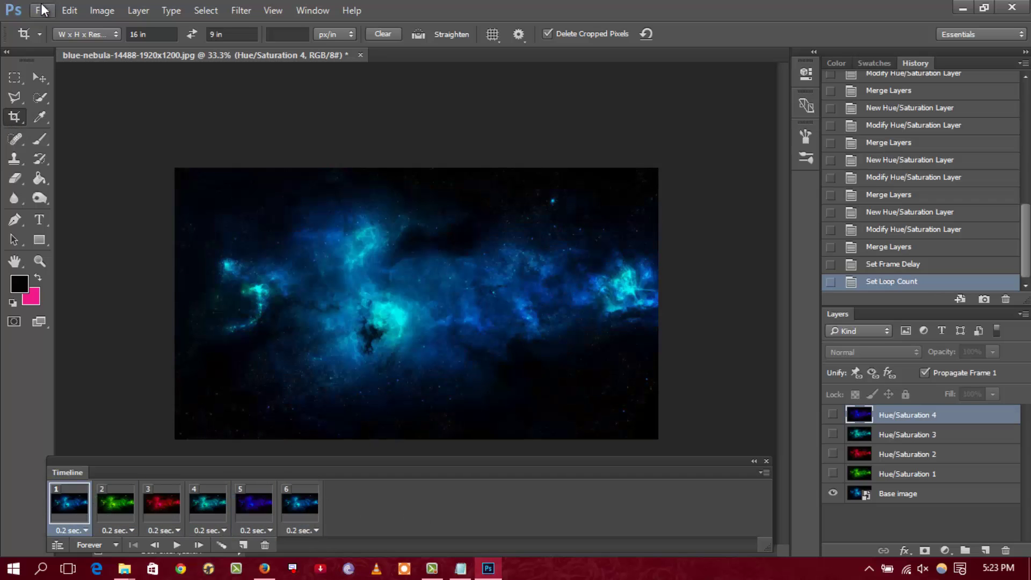
- Replace the note with 'animation working fine so lets add some more layers according to our requirements', then return to Photoshop
{"action": "left_click", "coordinate": [460, 568]}
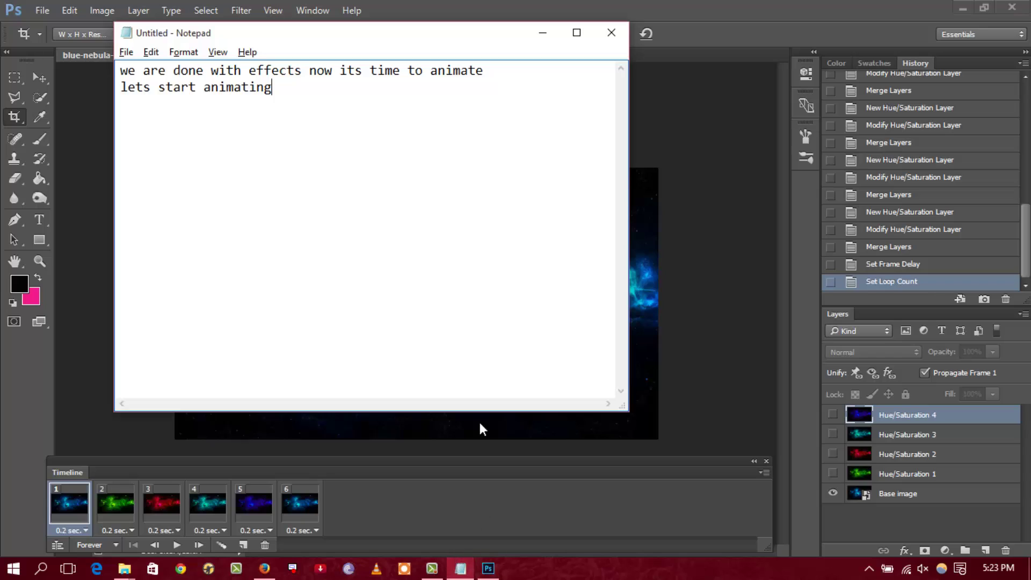
{"action": "key", "text": "ctrl+a"}
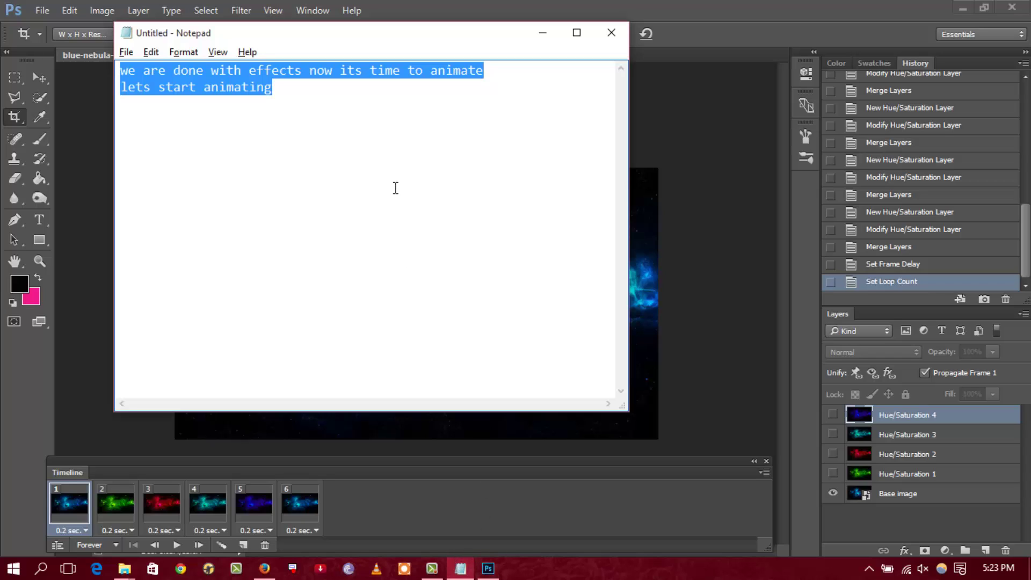
{"action": "type", "text": "animation "}
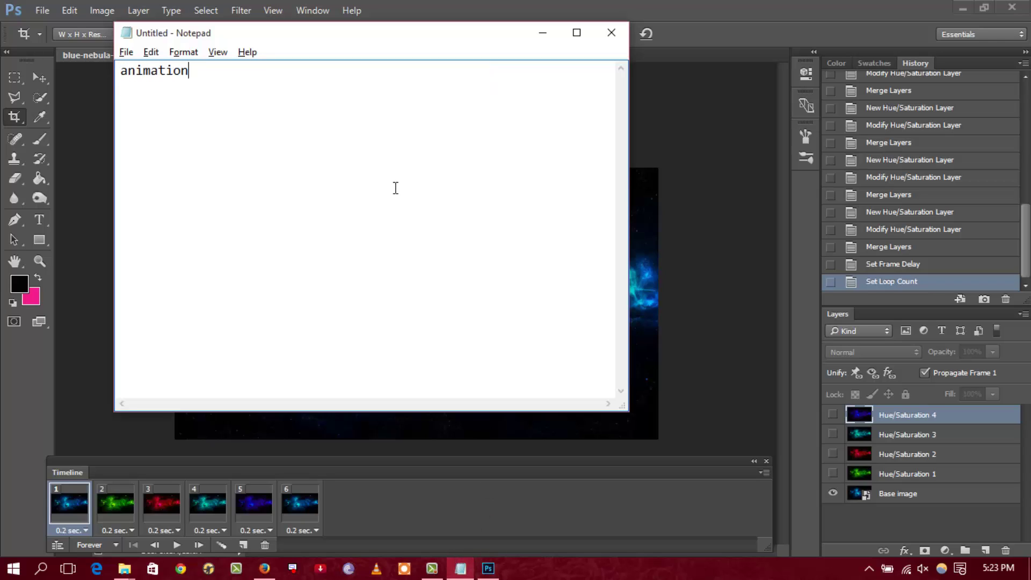
{"action": "type", "text": "working fine so let"}
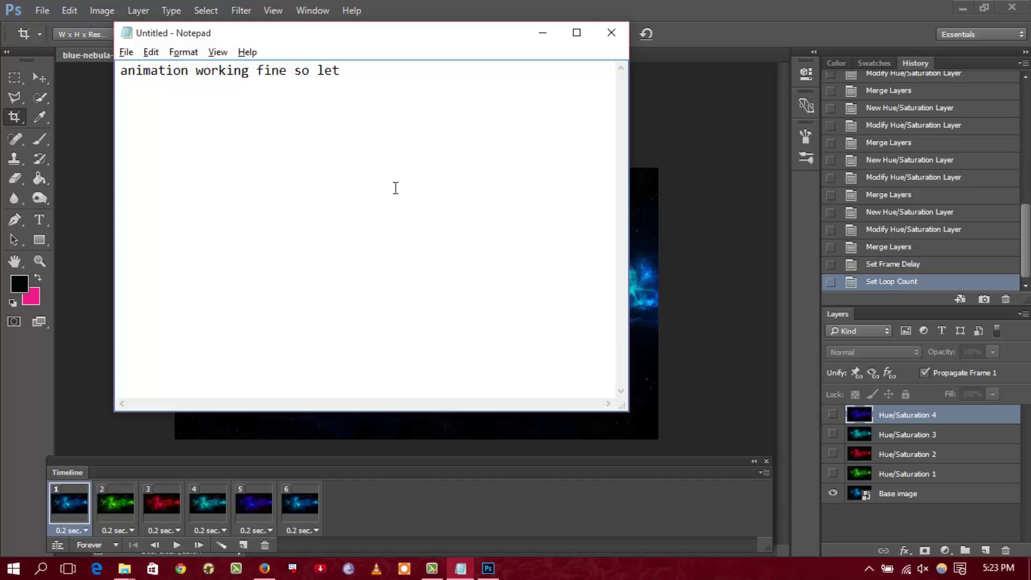
{"action": "type", "text": "s add some m"}
{"action": "type", "text": "ore laye"}
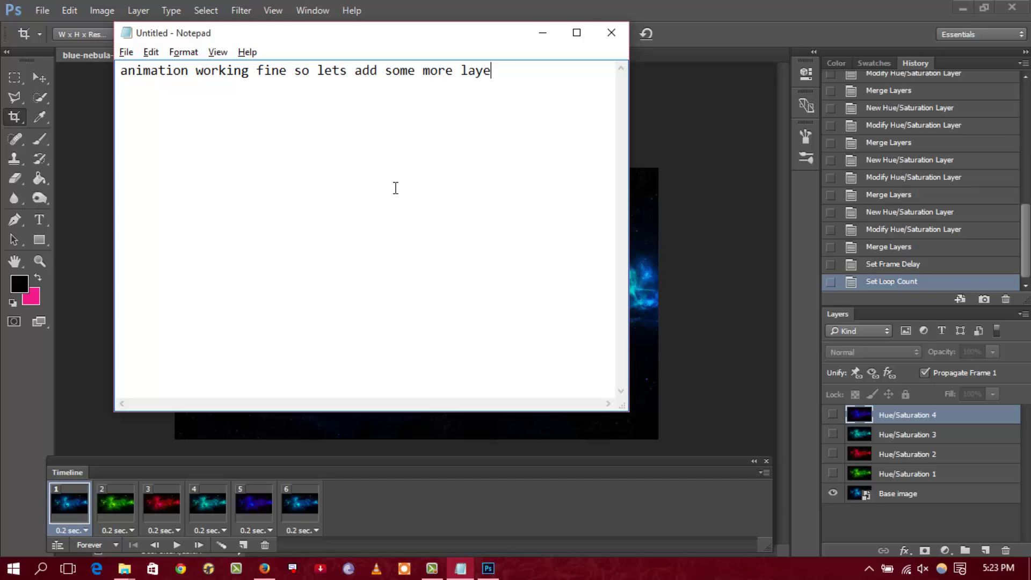
{"action": "type", "text": "rs according t"}
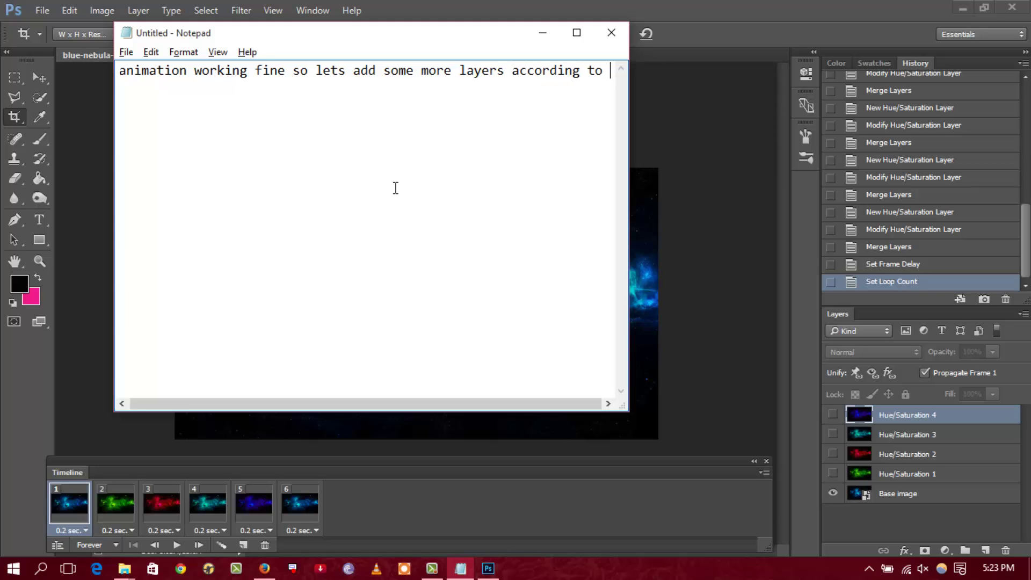
{"action": "type", "text": " our "}
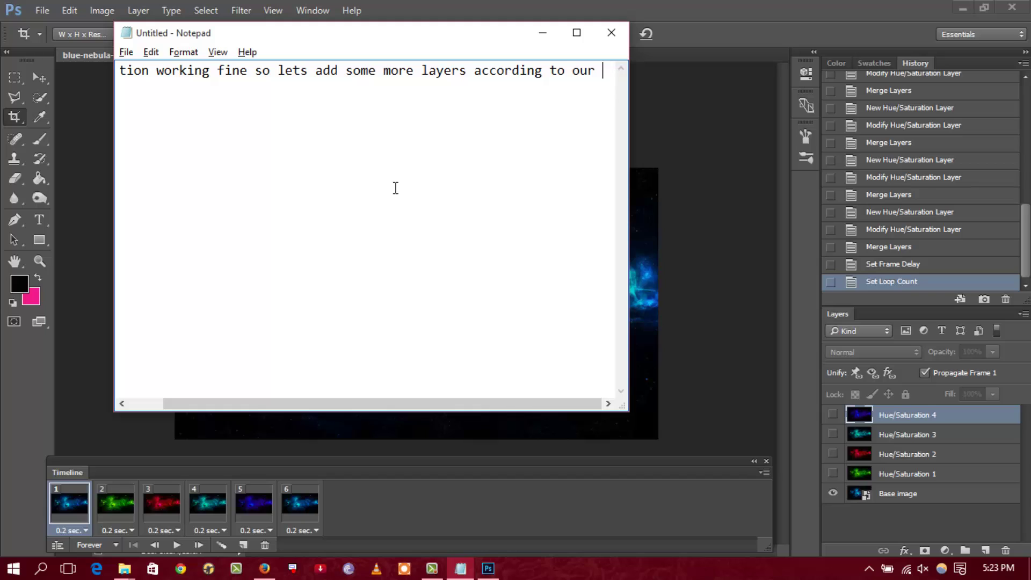
{"action": "type", "text": "nrequir"}
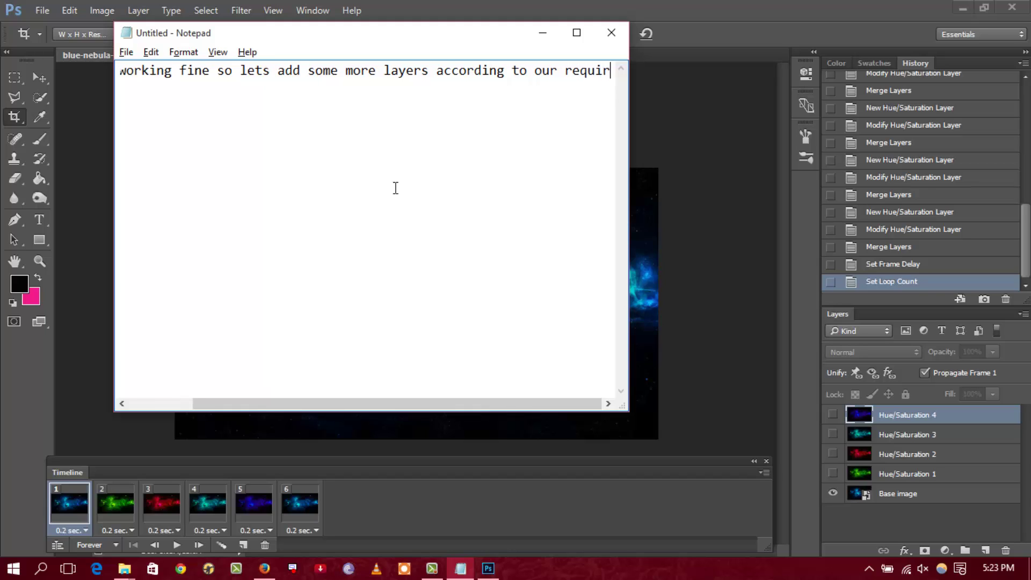
{"action": "type", "text": "ements"}
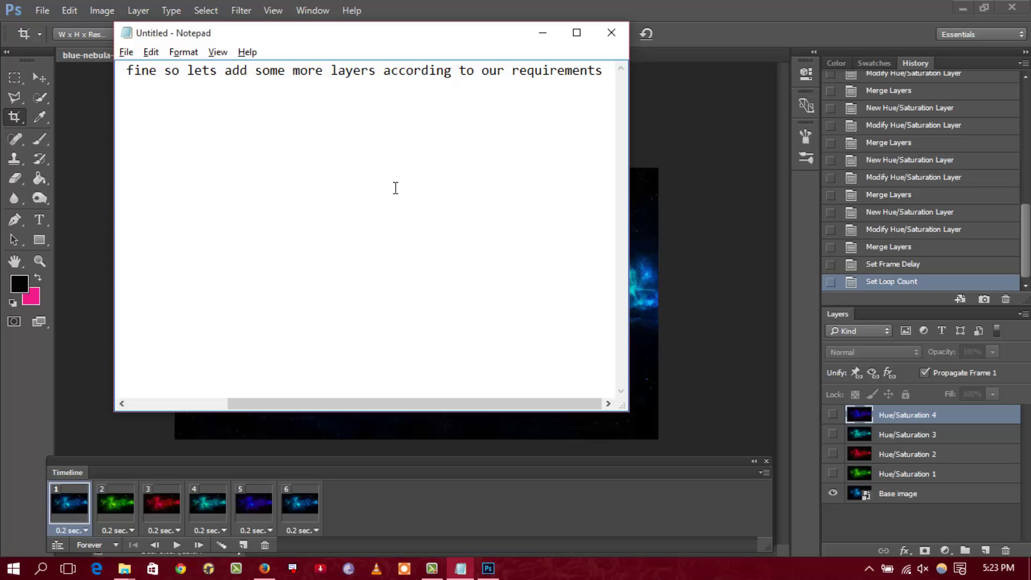
{"action": "key", "text": "alt+Tab"}
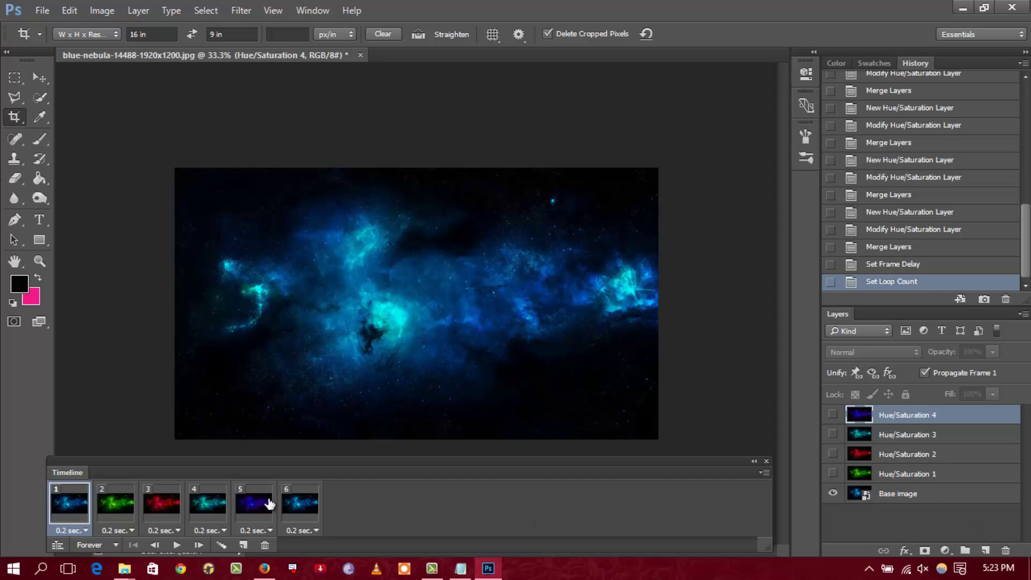
- Add a new layer, place the 2015-08-17 character image embedded, and rasterize it
{"action": "left_click", "coordinate": [987, 551]}
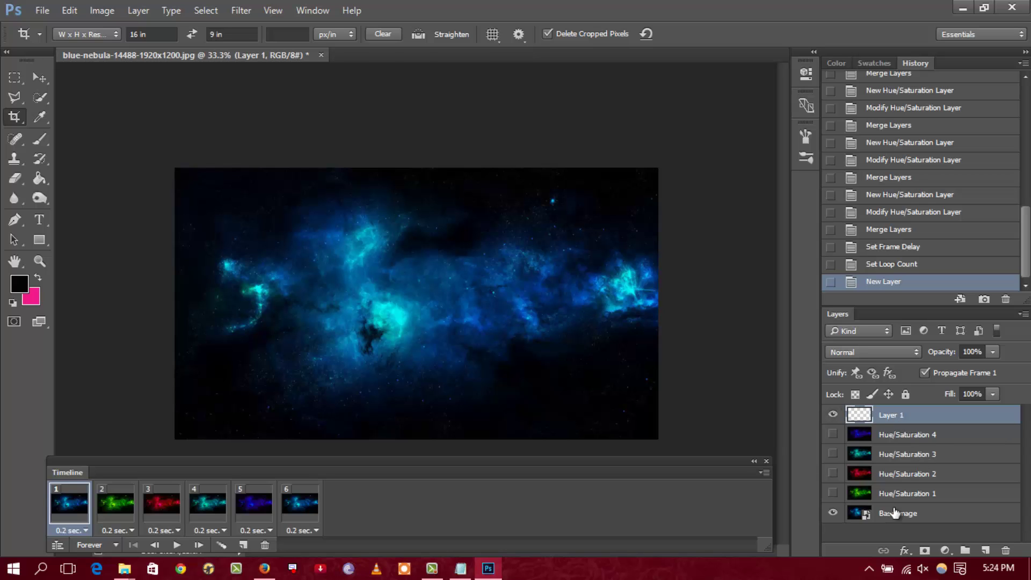
{"action": "left_click", "coordinate": [42, 12]}
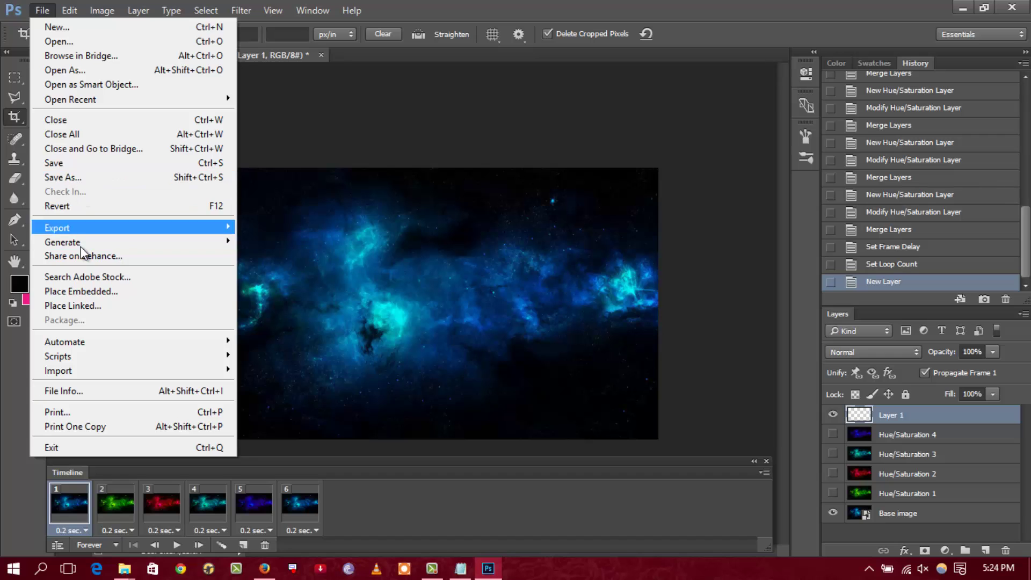
{"action": "left_click", "coordinate": [147, 291]}
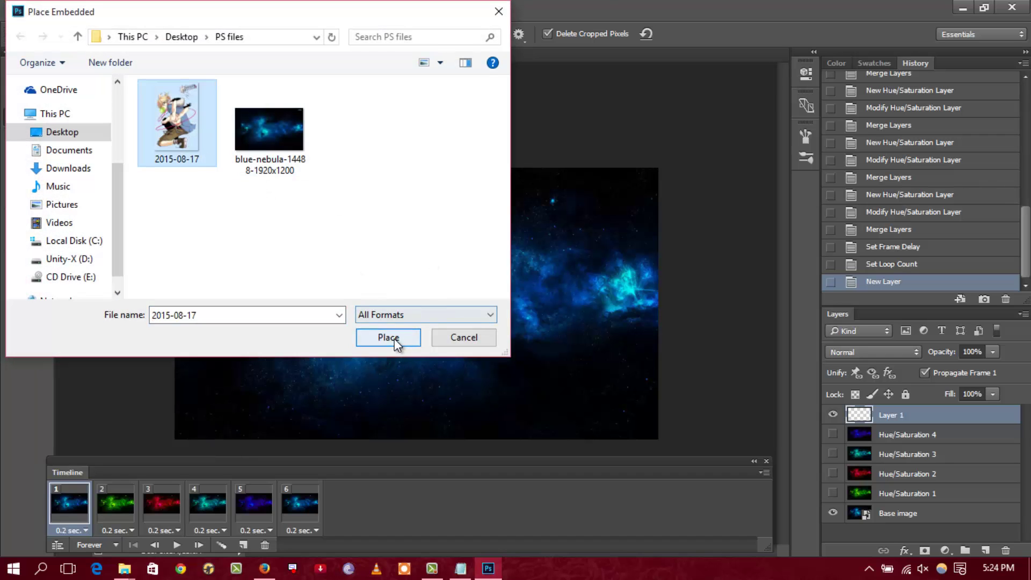
{"action": "left_click", "coordinate": [394, 338]}
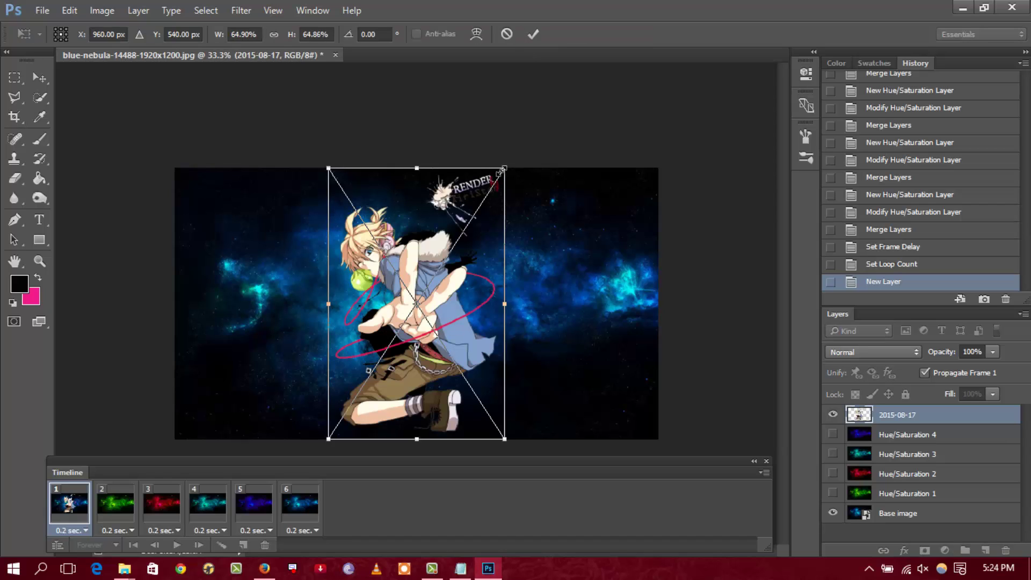
{"action": "key", "text": "c"}
{"action": "right_click", "coordinate": [885, 417]}
{"action": "left_click", "coordinate": [734, 341]}
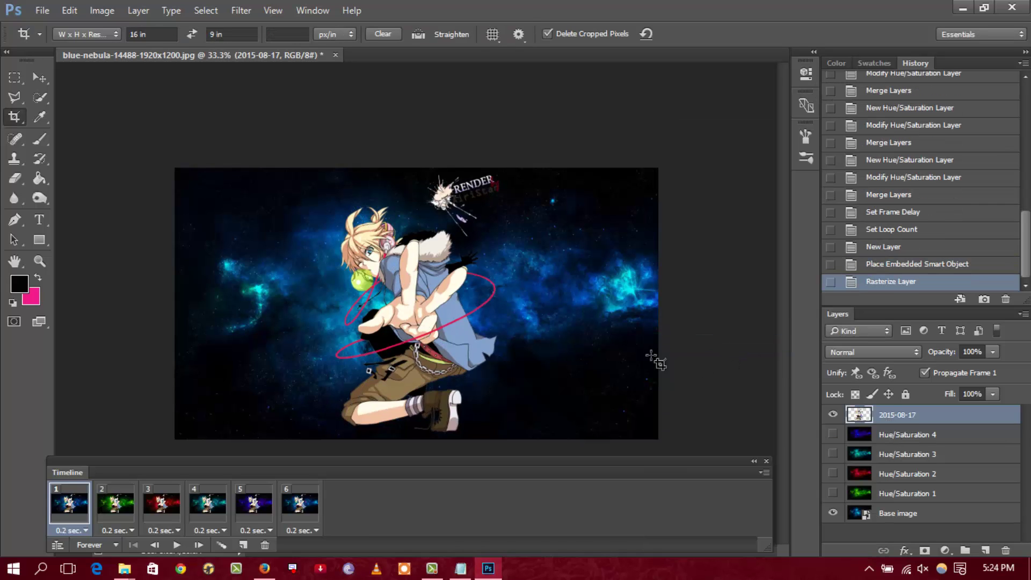
- Shrink the character image and move it to the lower centre of the nebula
{"action": "left_click", "coordinate": [39, 78]}
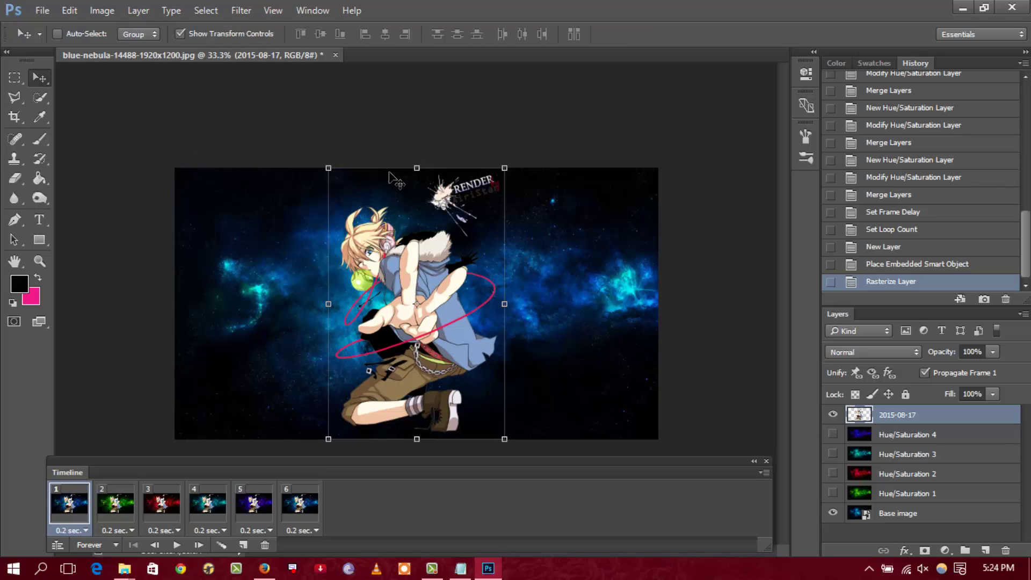
{"action": "left_click_drag", "start_coordinate": [327, 172], "coordinate": [360, 244]}
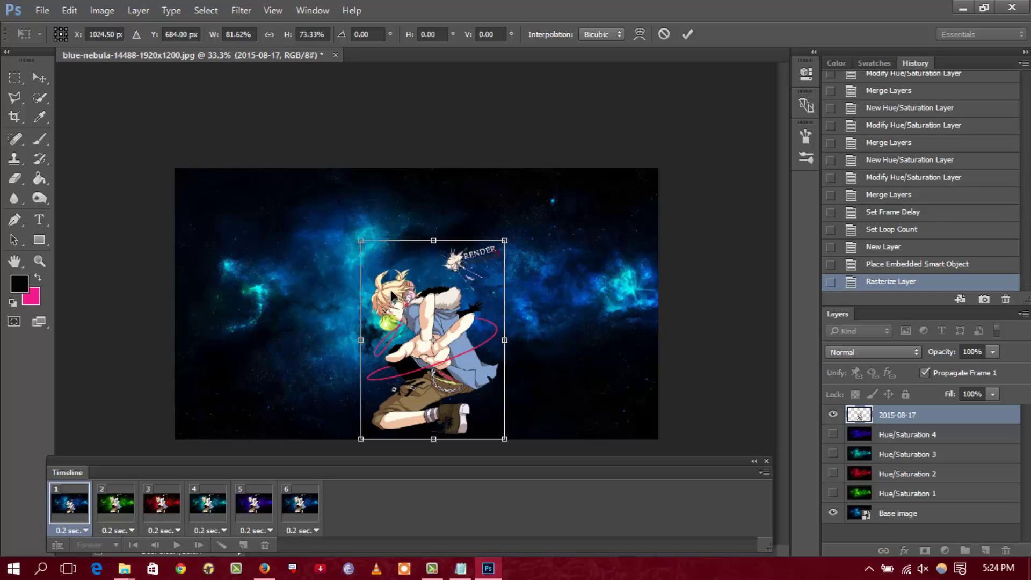
{"action": "left_click_drag", "start_coordinate": [434, 368], "coordinate": [424, 379]}
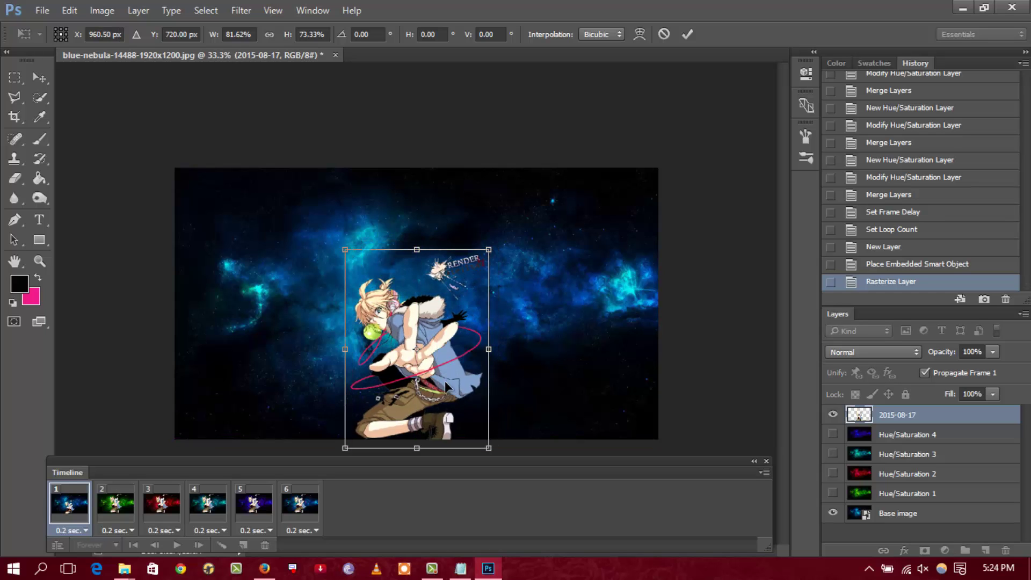
{"action": "left_click_drag", "start_coordinate": [345, 250], "coordinate": [366, 279]}
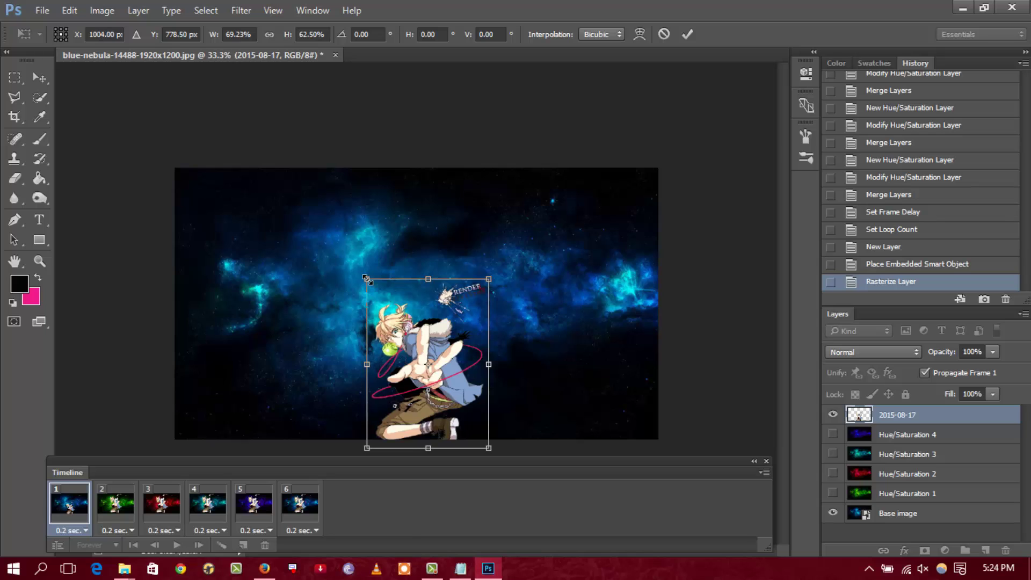
{"action": "key", "text": "Return"}
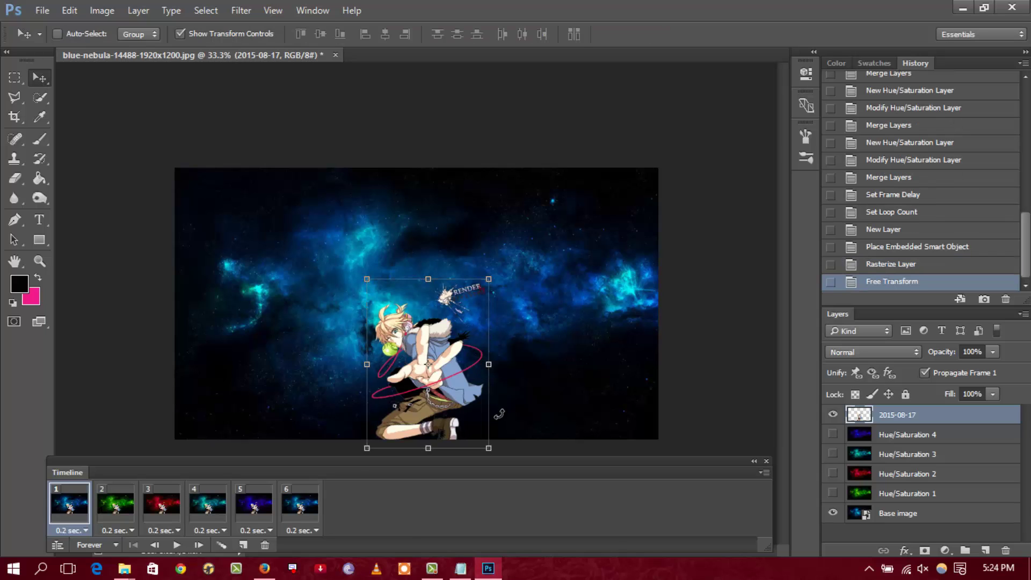
{"action": "left_click", "coordinate": [920, 436]}
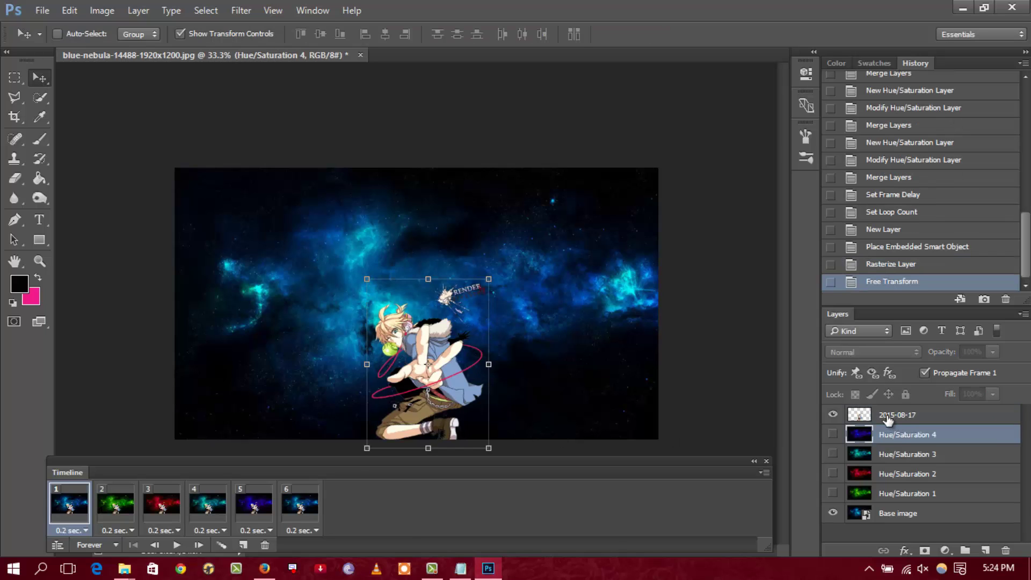
{"action": "left_click", "coordinate": [887, 417]}
{"action": "left_click", "coordinate": [117, 505]}
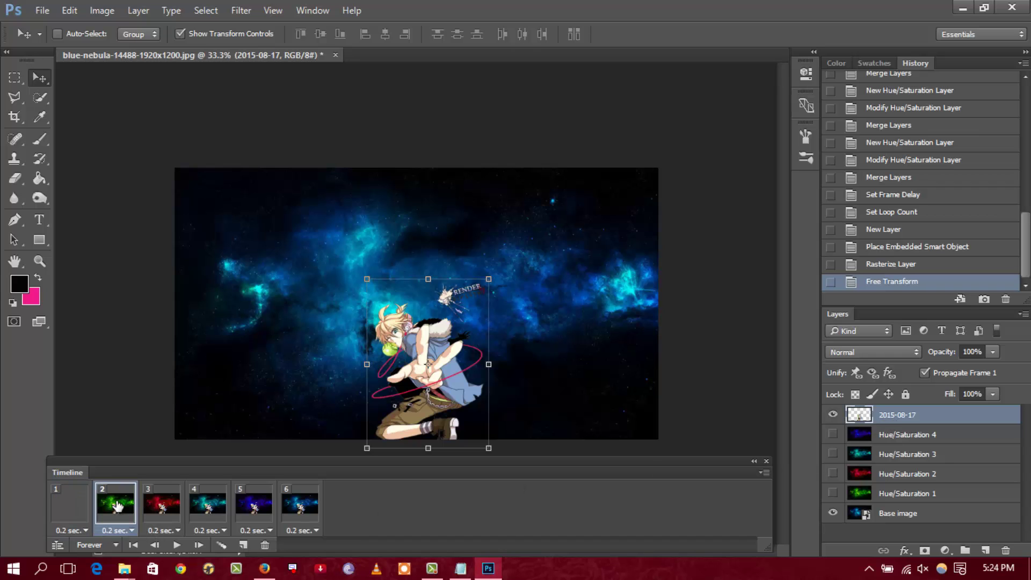
{"action": "left_click", "coordinate": [133, 541]}
{"action": "left_click", "coordinate": [177, 544]}
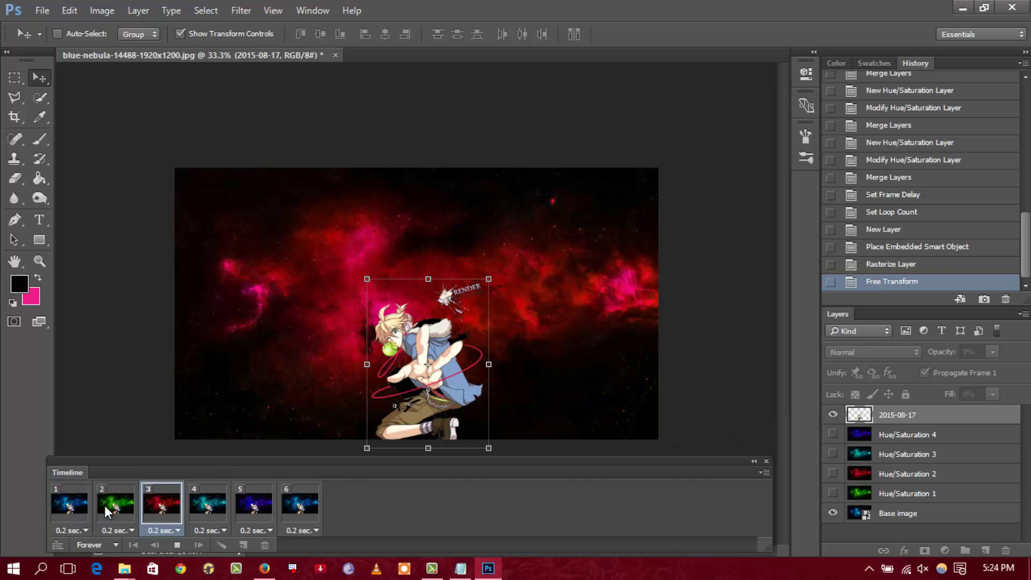
{"action": "left_click", "coordinate": [178, 546]}
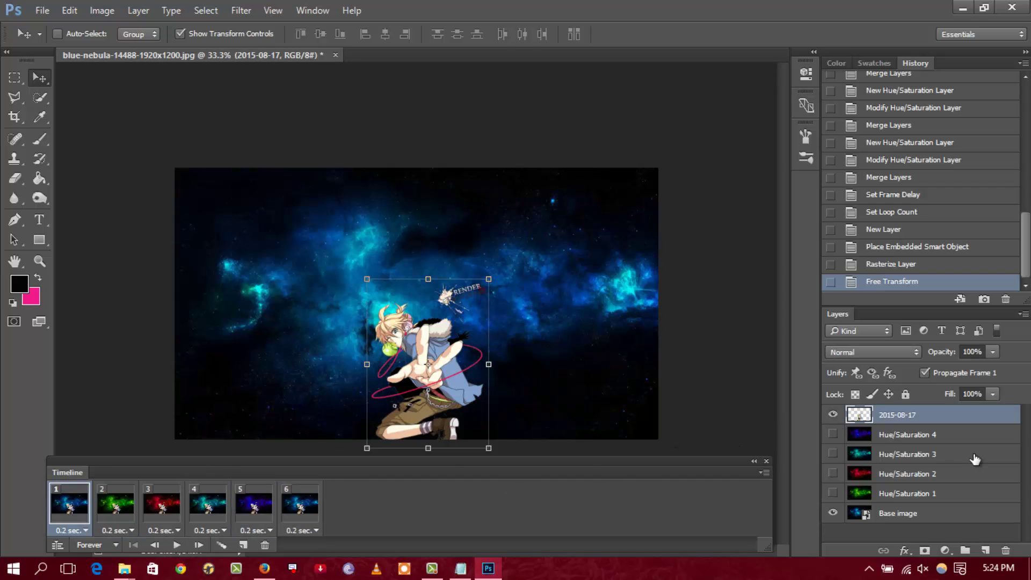
{"action": "left_click", "coordinate": [906, 435]}
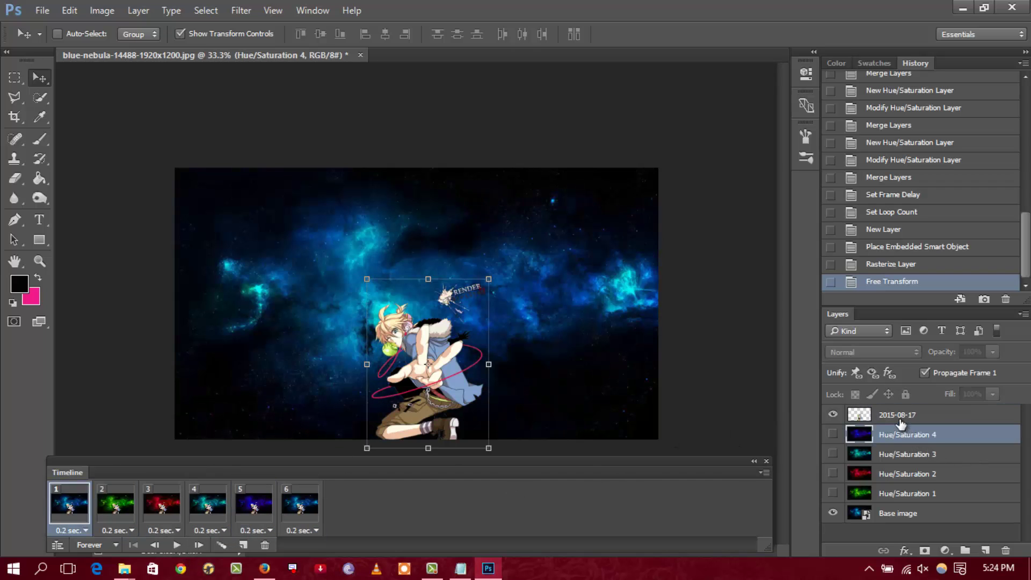
- Add pink 'Thanks for watching' text at 60 pt in the lower right on a new layer
{"action": "left_click", "coordinate": [986, 551]}
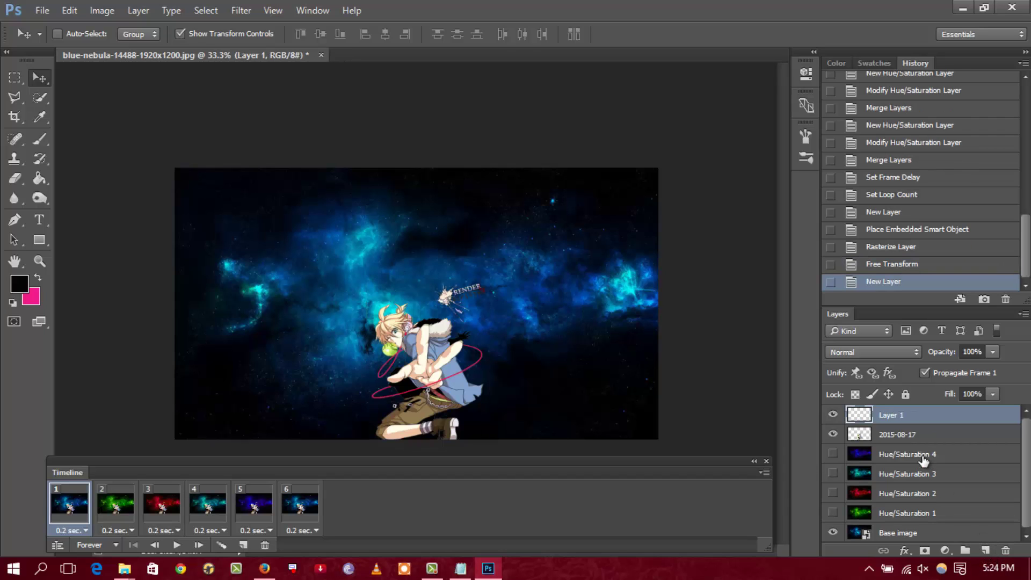
{"action": "left_click", "coordinate": [39, 220]}
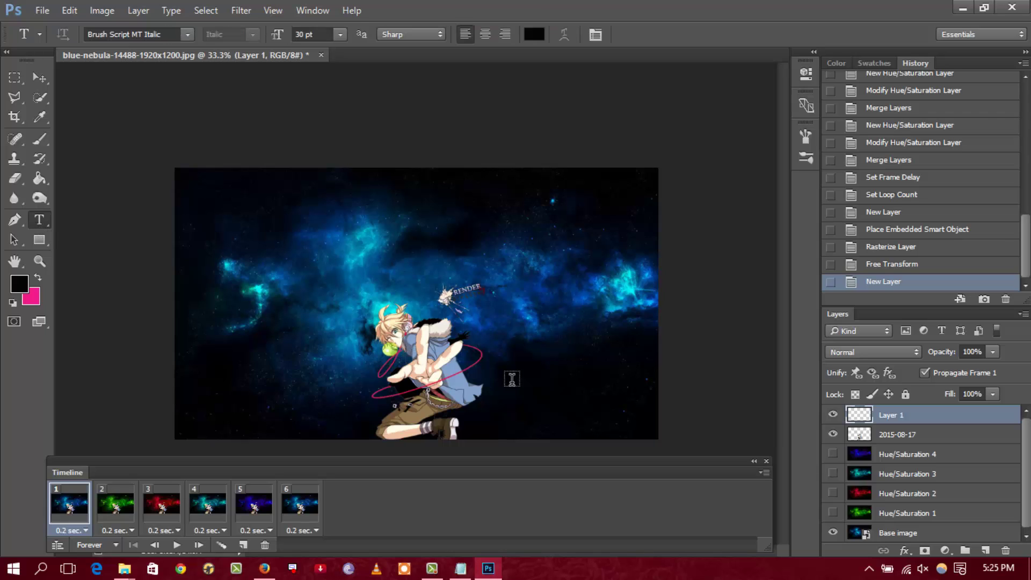
{"action": "left_click", "coordinate": [38, 278]}
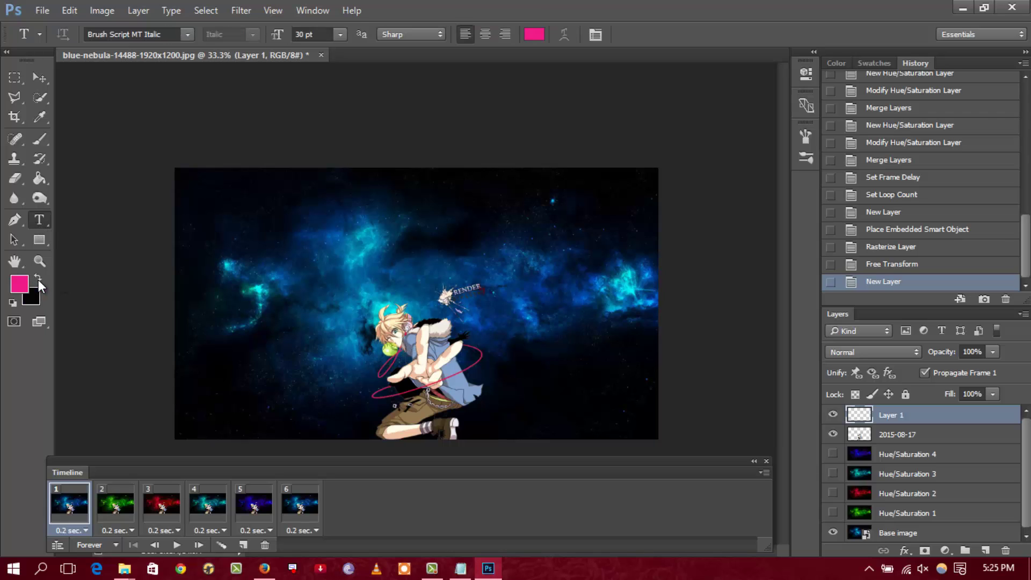
{"action": "left_click", "coordinate": [528, 403]}
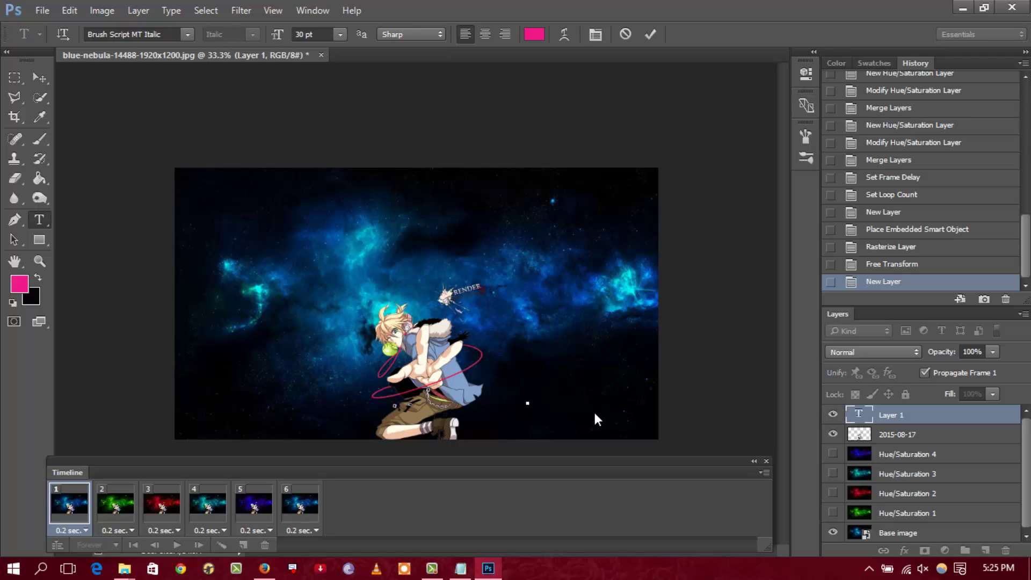
{"action": "type", "text": "2"}
{"action": "key", "text": "ctrl+a"}
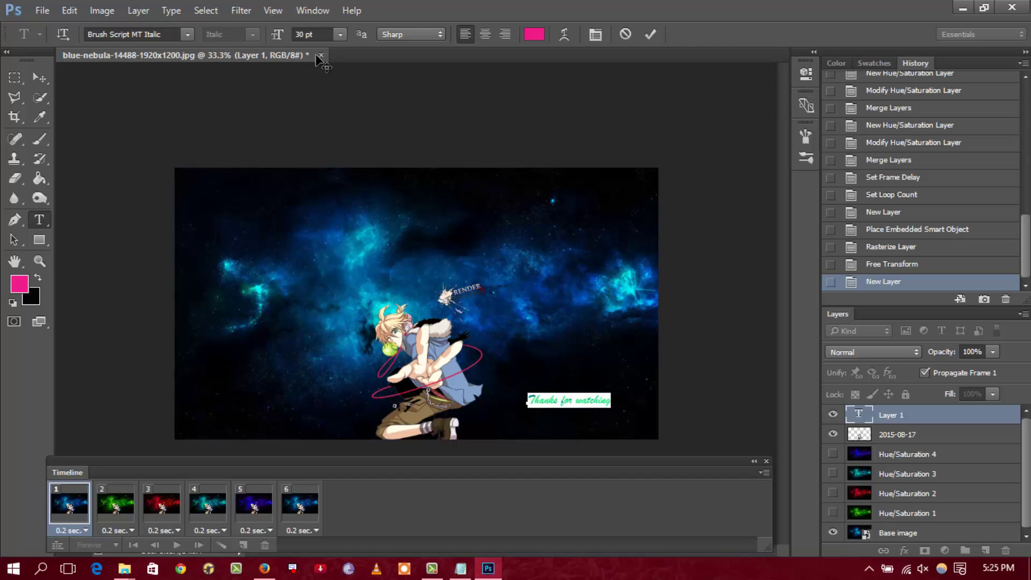
{"action": "left_click", "coordinate": [336, 32]}
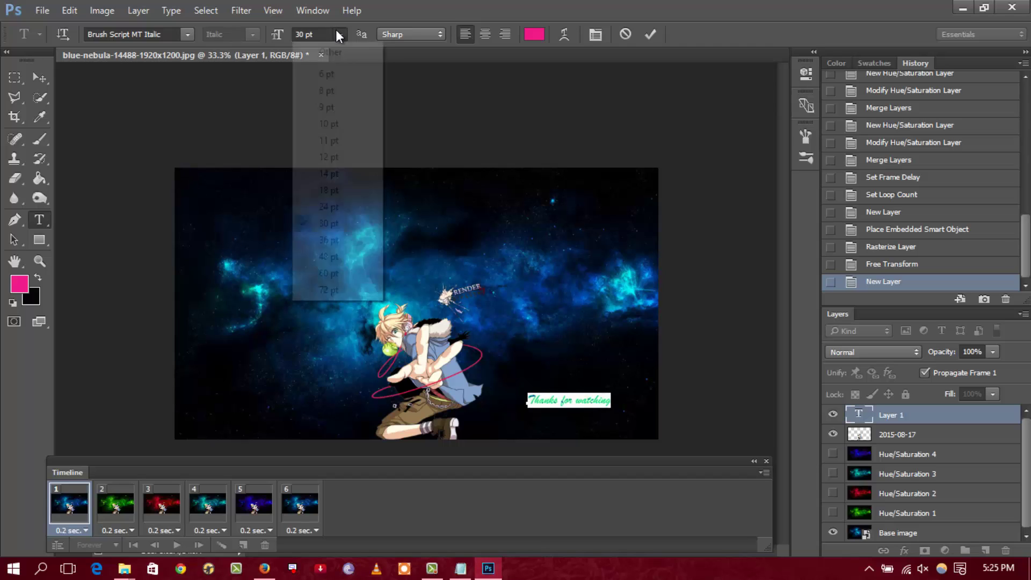
{"action": "left_click", "coordinate": [328, 274]}
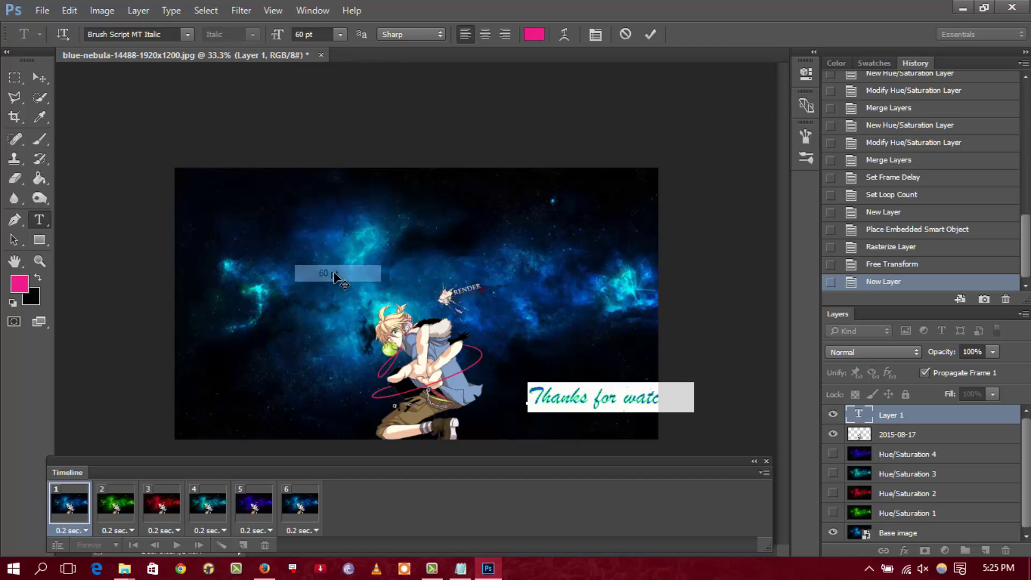
- Commit the text, preview the animation and stop it on frame 3, then select Hue/Saturation 4
{"action": "left_click", "coordinate": [44, 79]}
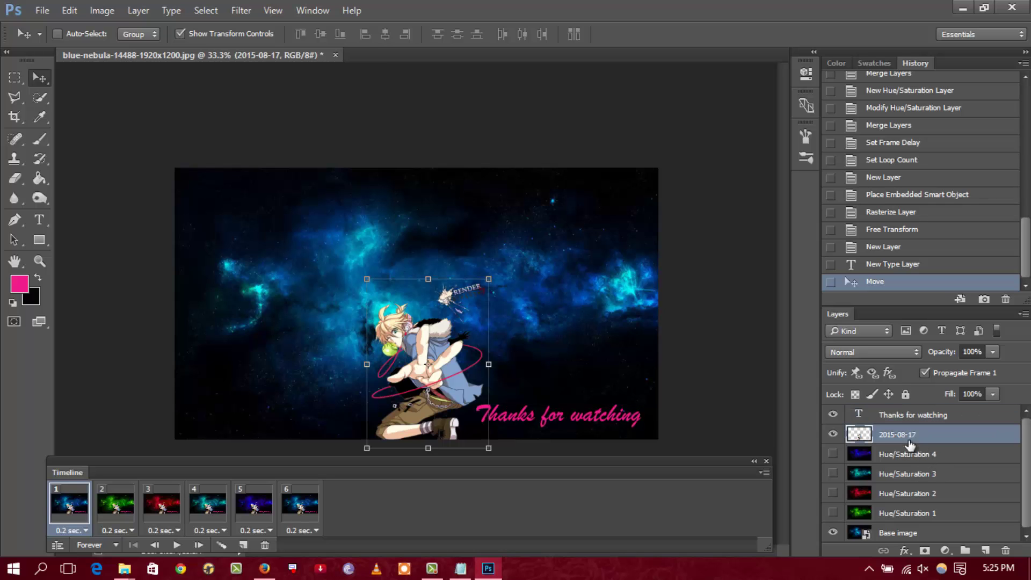
{"action": "left_click", "coordinate": [883, 416]}
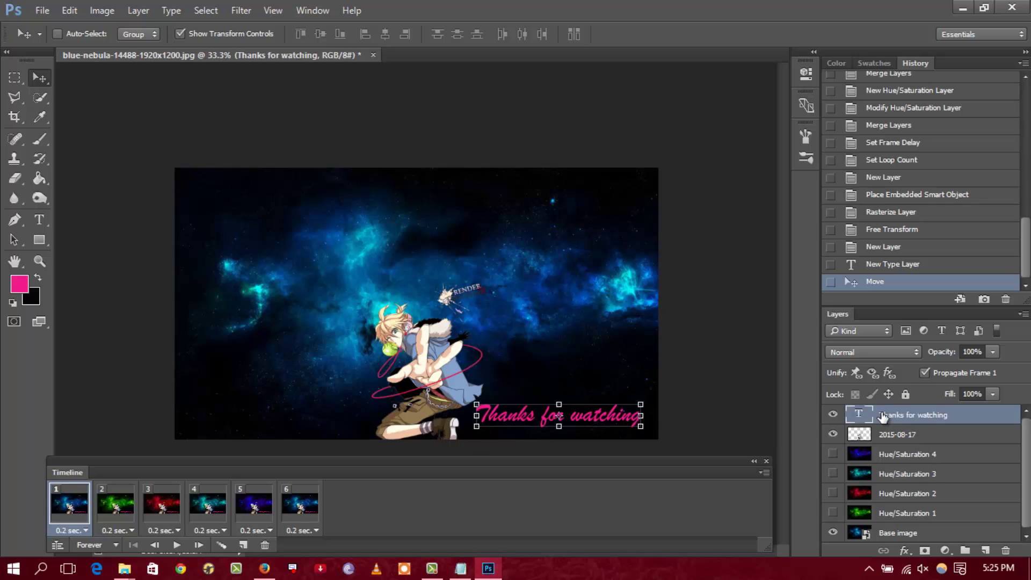
{"action": "left_click", "coordinate": [177, 544]}
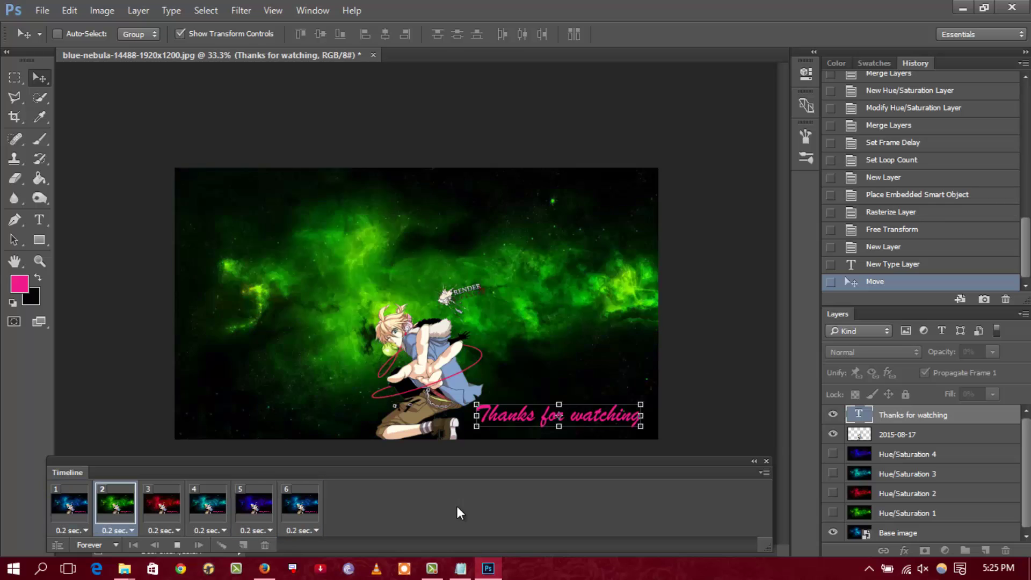
{"action": "key", "text": "space"}
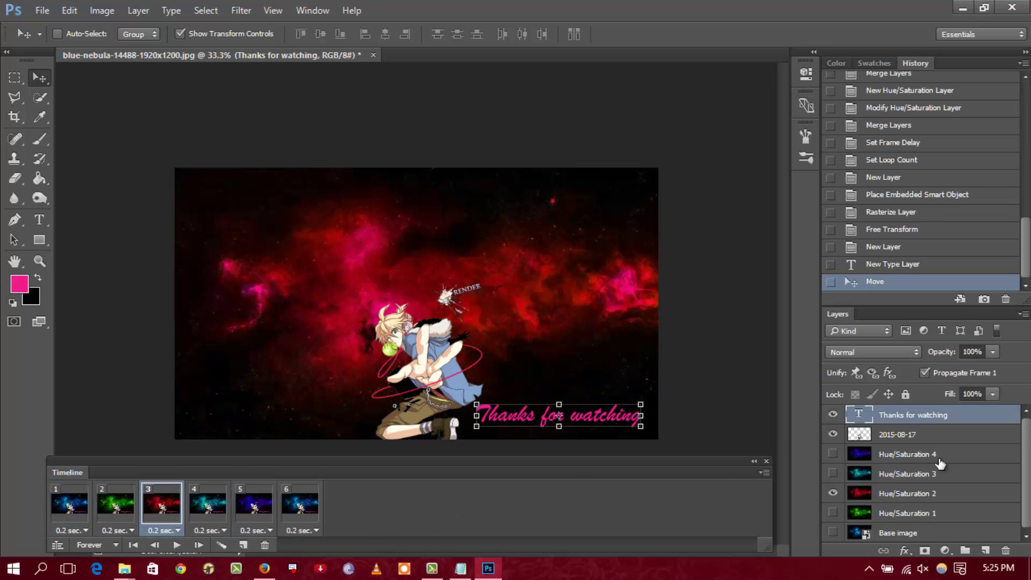
{"action": "left_click", "coordinate": [937, 455]}
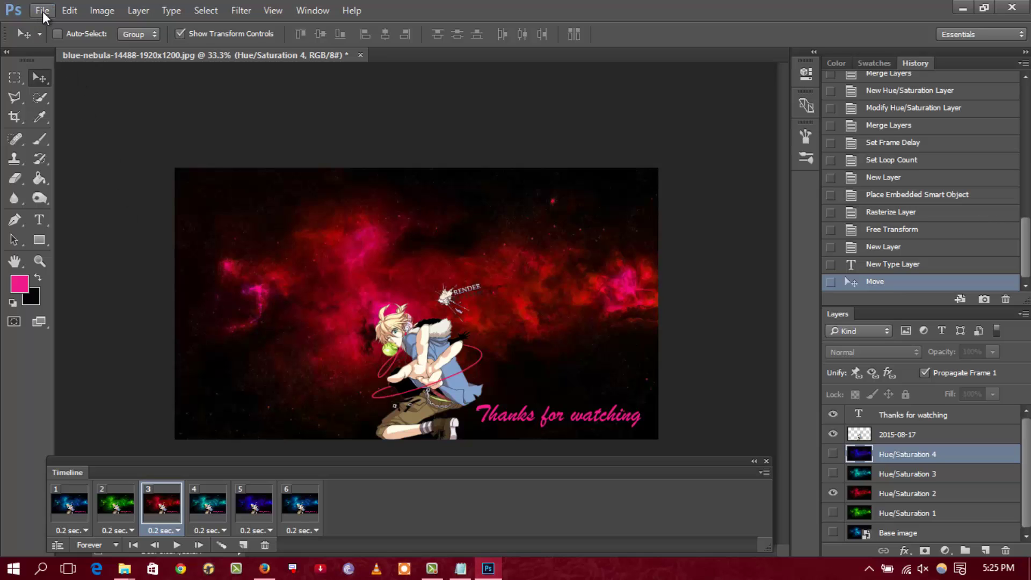
- Clear the Notepad note, type a render/save note, replace it with 'watch me', then return to Photoshop
{"action": "left_click", "coordinate": [461, 568]}
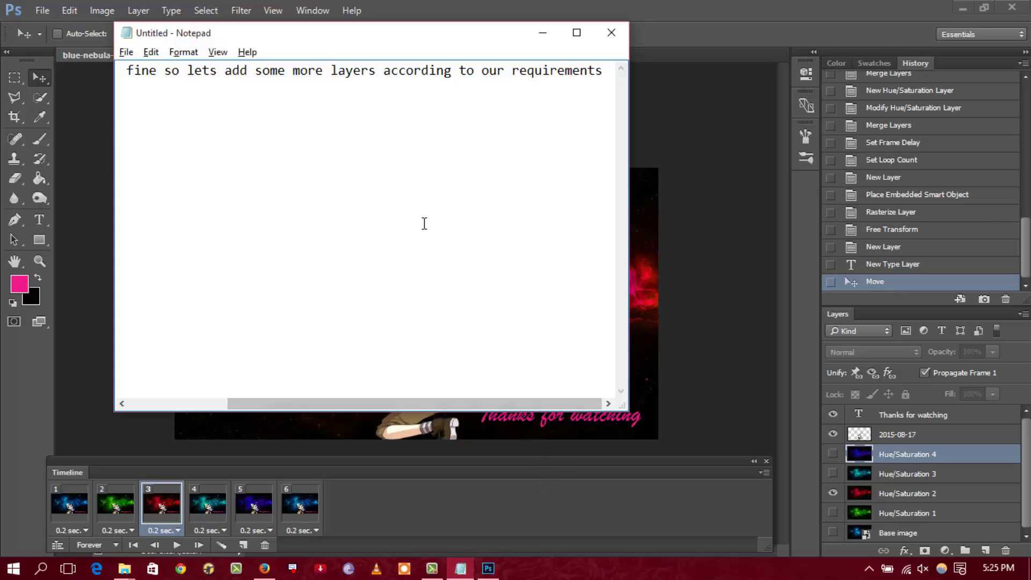
{"action": "key", "text": "ctrl+a"}
{"action": "key", "text": "BackSpace"}
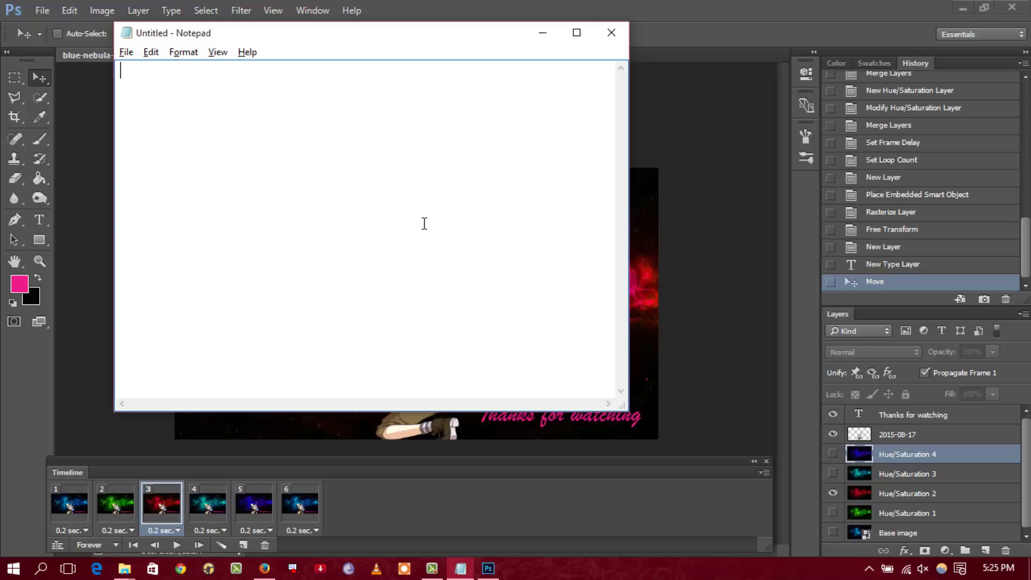
{"action": "type", "text": "so we are done wi"}
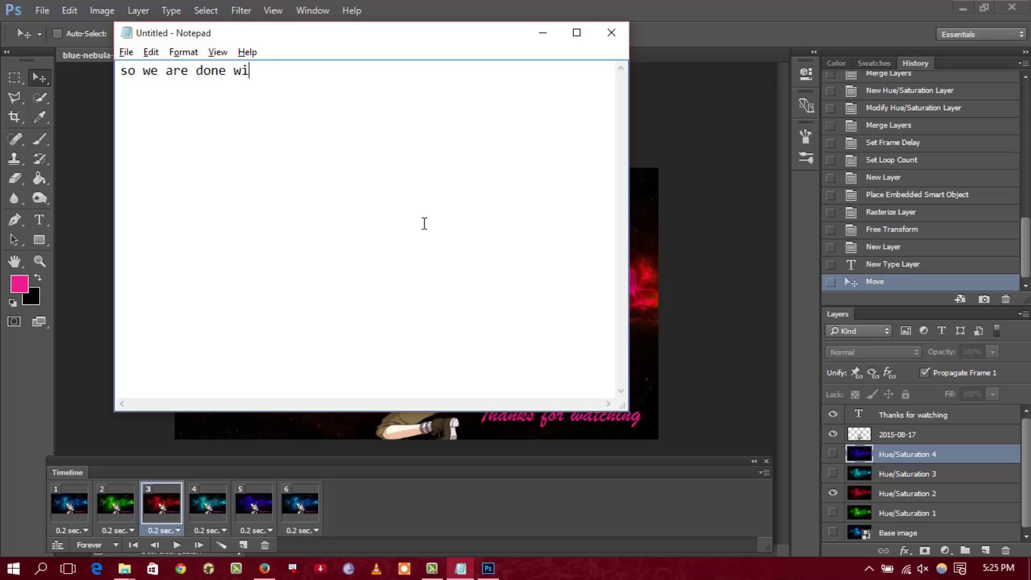
{"action": "type", "text": "th all cust"}
{"action": "type", "text": "omizatio"}
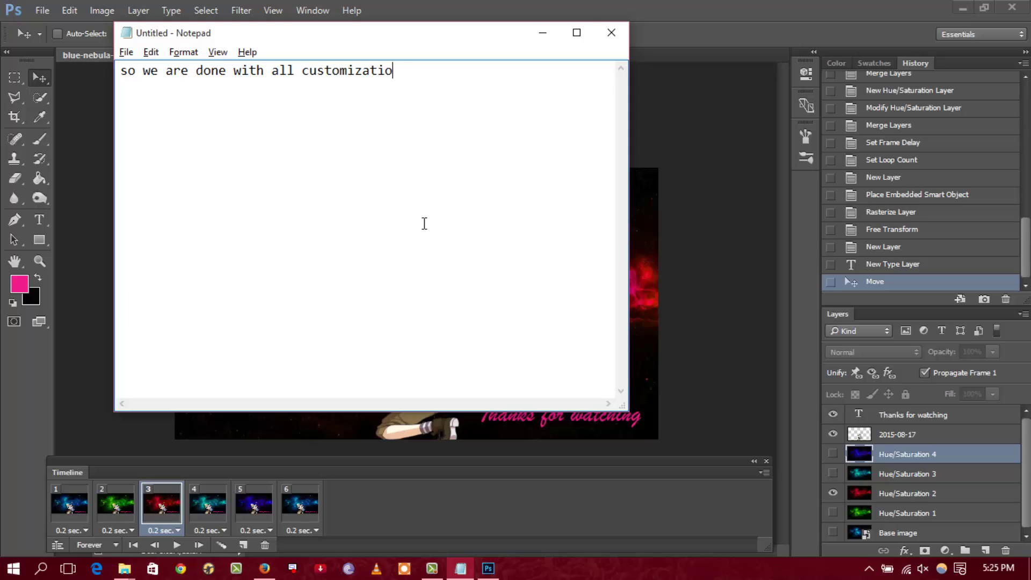
{"action": "type", "text": "ns now we "}
{"action": "type", "text": "have to render/"}
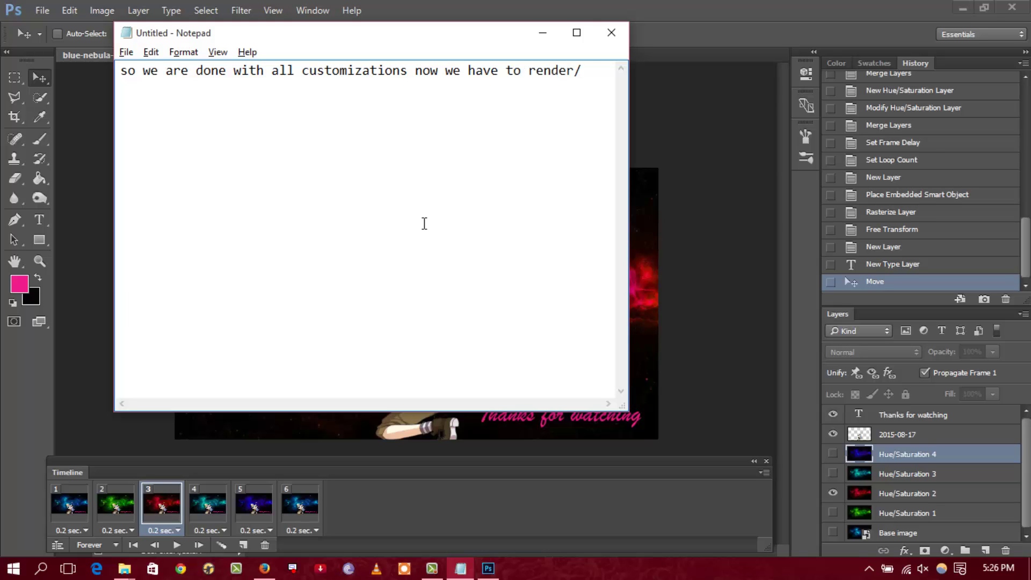
{"action": "type", "text": "ve o"}
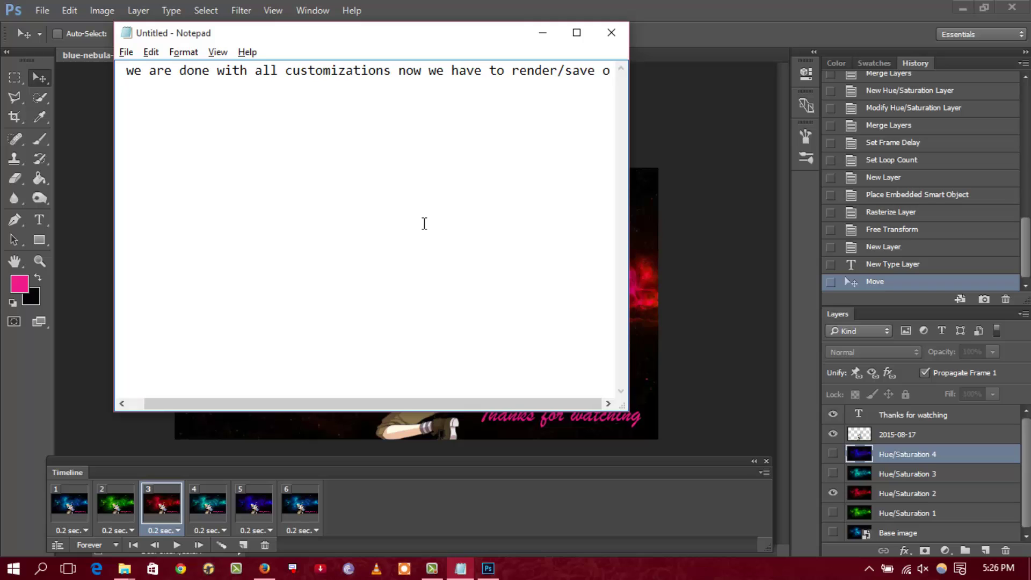
{"action": "type", "text": "ur im"}
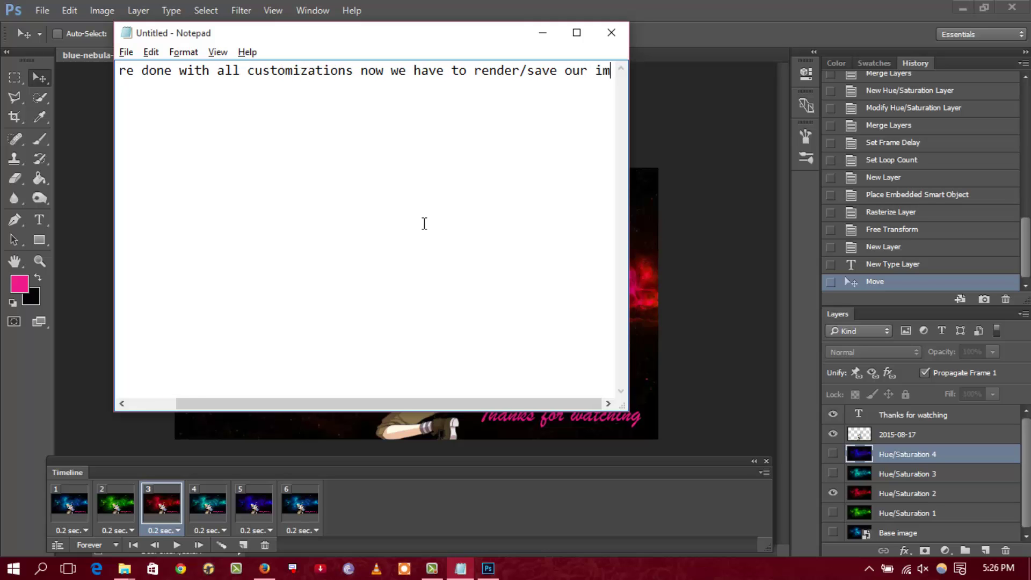
{"action": "type", "text": "age"}
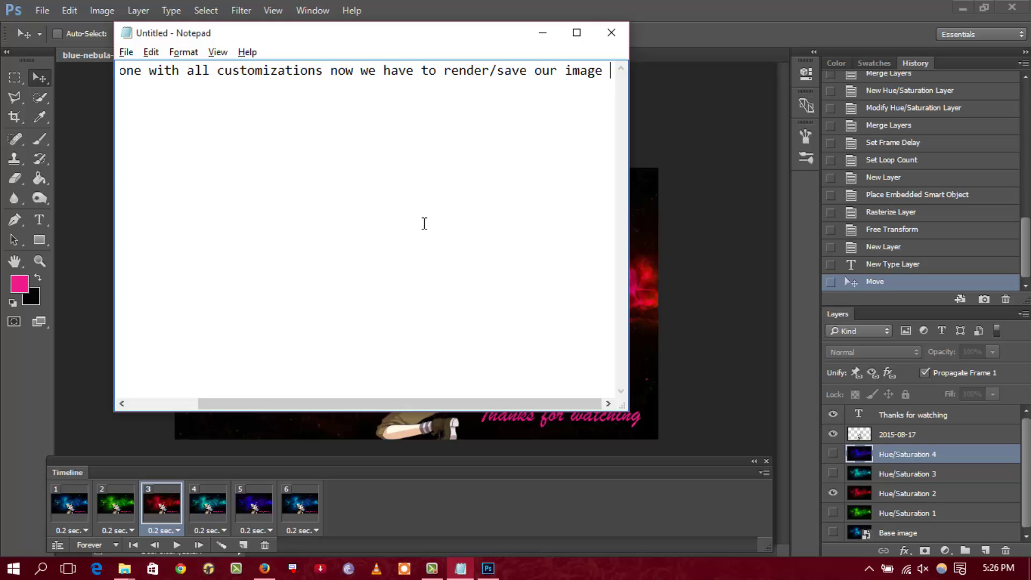
{"action": "key", "text": "ctrl+a"}
{"action": "type", "text": "wat"}
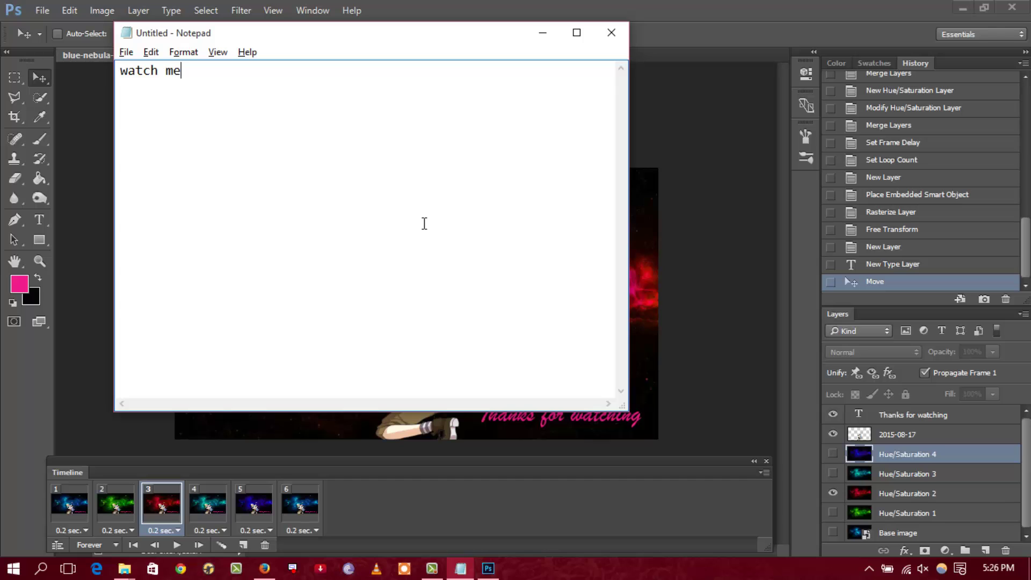
{"action": "key", "text": "alt+Tab"}
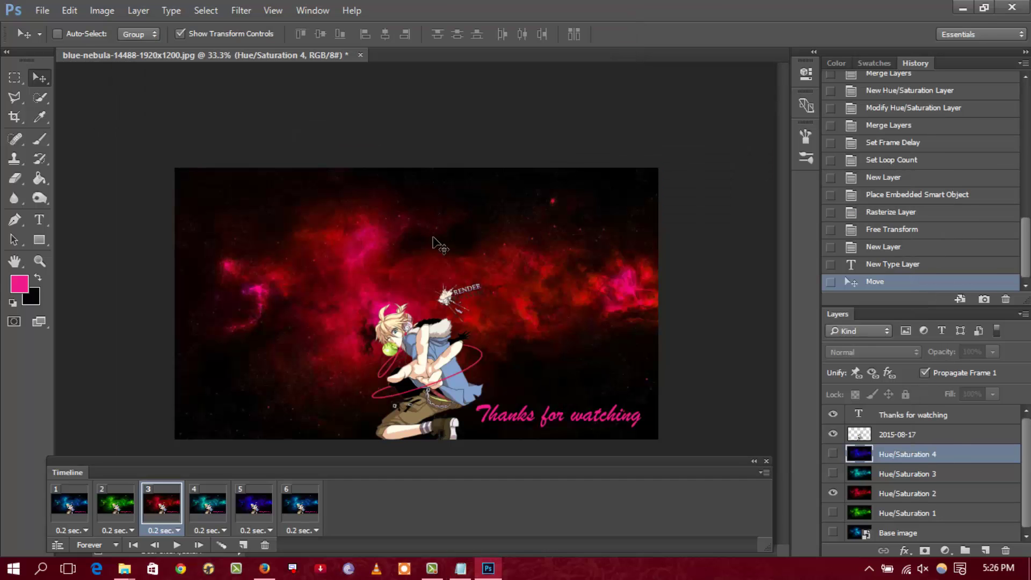
- Save for Web the animation as a GIF named 'final copy' in Desktop > PS files
{"action": "left_click", "coordinate": [41, 8]}
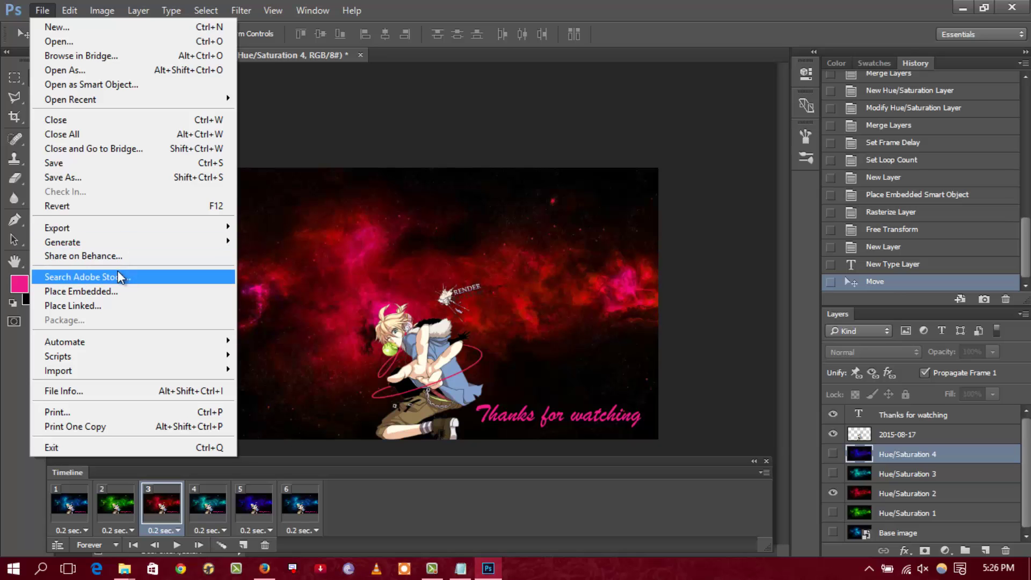
{"action": "mouse_move", "coordinate": [57, 228]}
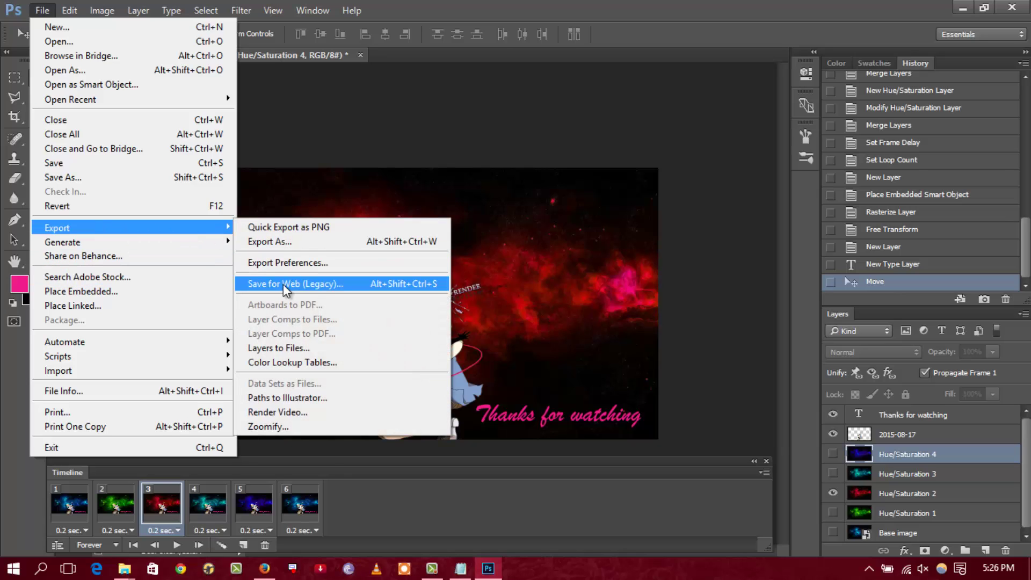
{"action": "left_click", "coordinate": [369, 282]}
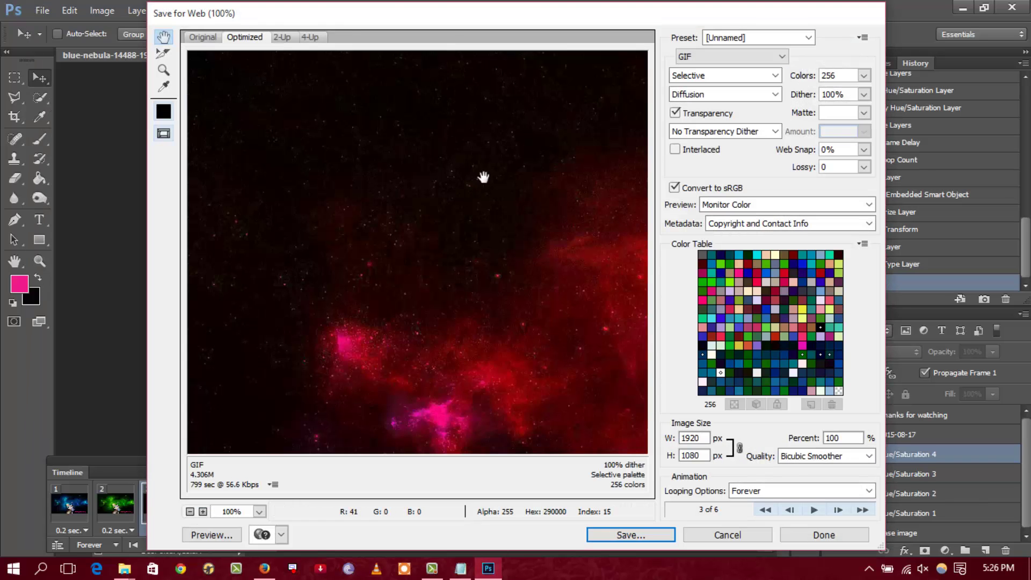
{"action": "left_click", "coordinate": [634, 530]}
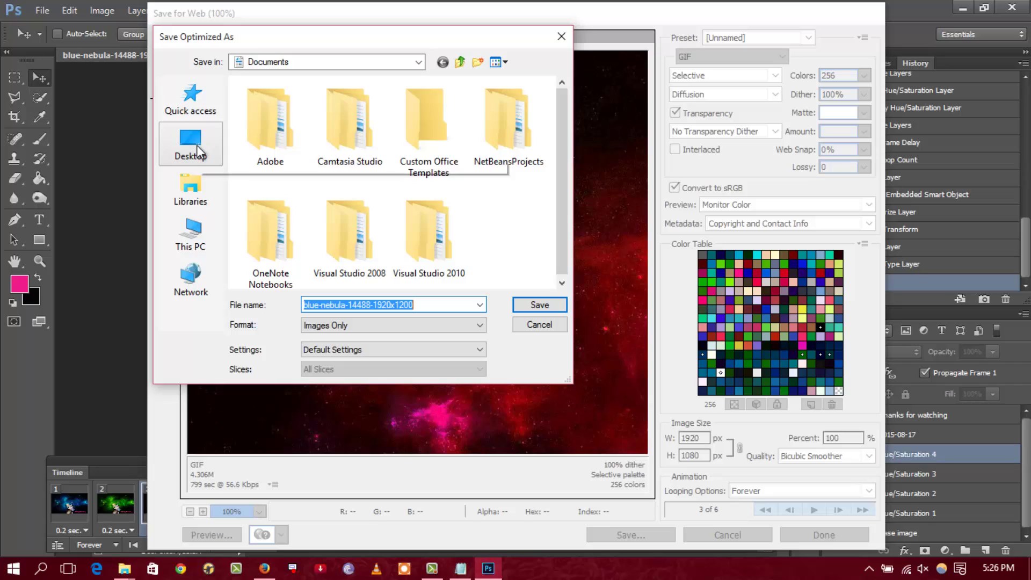
{"action": "left_click", "coordinate": [197, 145]}
{"action": "double_click", "coordinate": [456, 175]}
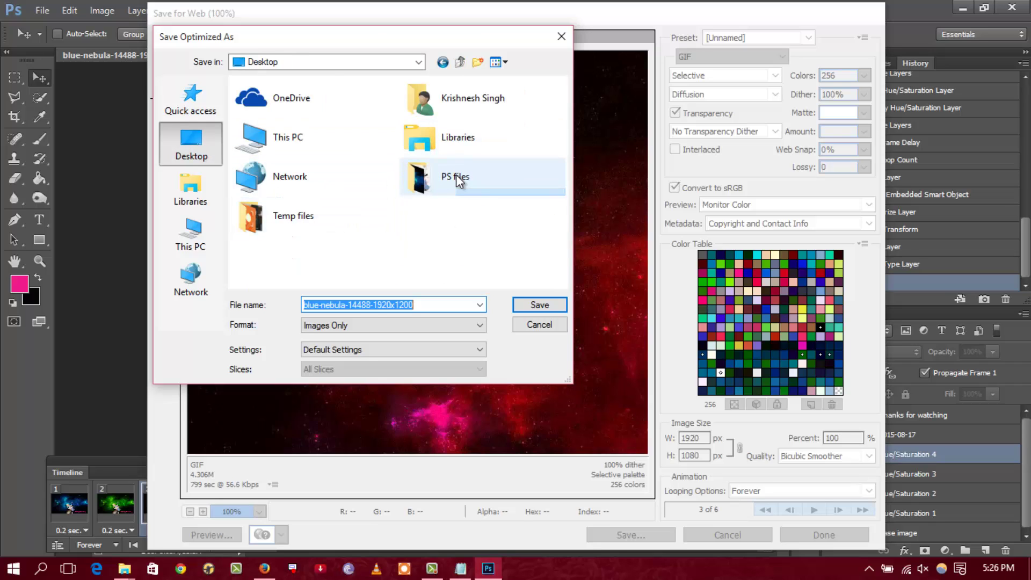
{"action": "double_click", "coordinate": [428, 305]}
{"action": "type", "text": "final copy"}
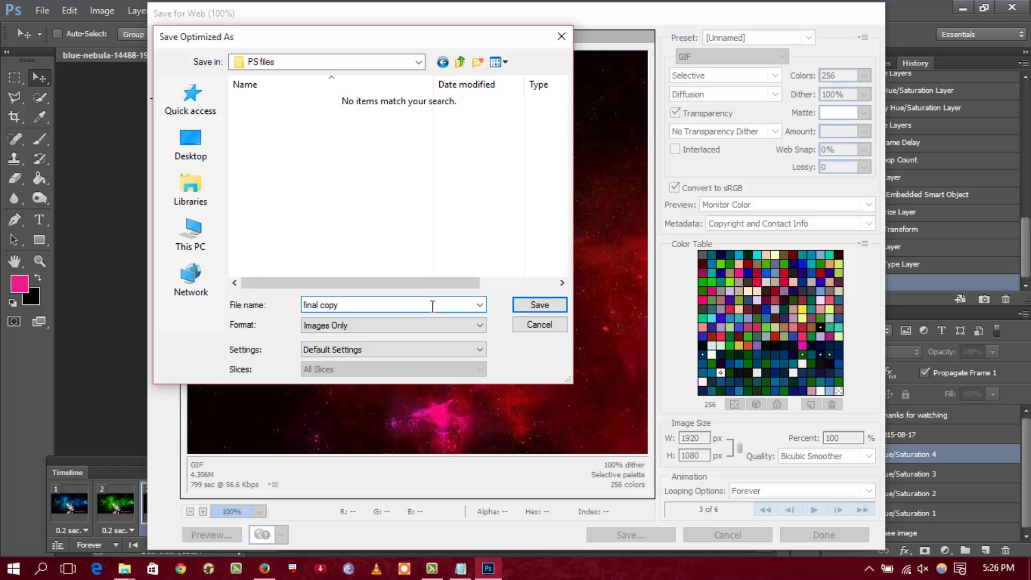
{"action": "left_click", "coordinate": [541, 309]}
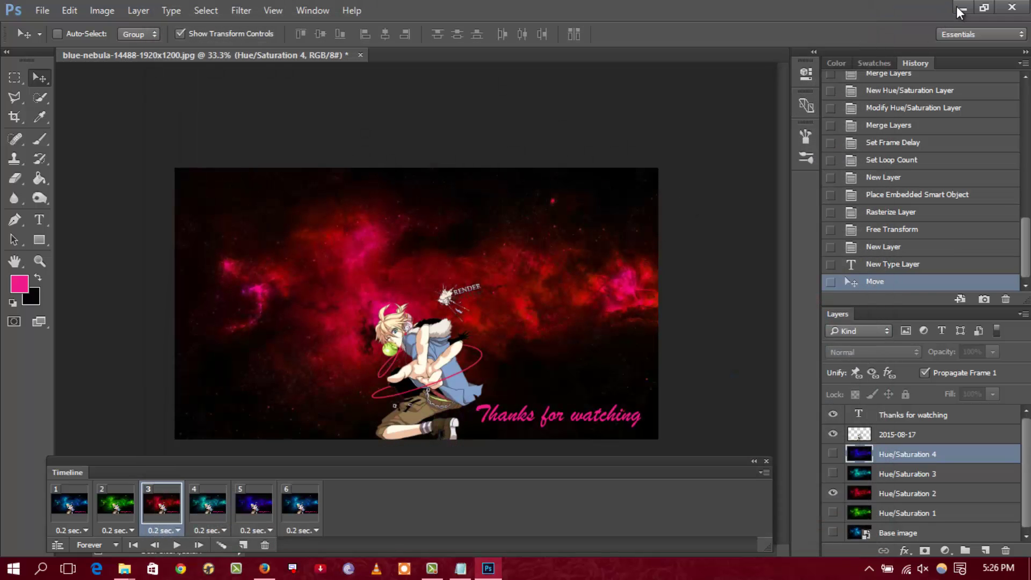
- Clear the desktop and open the final-copy GIF from the PS files folder in Photos
{"action": "left_click", "coordinate": [960, 10]}
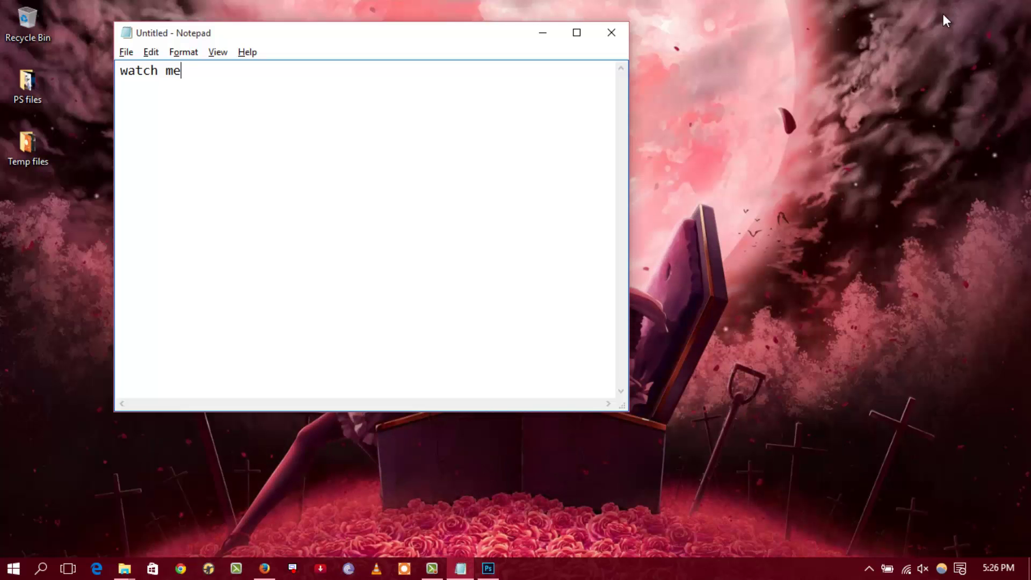
{"action": "left_click", "coordinate": [543, 33]}
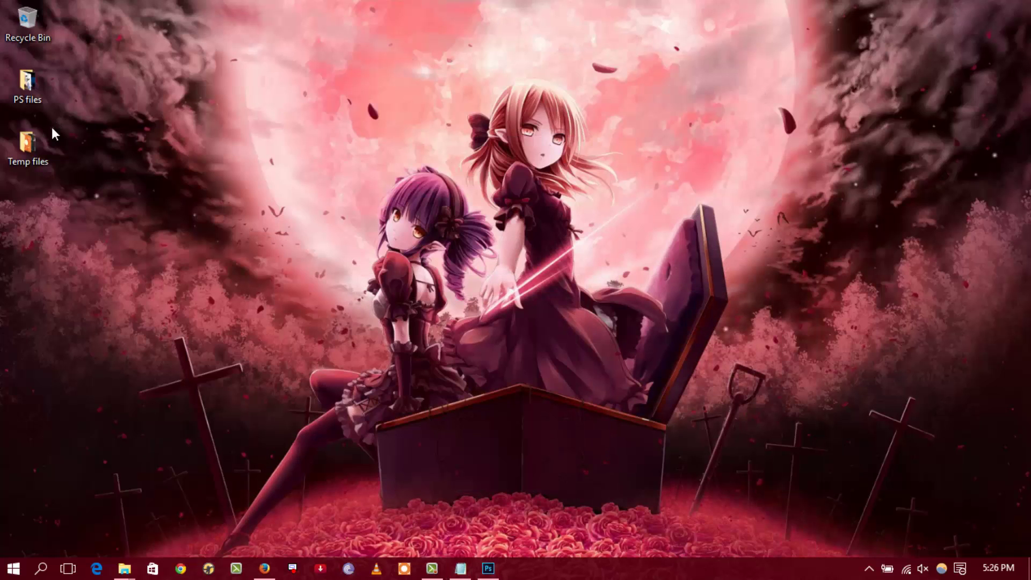
{"action": "left_click", "coordinate": [28, 102]}
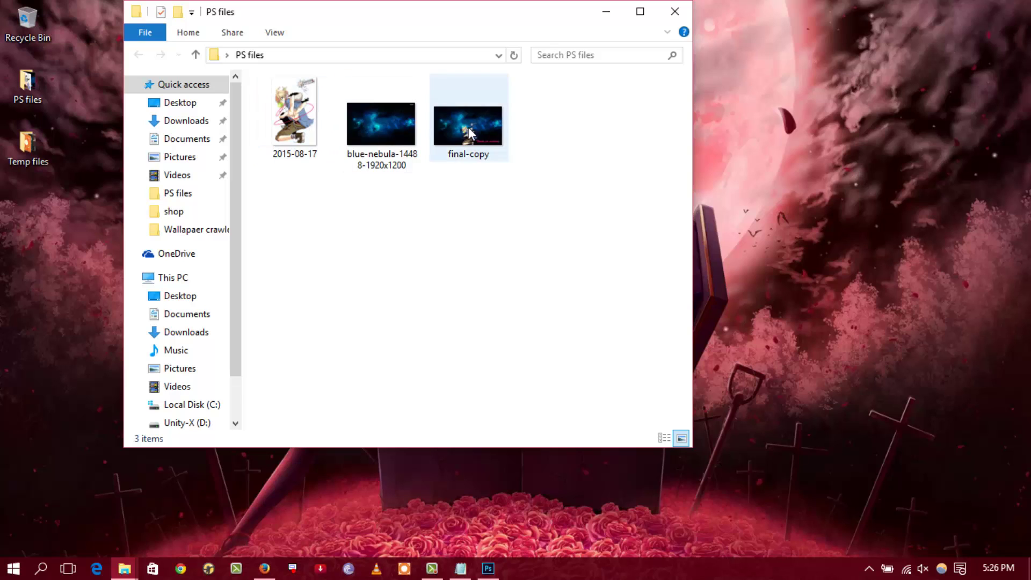
{"action": "left_click", "coordinate": [477, 129]}
{"action": "double_click", "coordinate": [478, 130]}
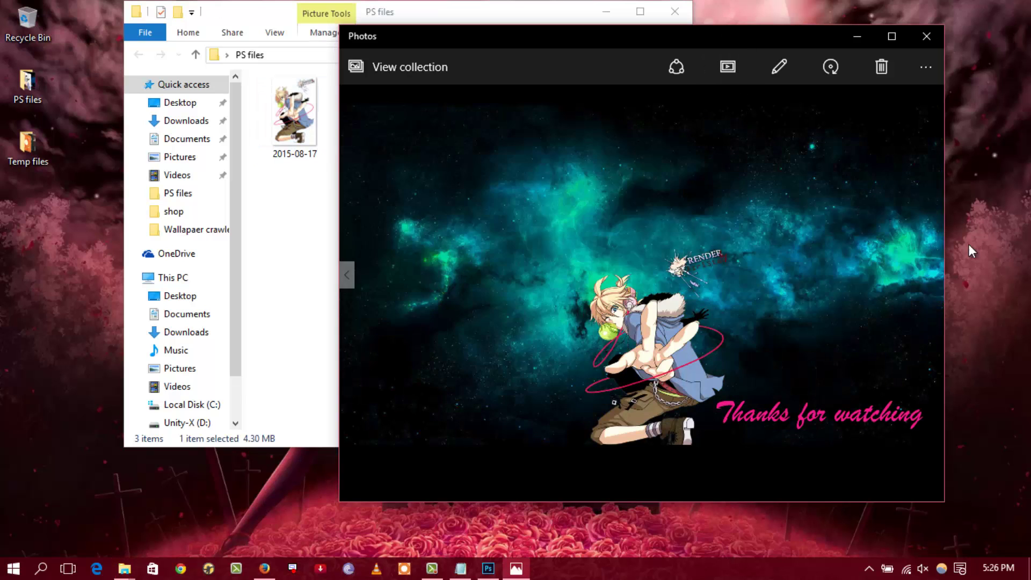
- Replace the Notepad note's 'watch me' text with 'goodbye' while the GIF plays
{"action": "left_click", "coordinate": [462, 568]}
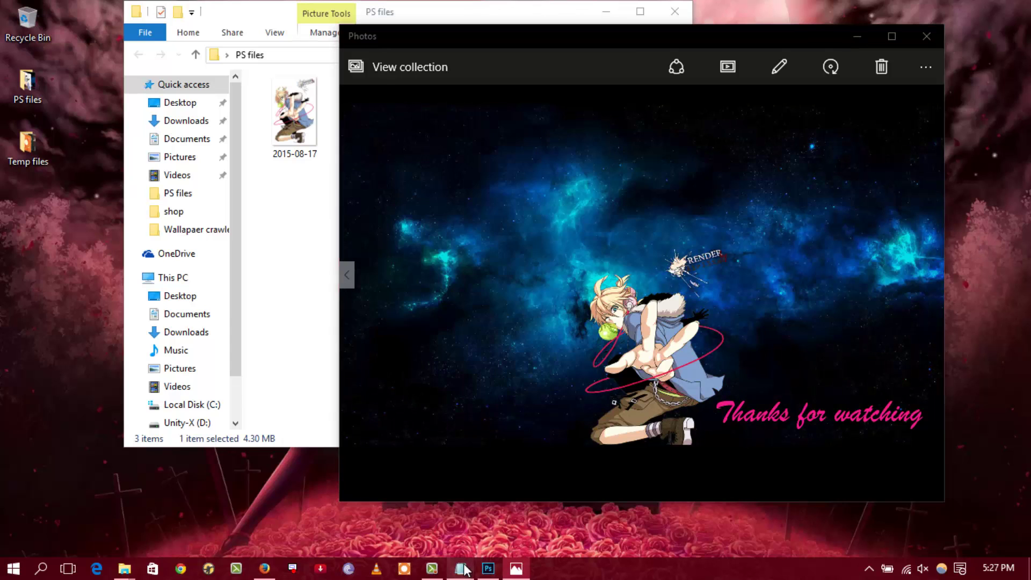
{"action": "key", "text": "ctrl+a"}
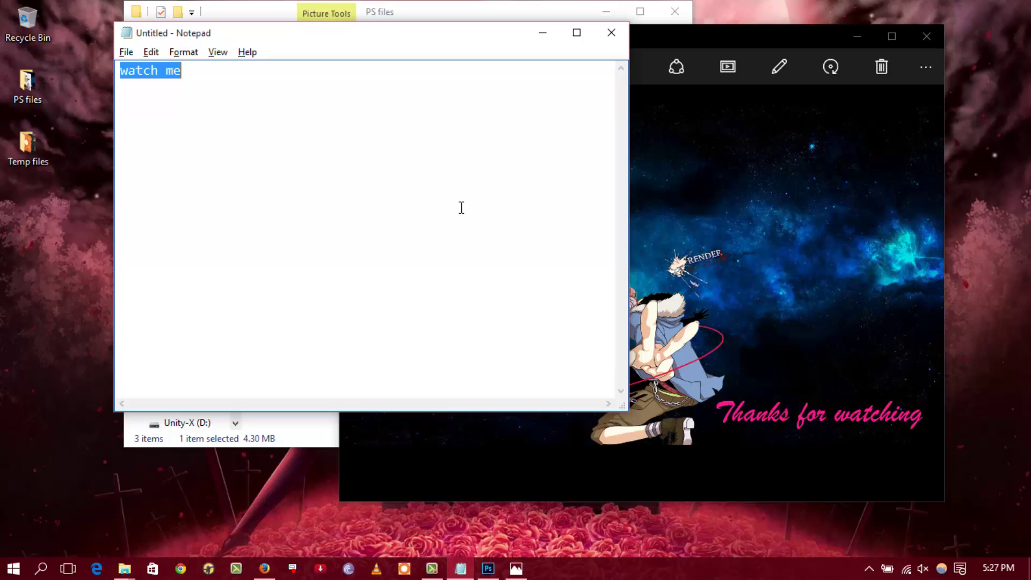
{"action": "type", "text": "goodby"}
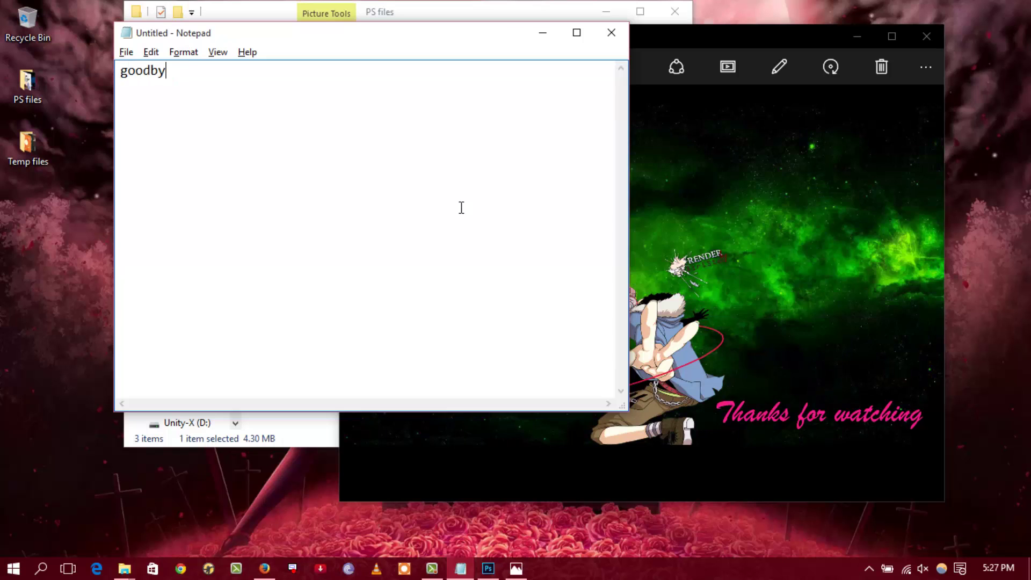
{"action": "type", "text": "e"}
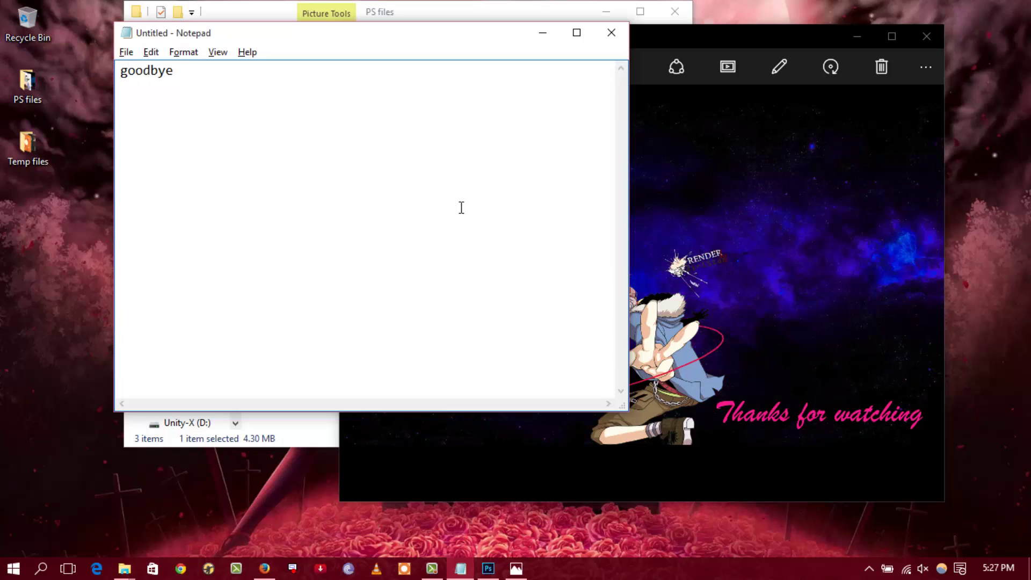